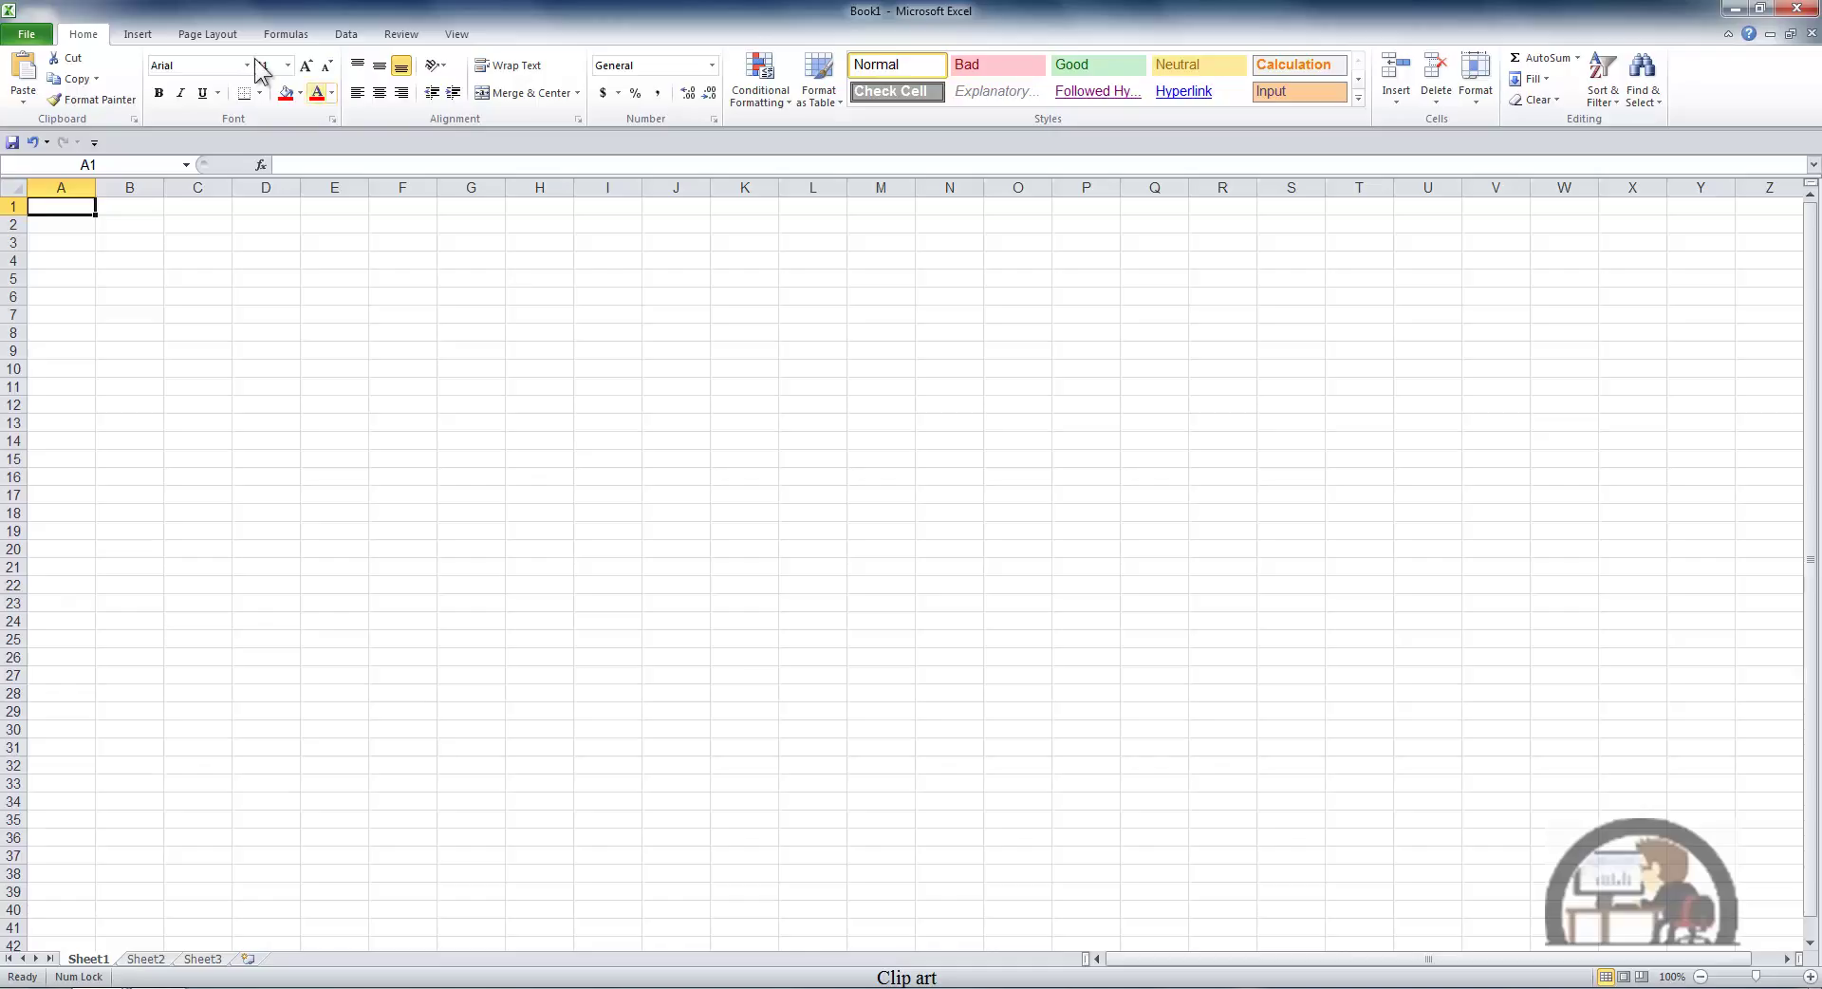
Step: Search the clip art for "clip", limiting the results to illustrations and photographs
click(137, 34)
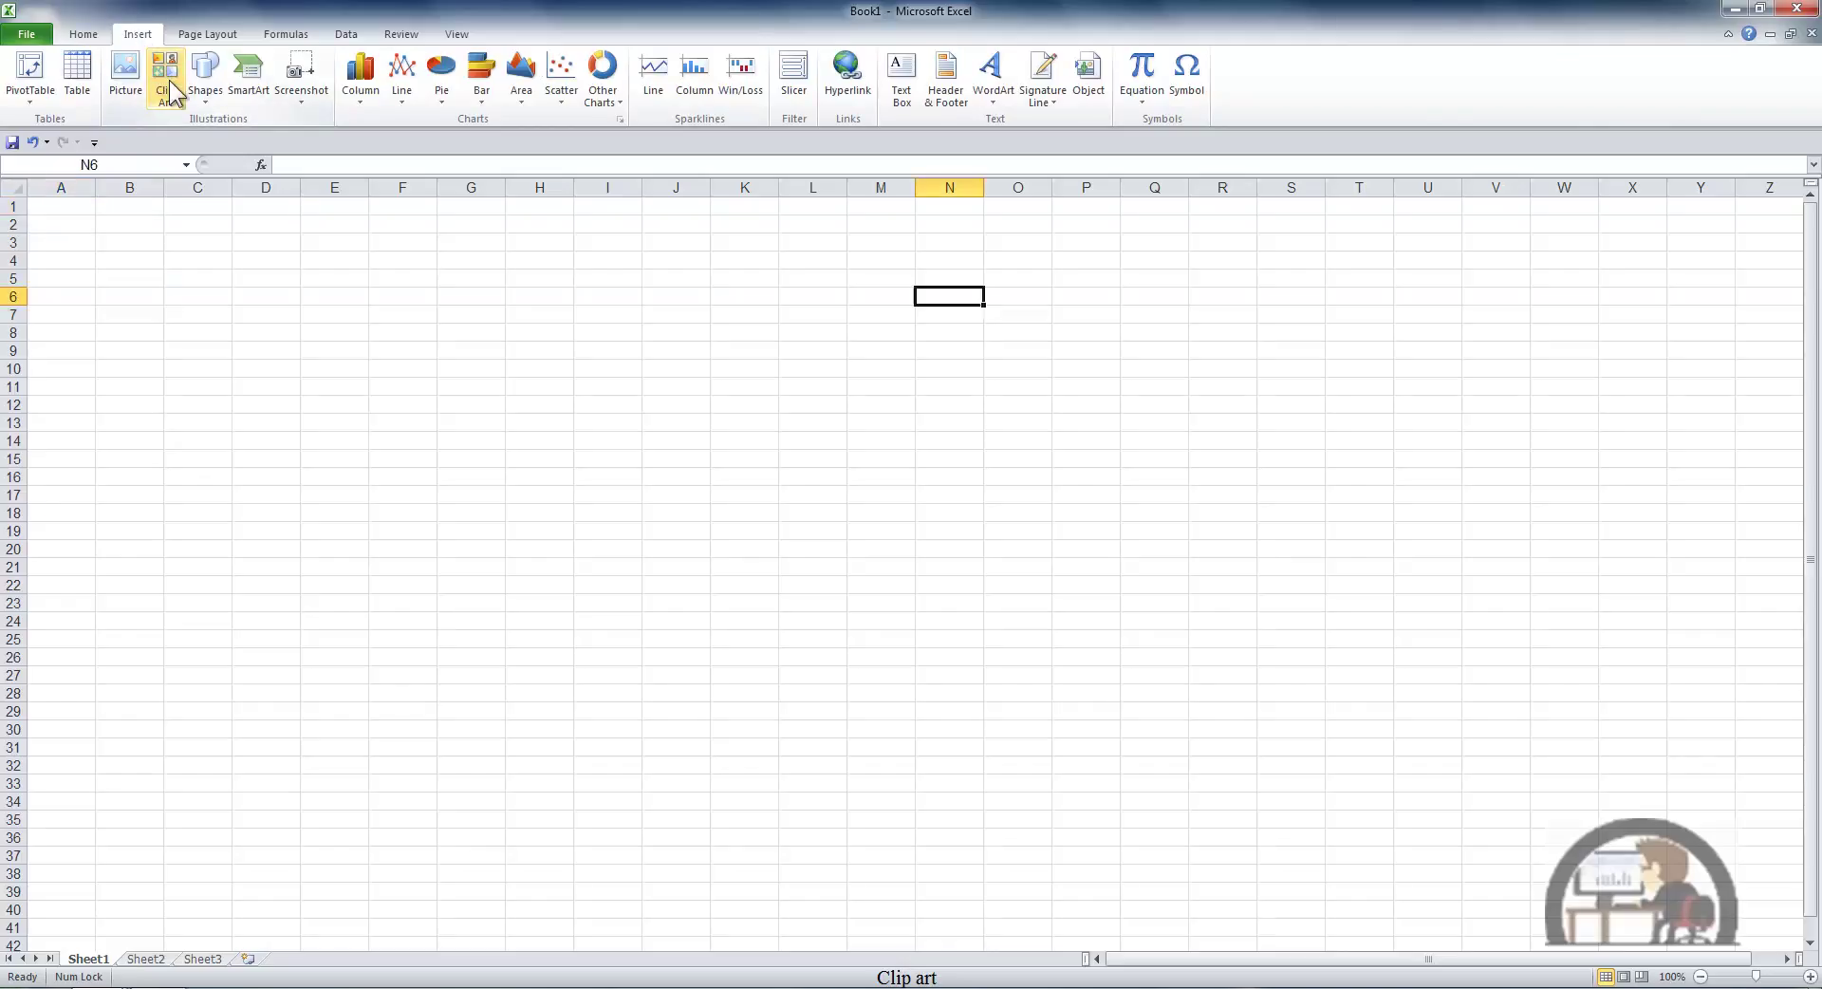
click(167, 84)
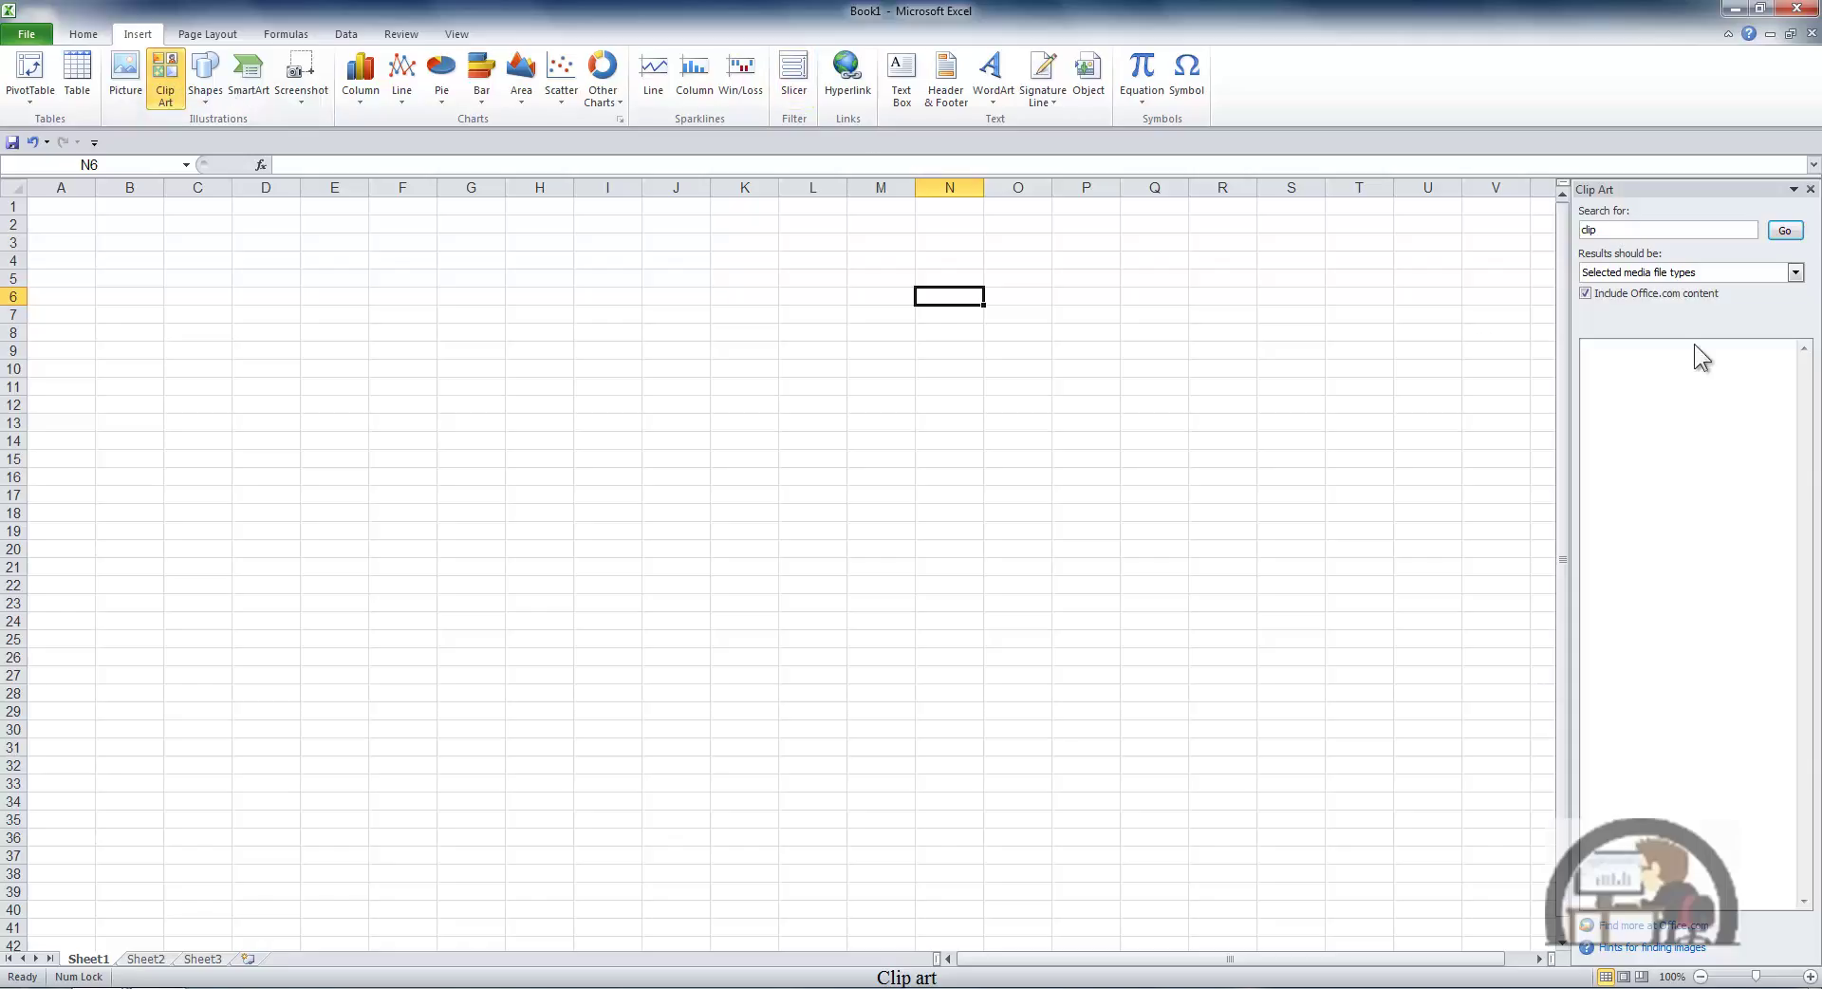
click(1795, 273)
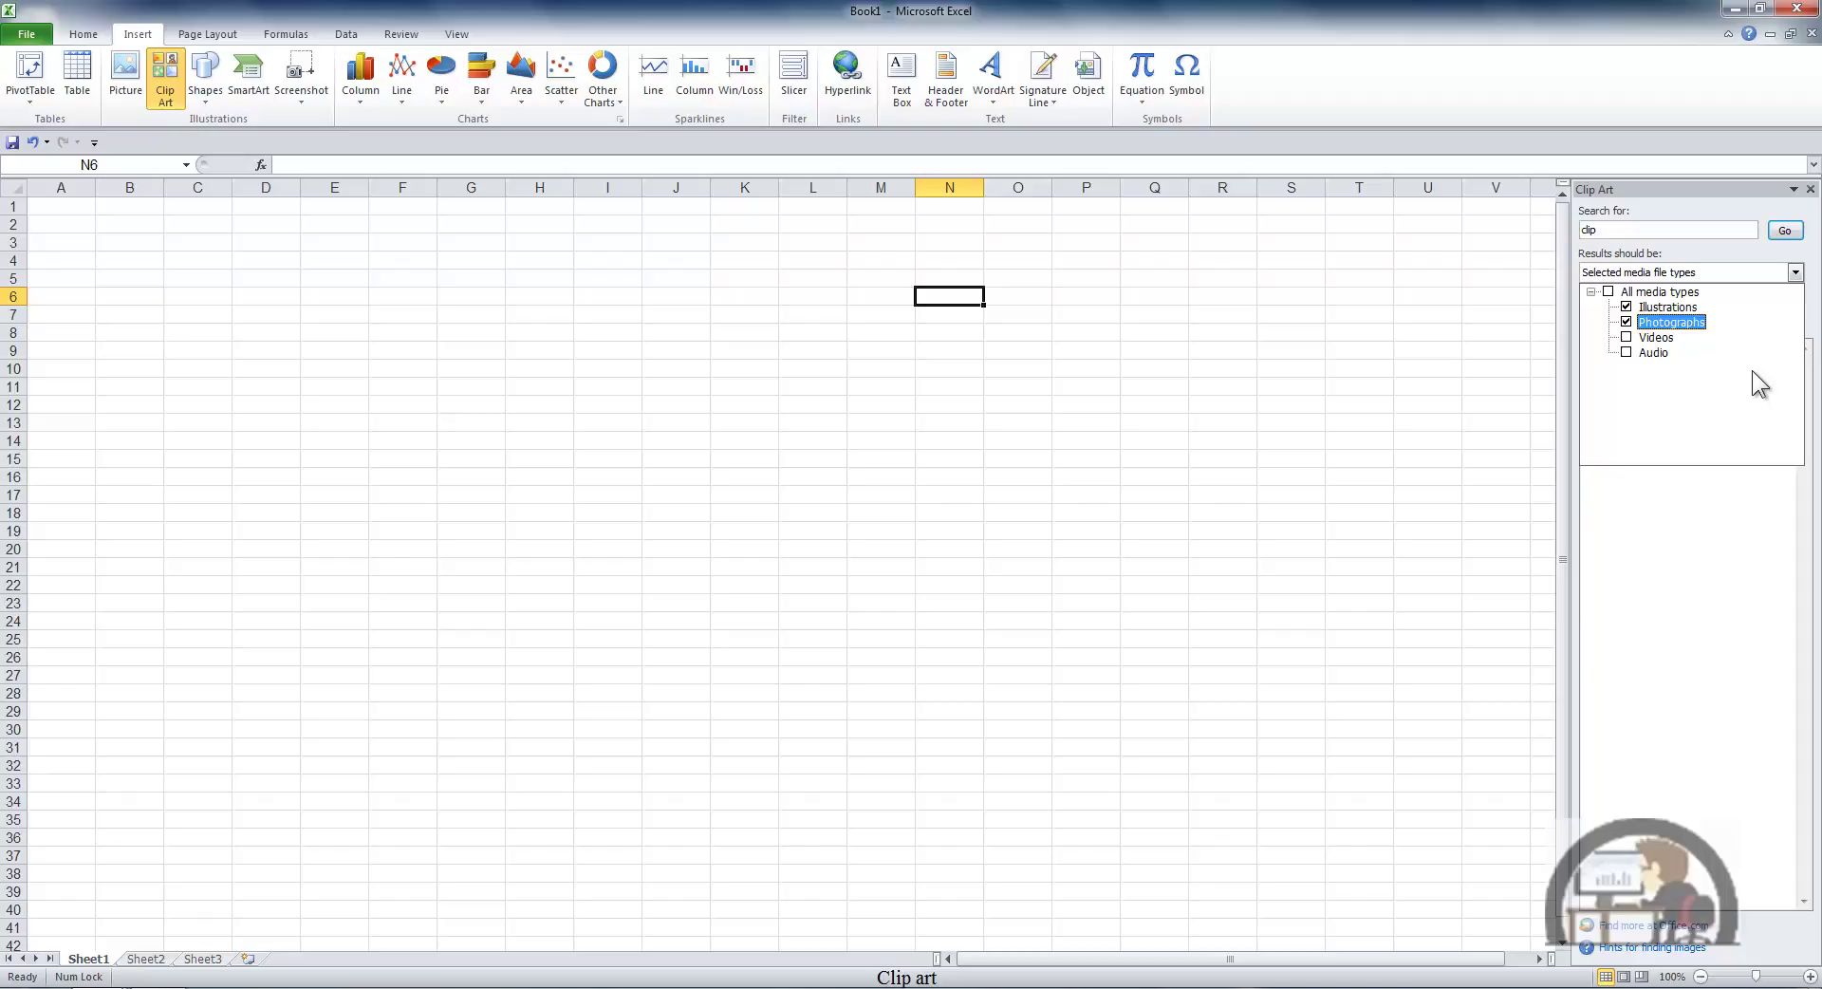
click(1608, 293)
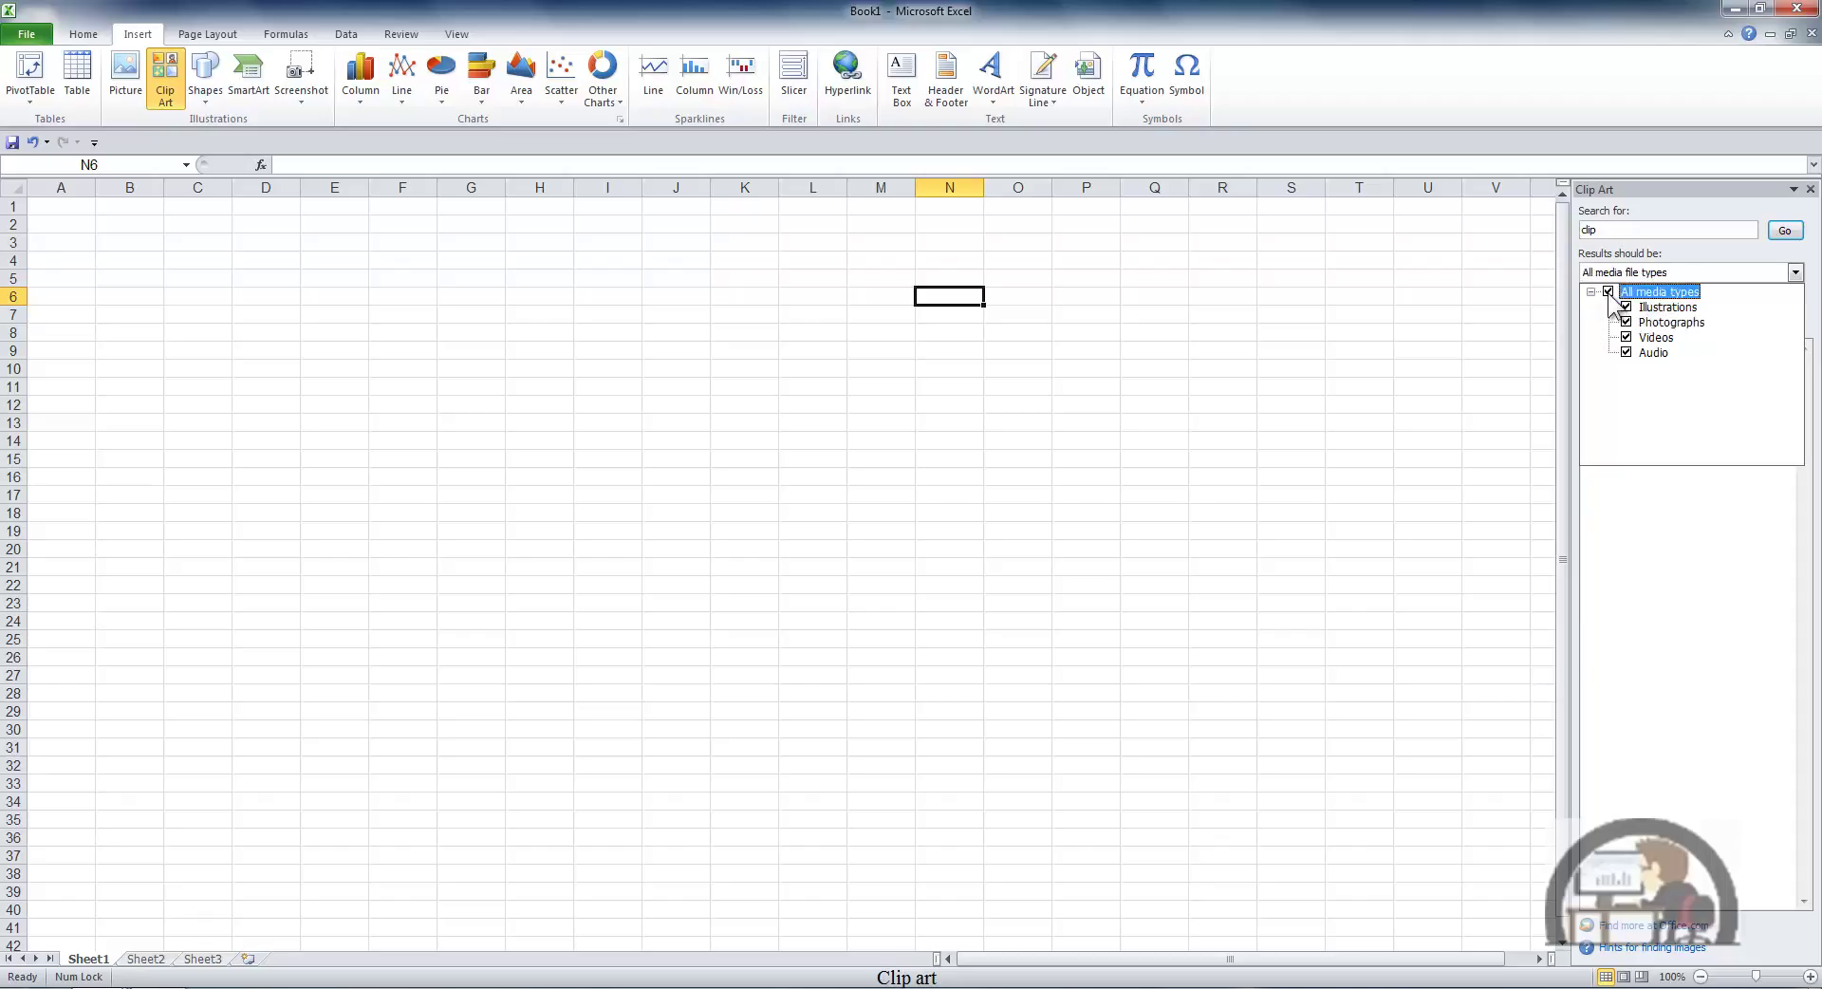
click(1626, 338)
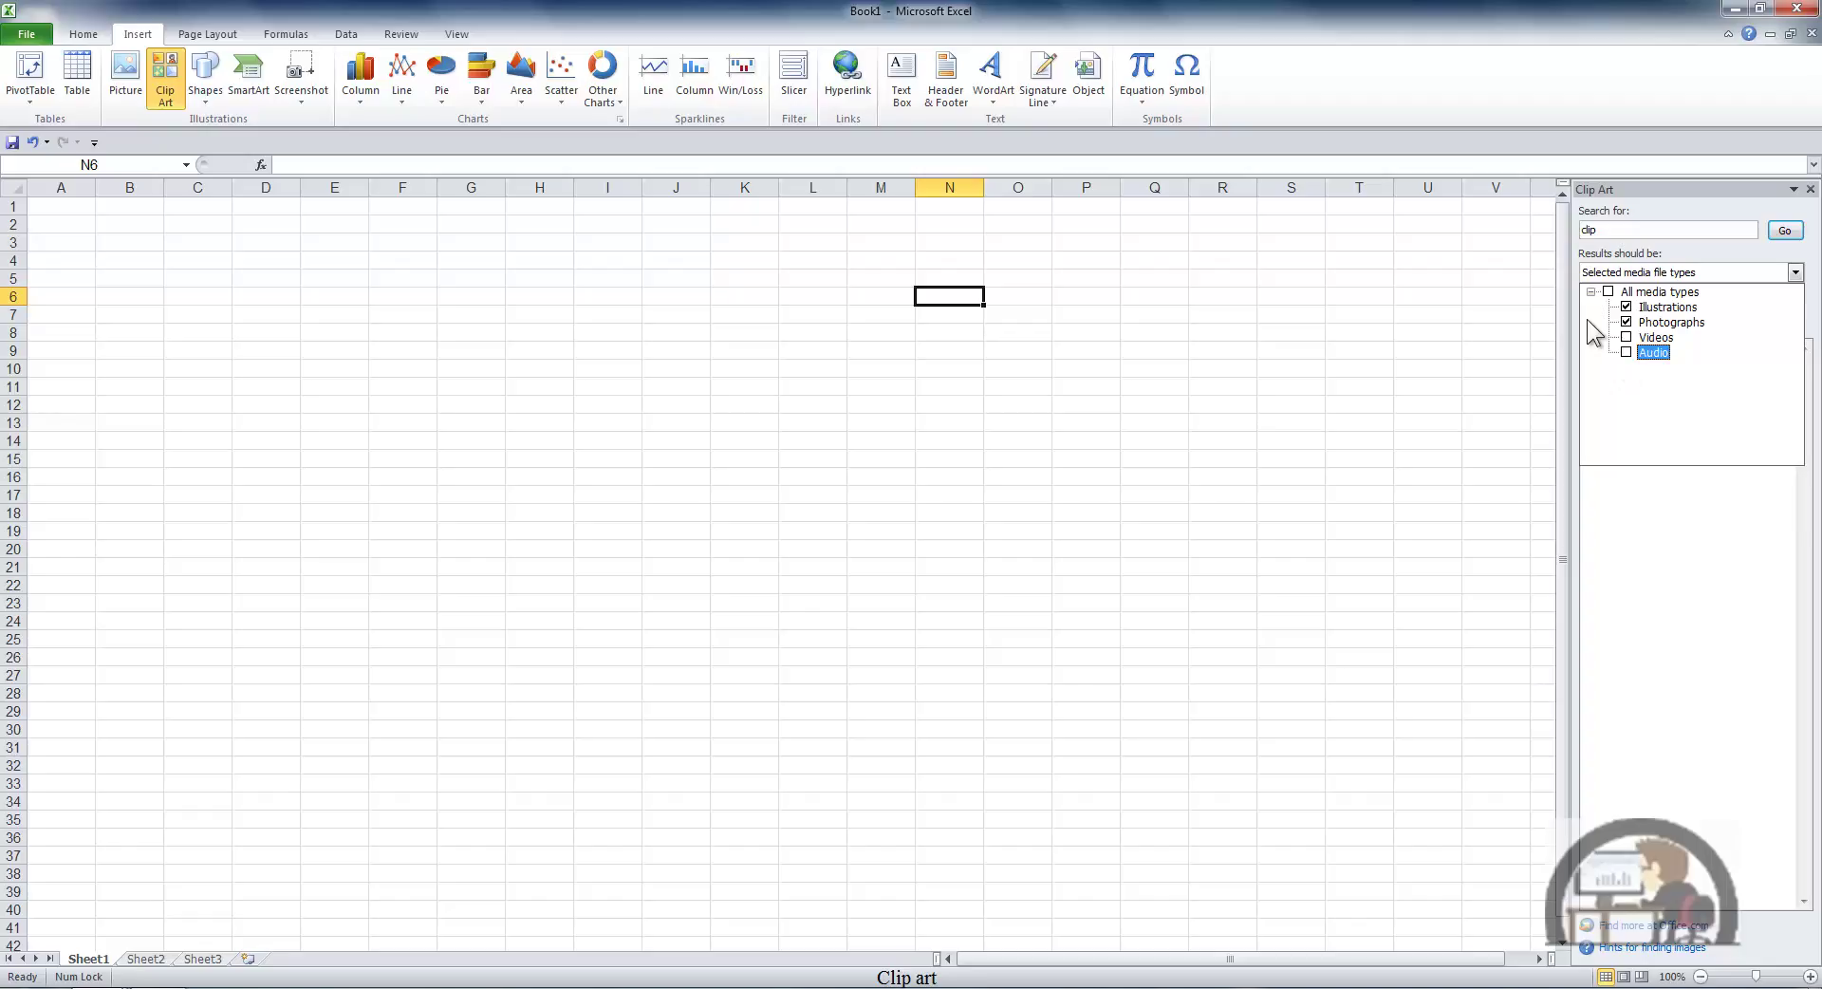
click(1725, 250)
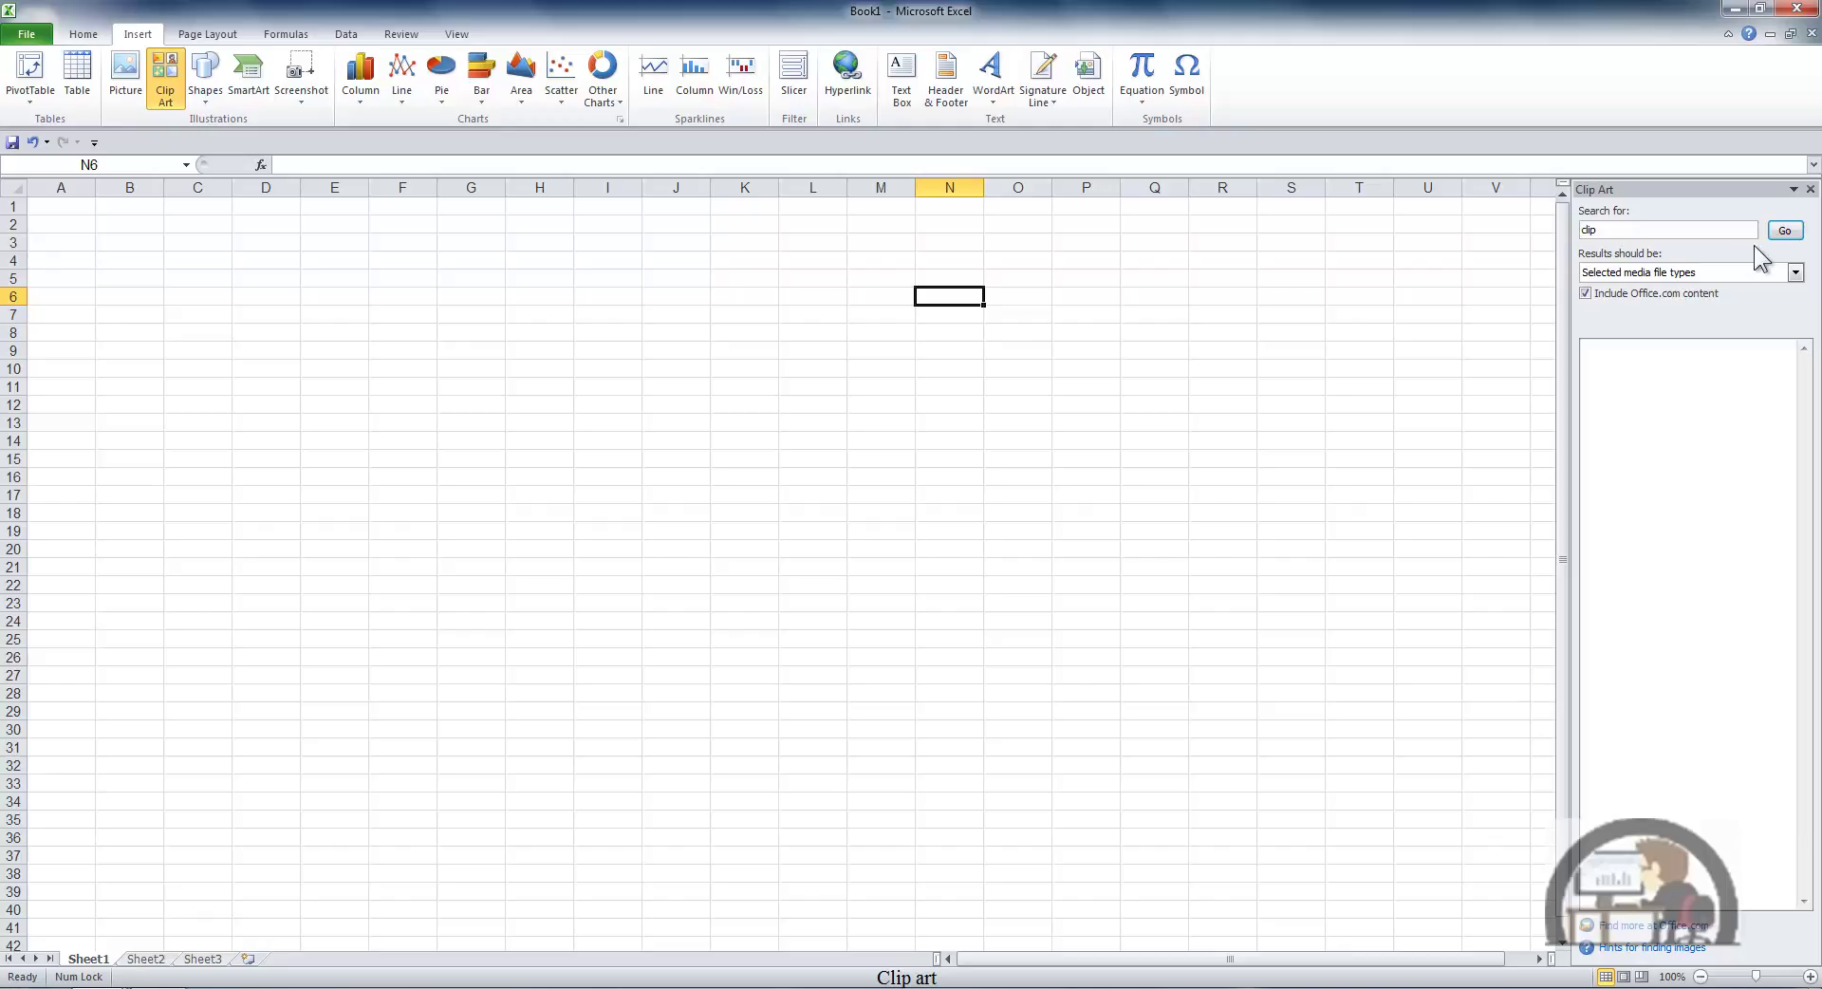
click(1785, 230)
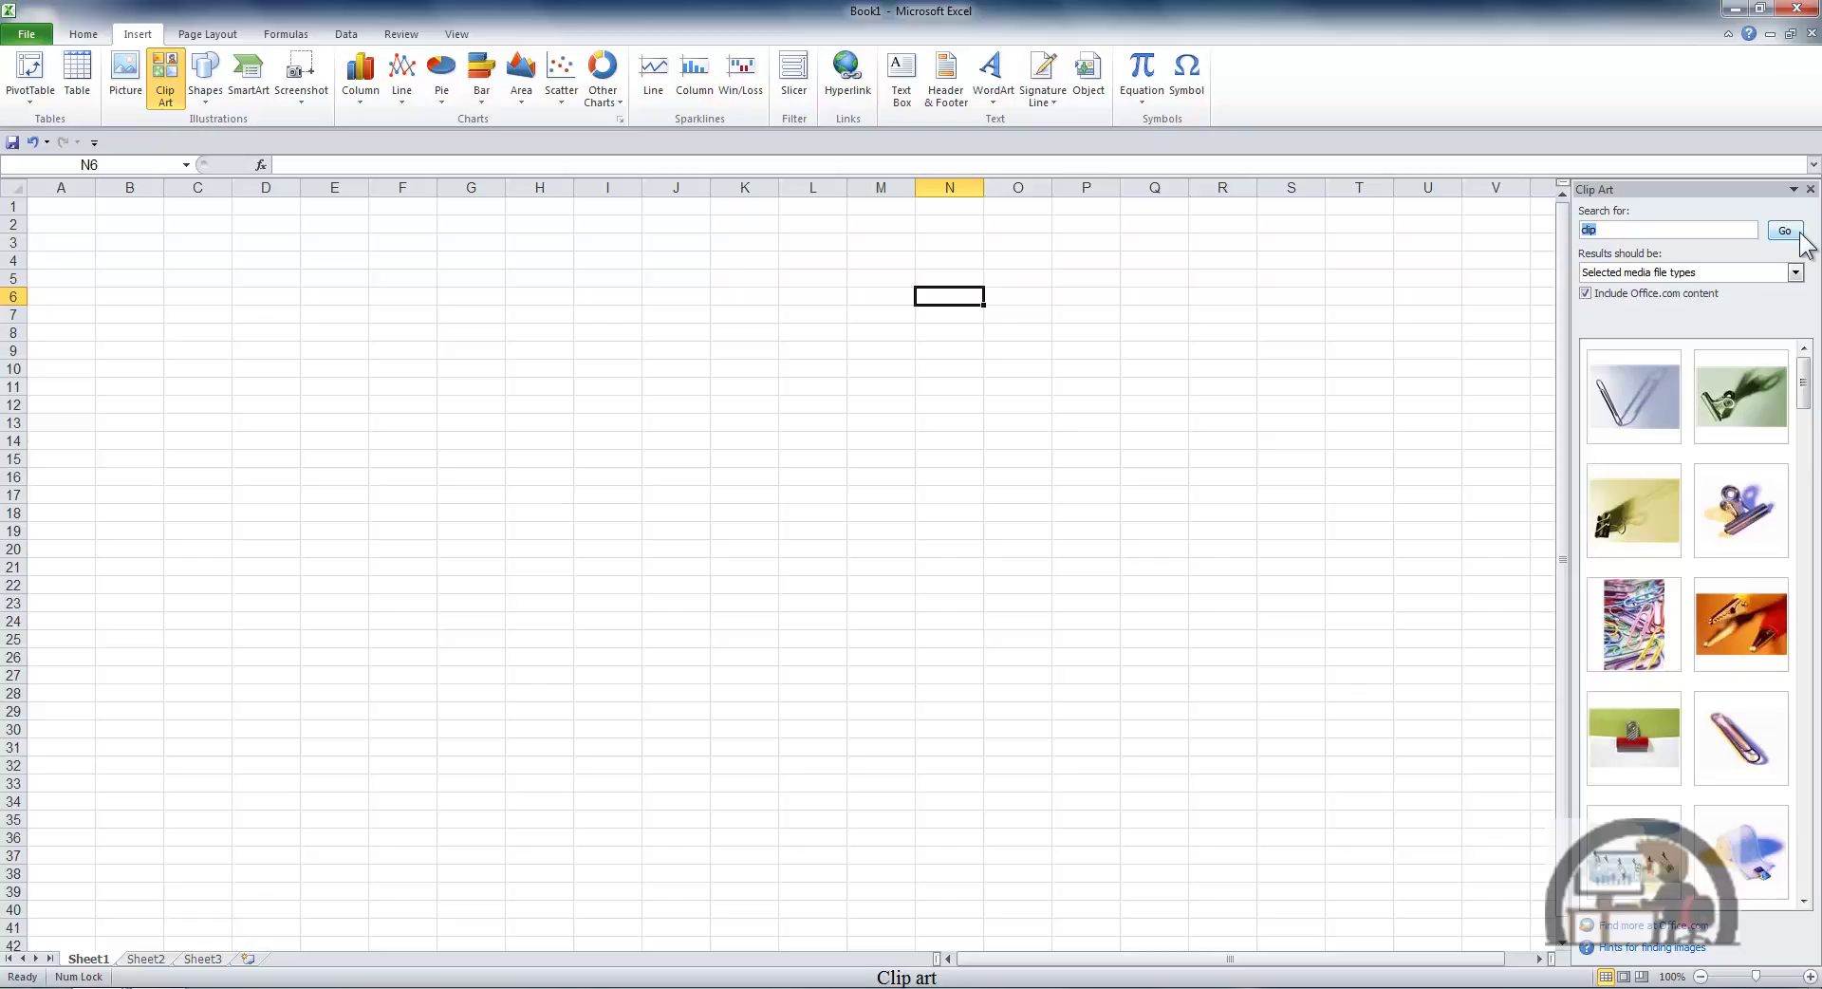
Step: Insert the first paper clip photograph at cell F9 and resize it to about 3.15" high by 4.33" wide
click(431, 351)
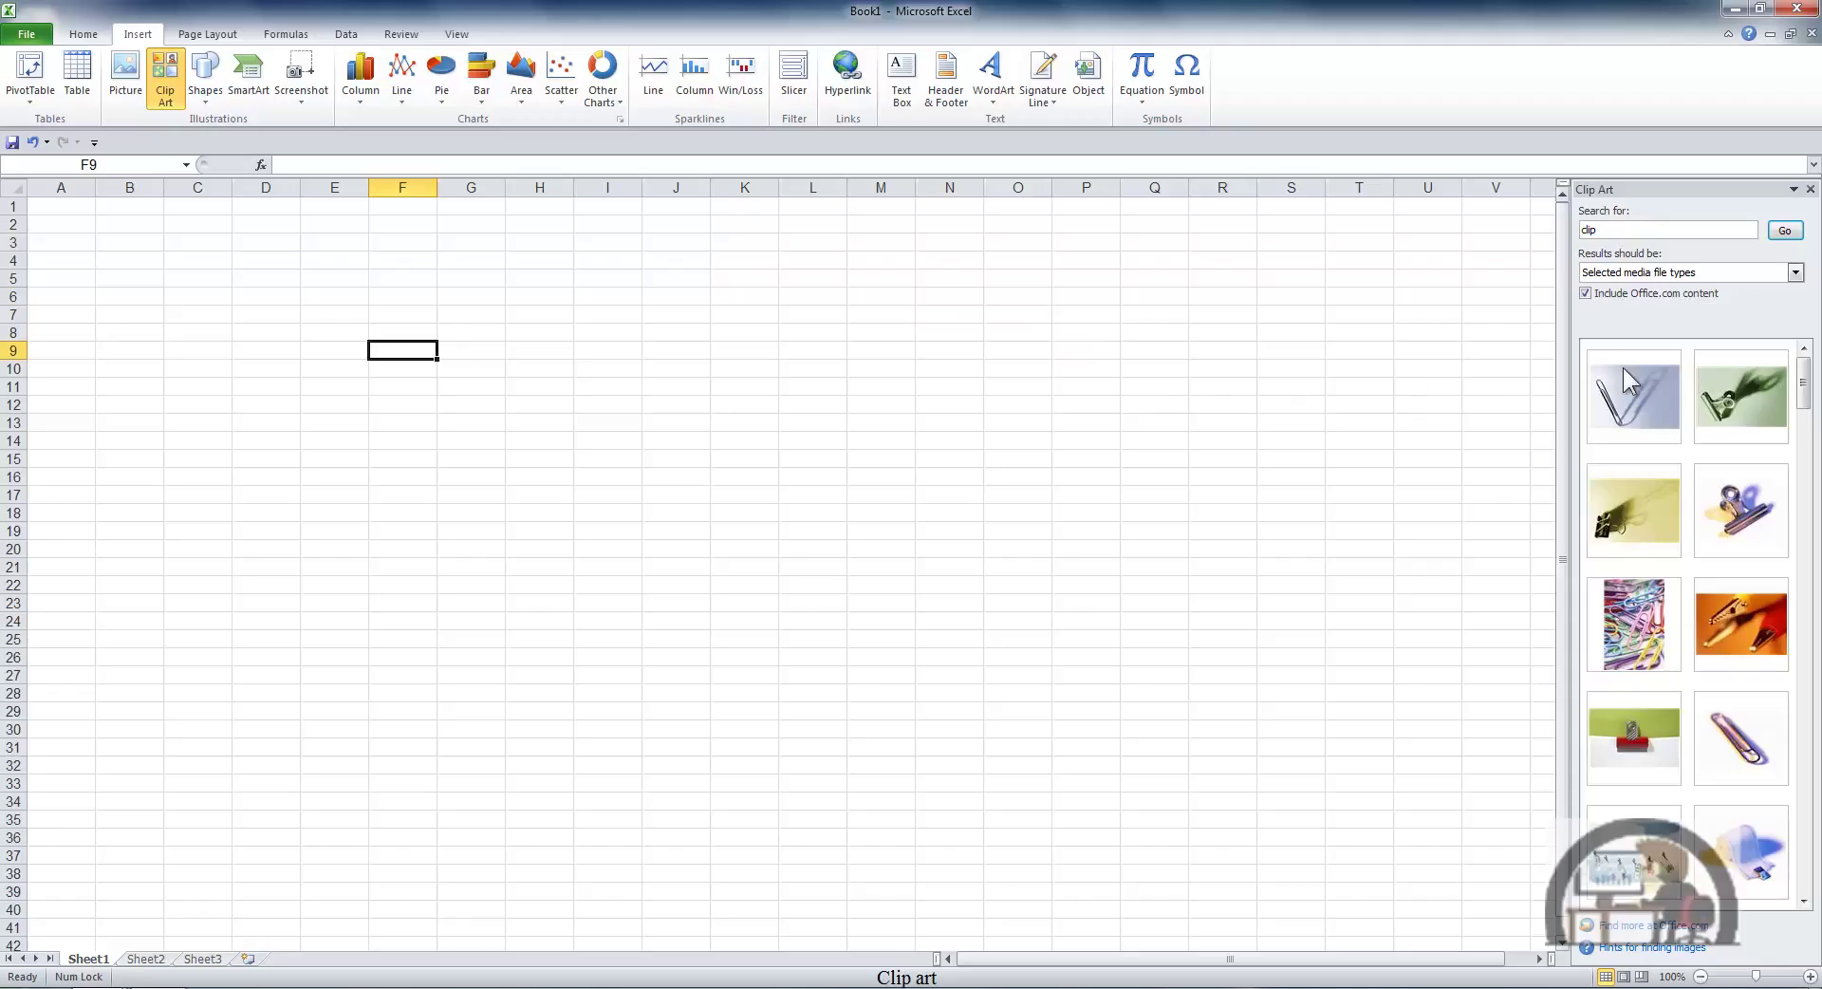
click(1635, 393)
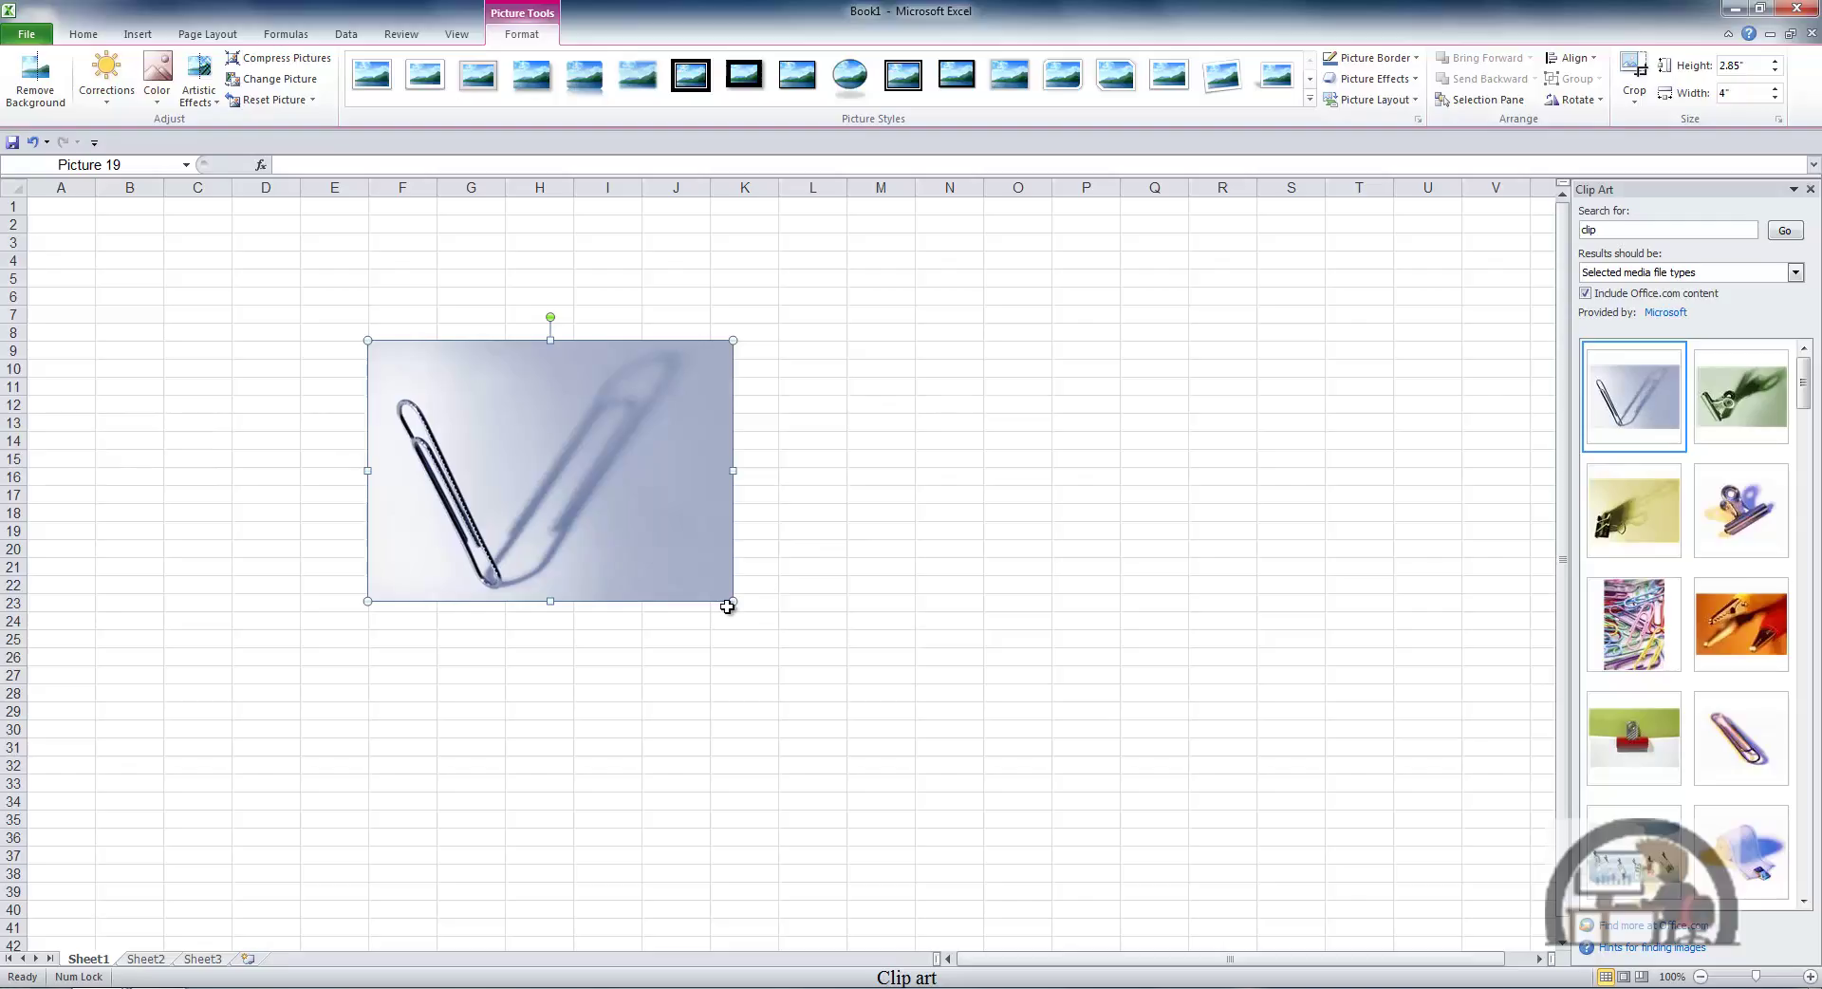
drag(740, 602, 696, 626)
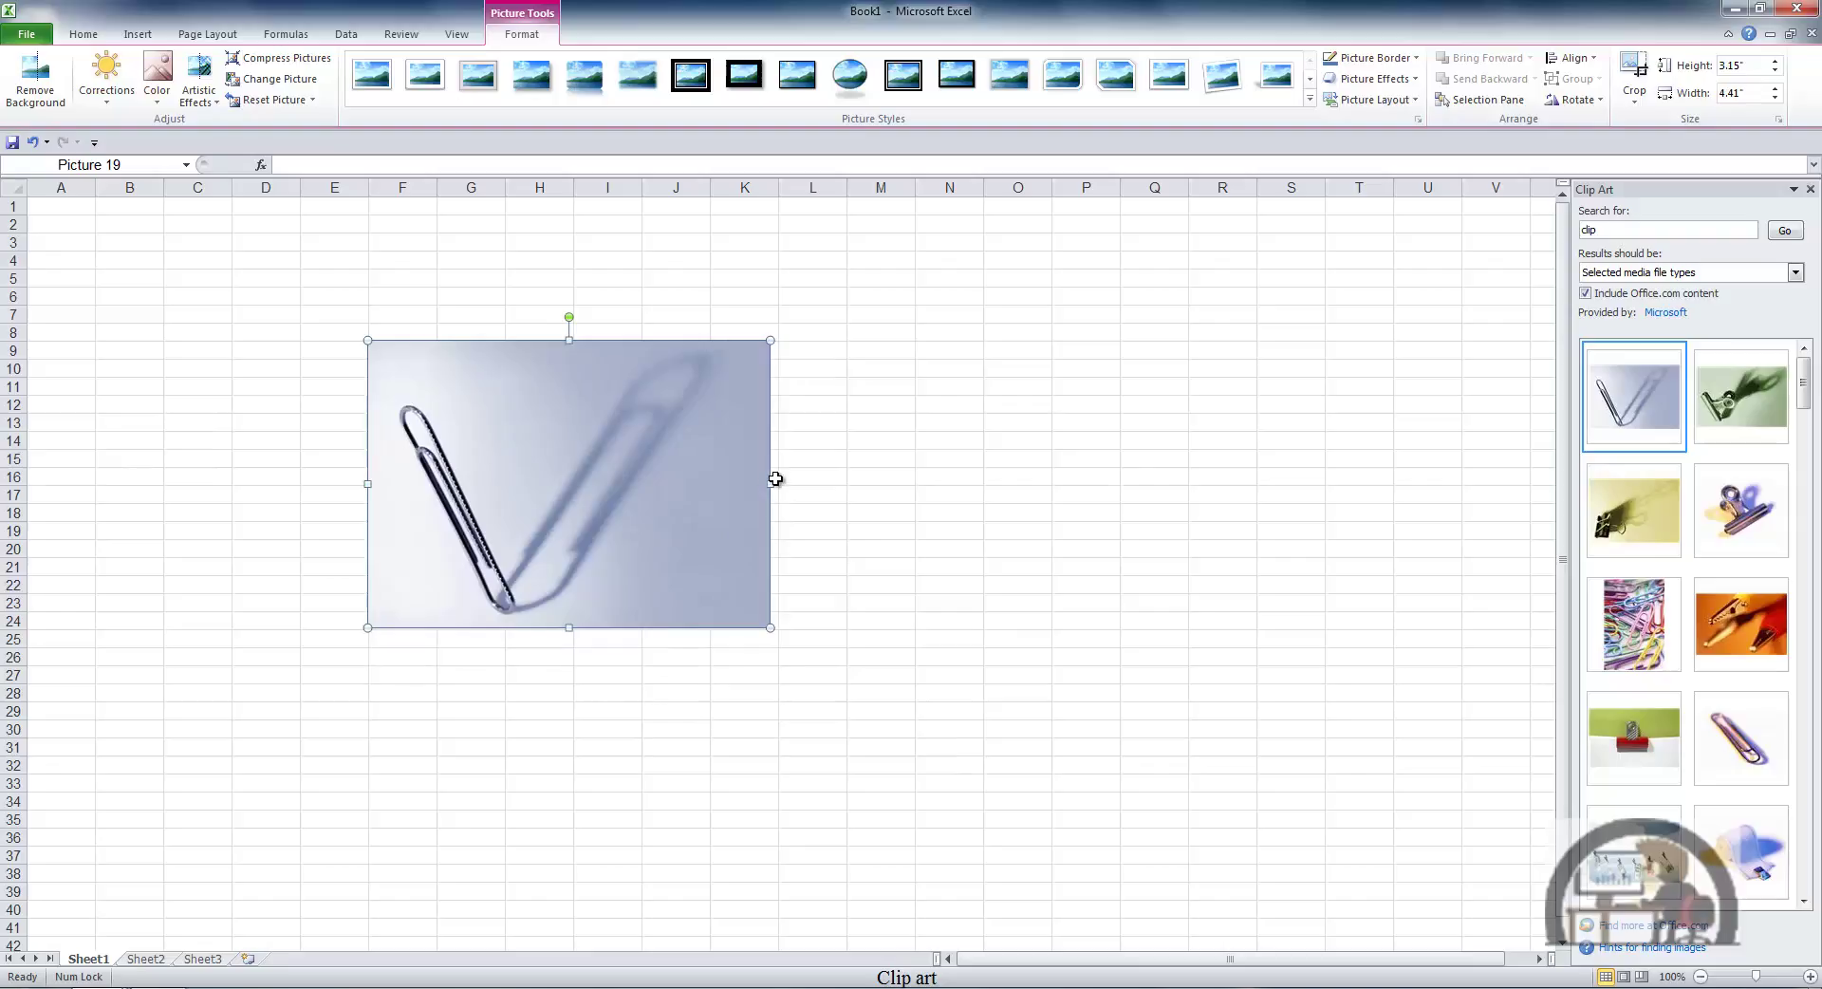
mouse_move(771, 484)
mouse_down()
mouse_move(954, 500)
mouse_move(764, 500)
mouse_up()
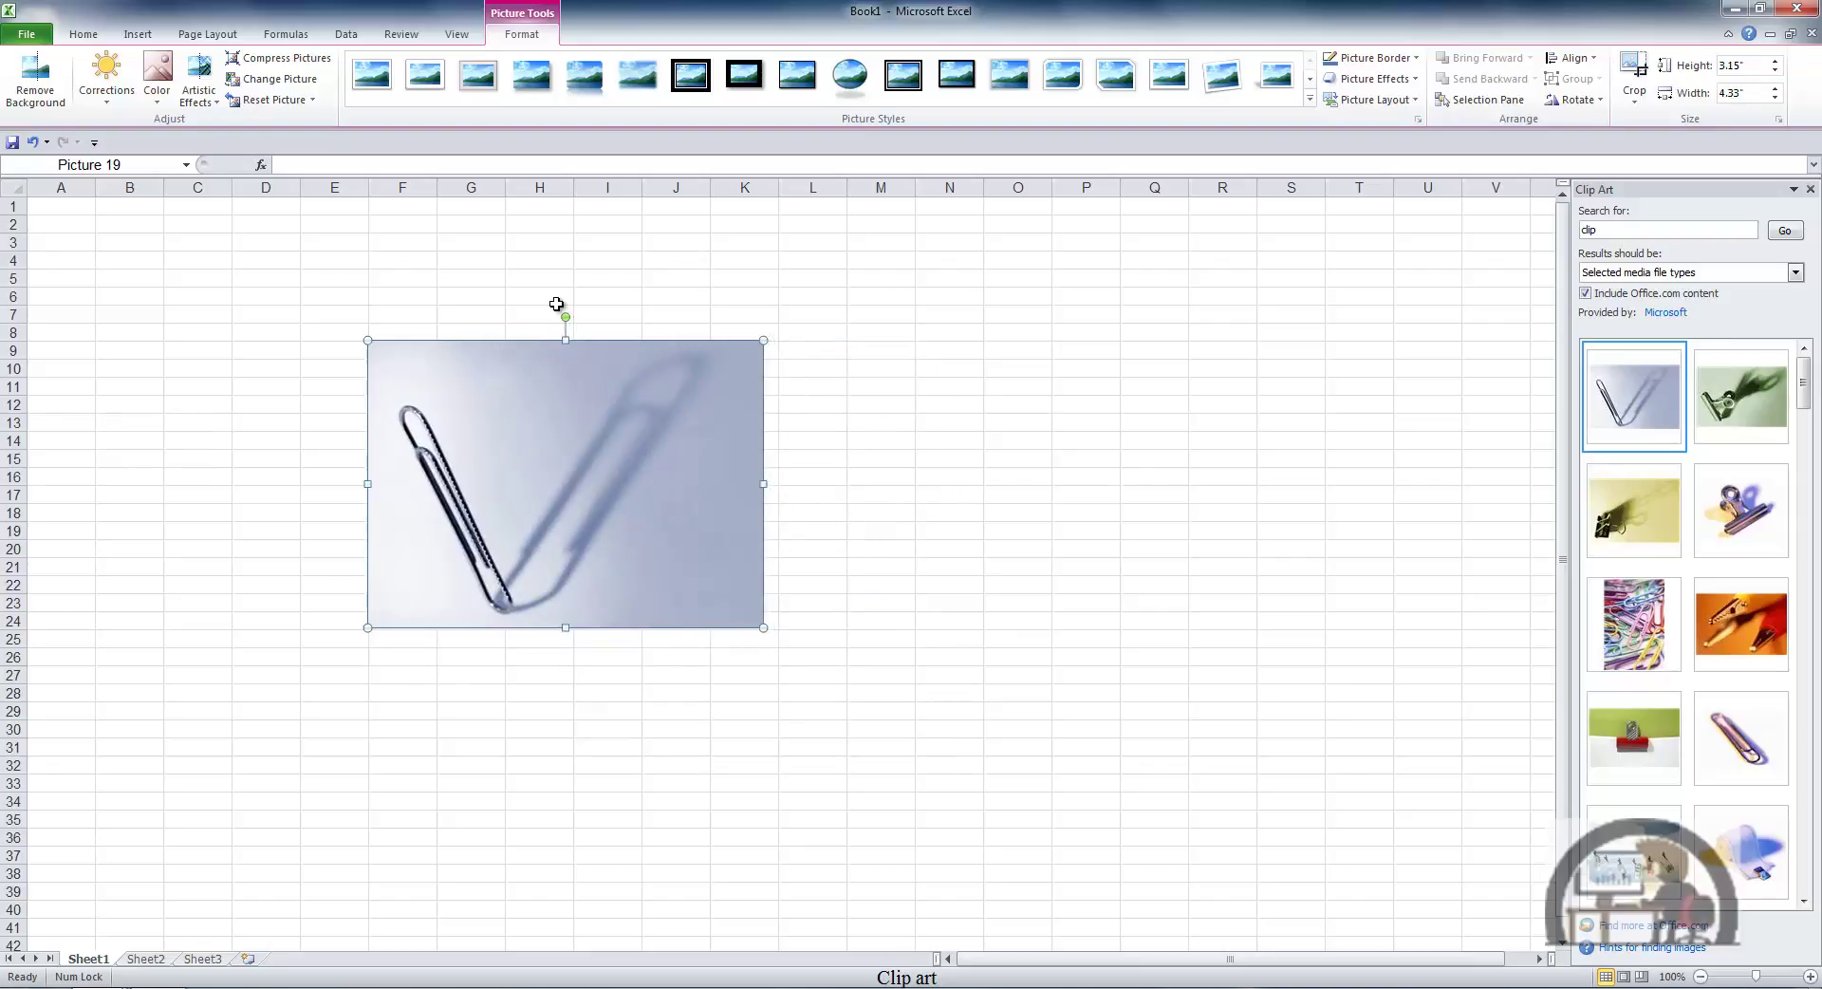
mouse_move(565, 317)
mouse_down()
mouse_move(503, 317)
mouse_move(418, 374)
mouse_move(577, 325)
mouse_move(683, 359)
mouse_move(720, 407)
mouse_move(630, 345)
mouse_move(568, 334)
mouse_up()
Step: Insert the red binder clip illustration from the search results at cell M9
click(886, 353)
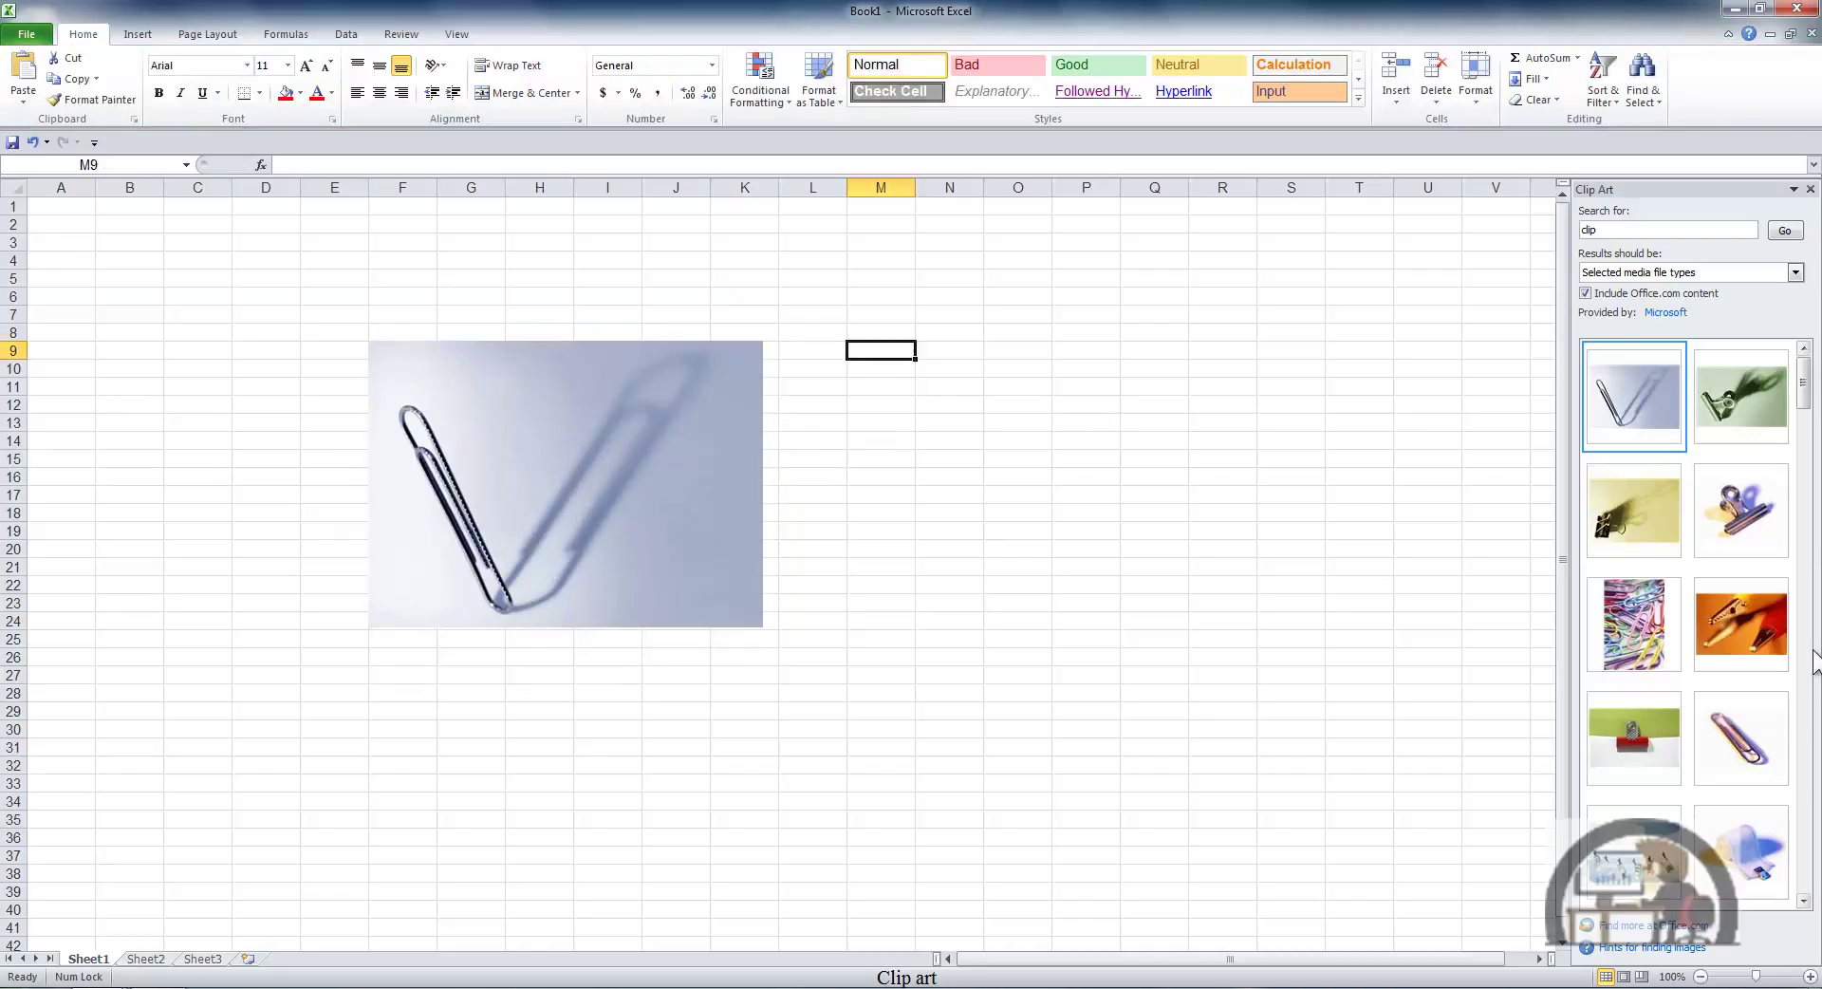
scroll(1806, 693, down, 4)
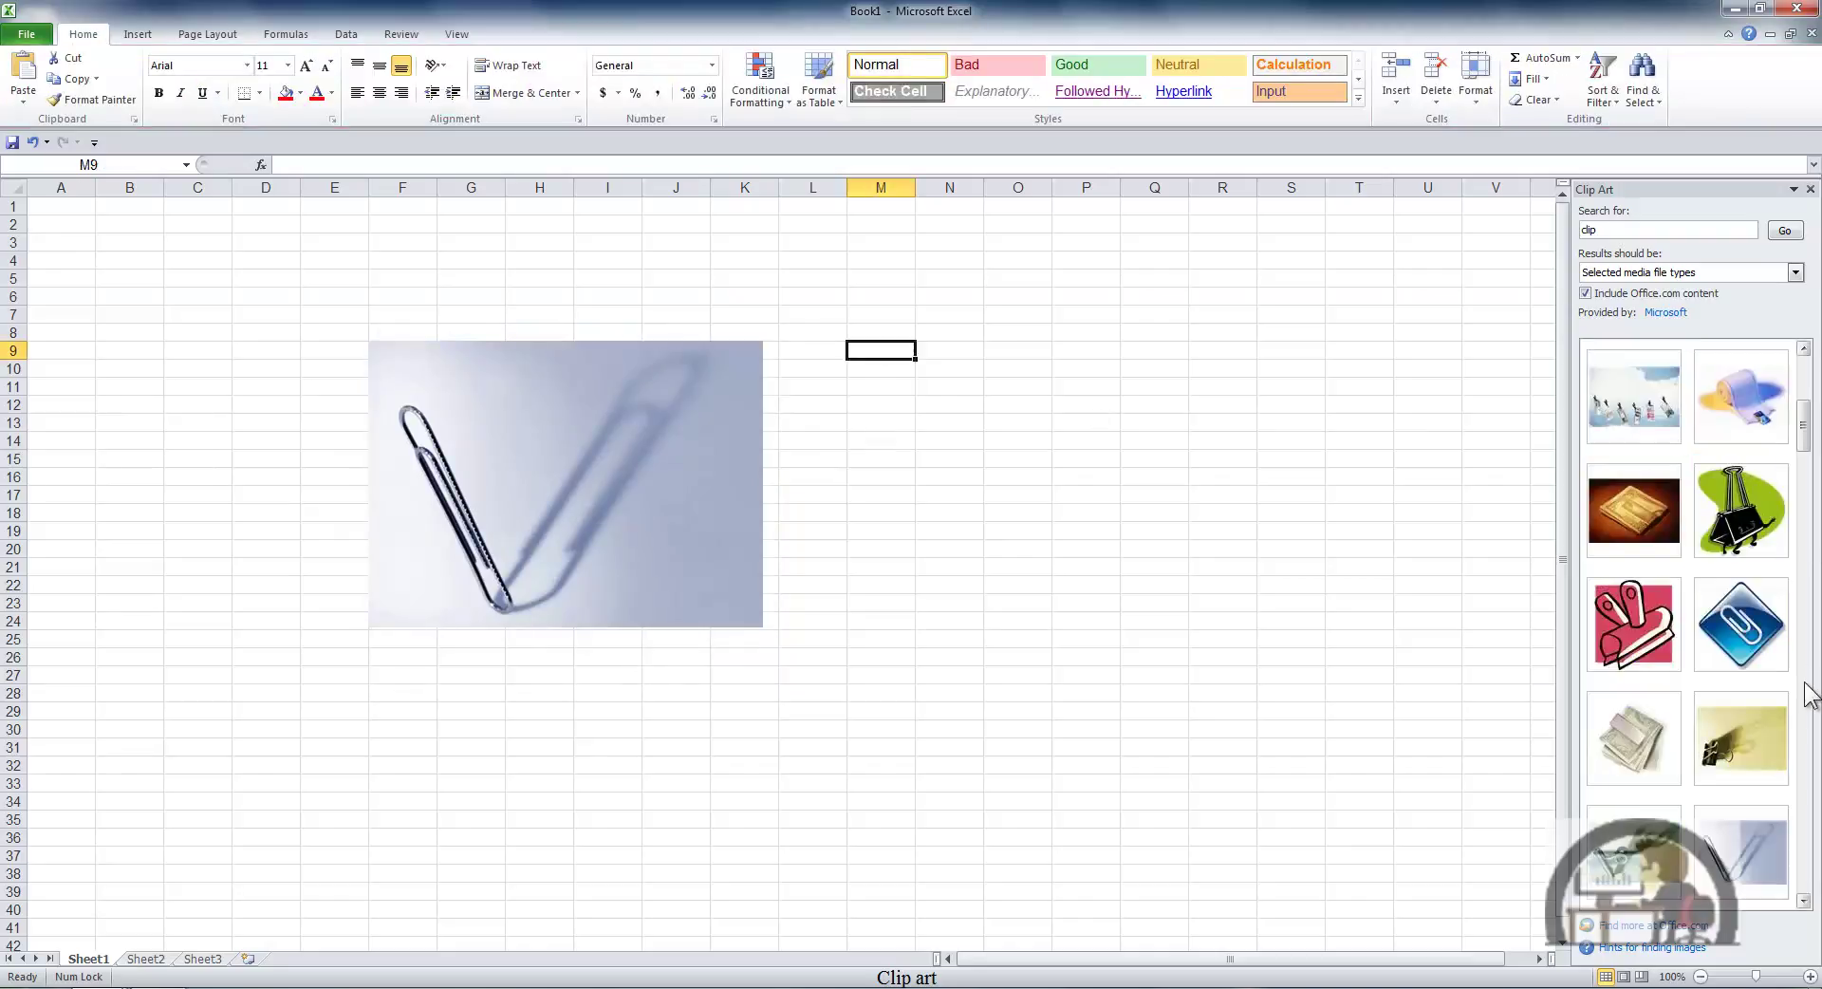
click(1677, 630)
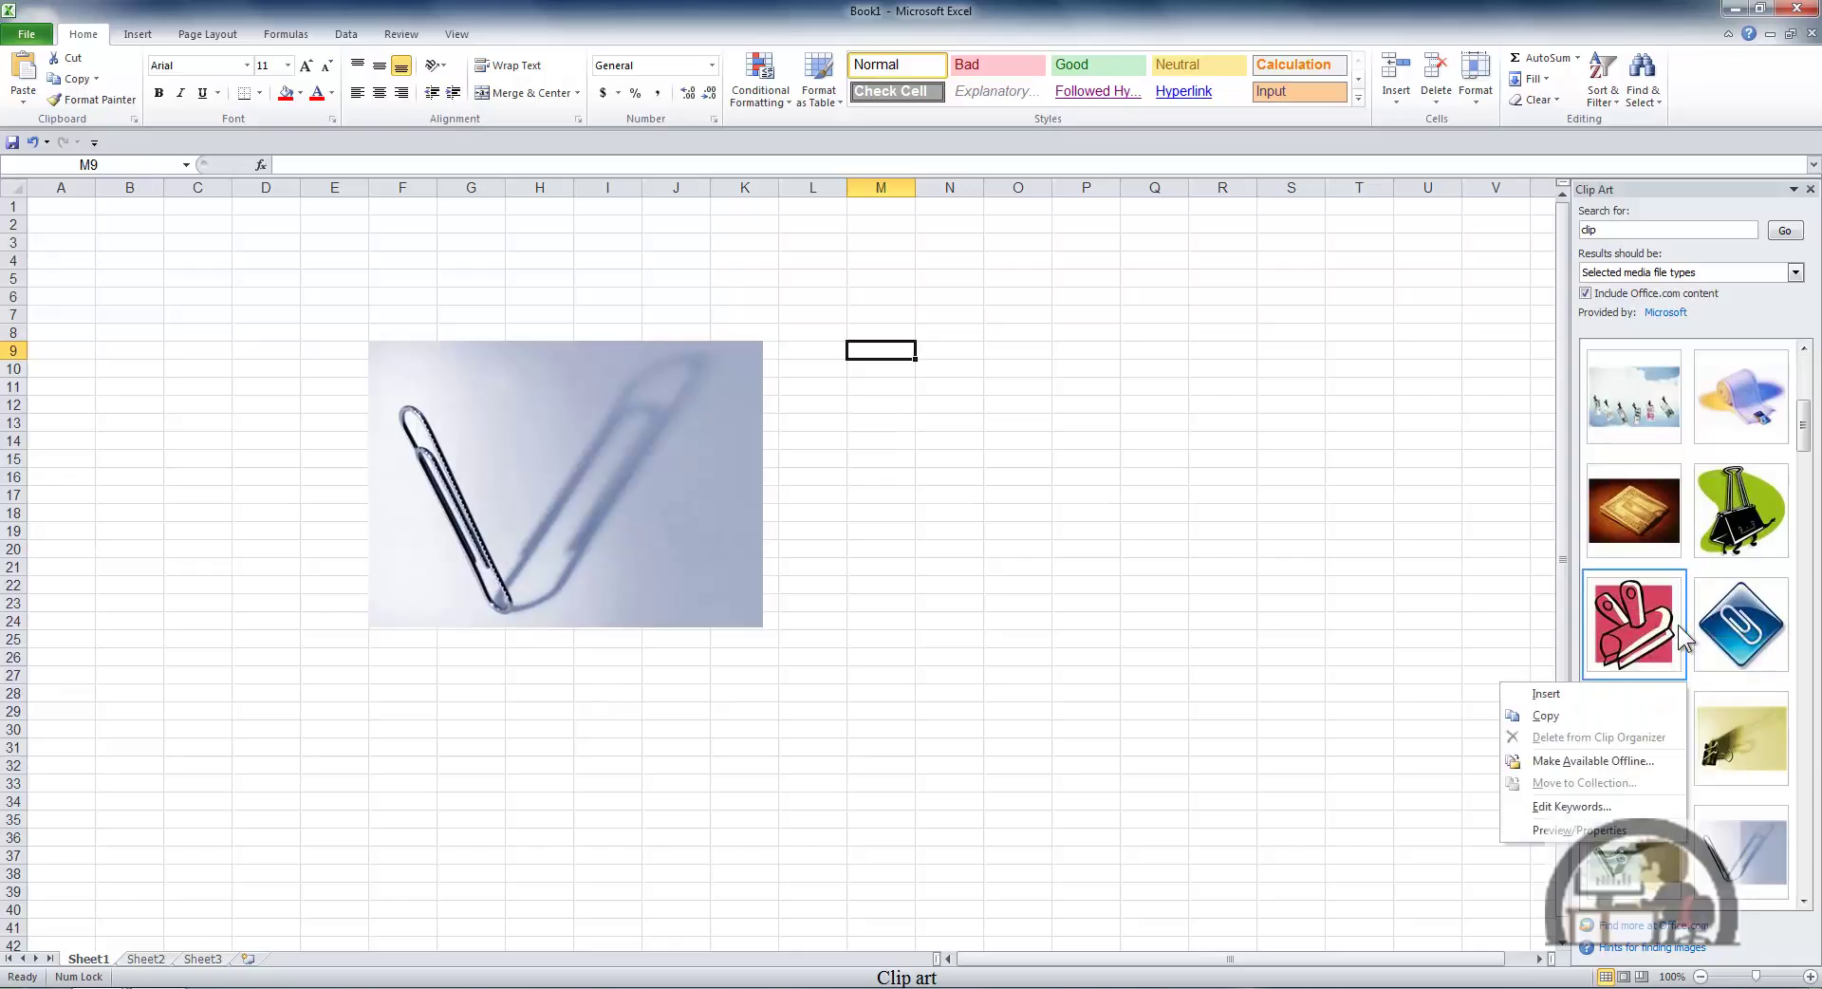
click(1585, 698)
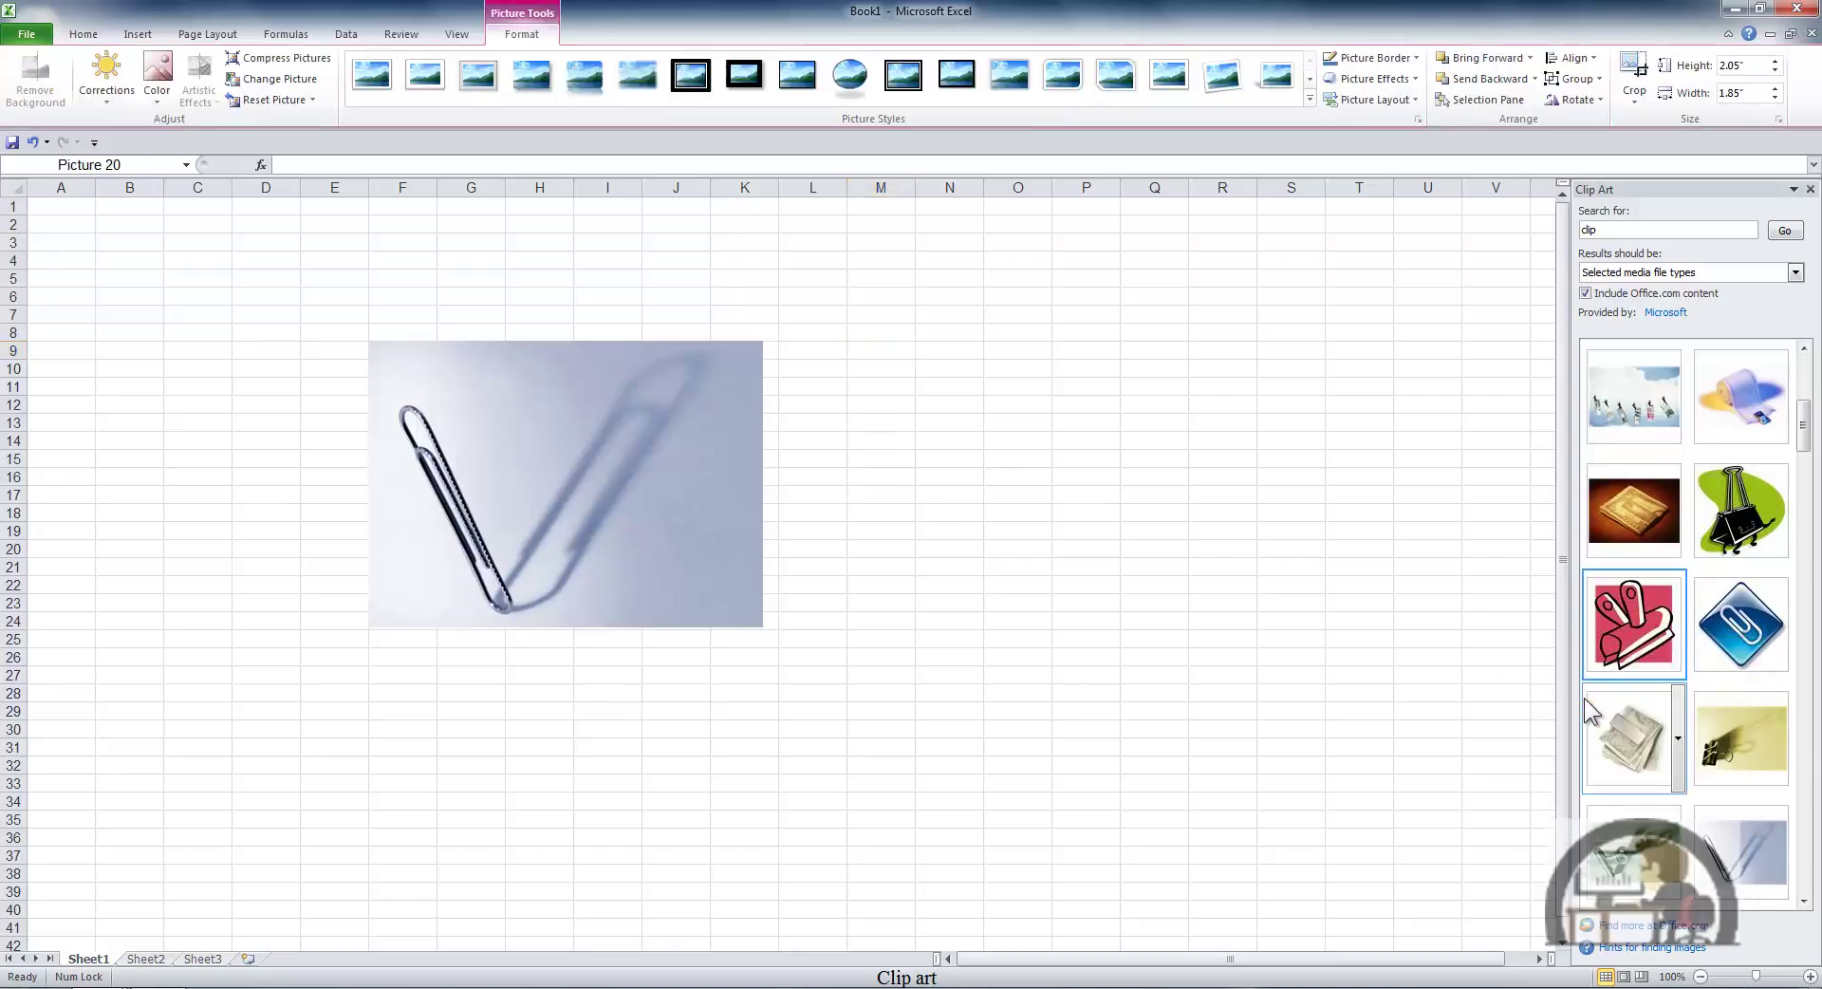
Step: Examine the keywords assigned to the red binder clip illustration in the search results
click(1679, 624)
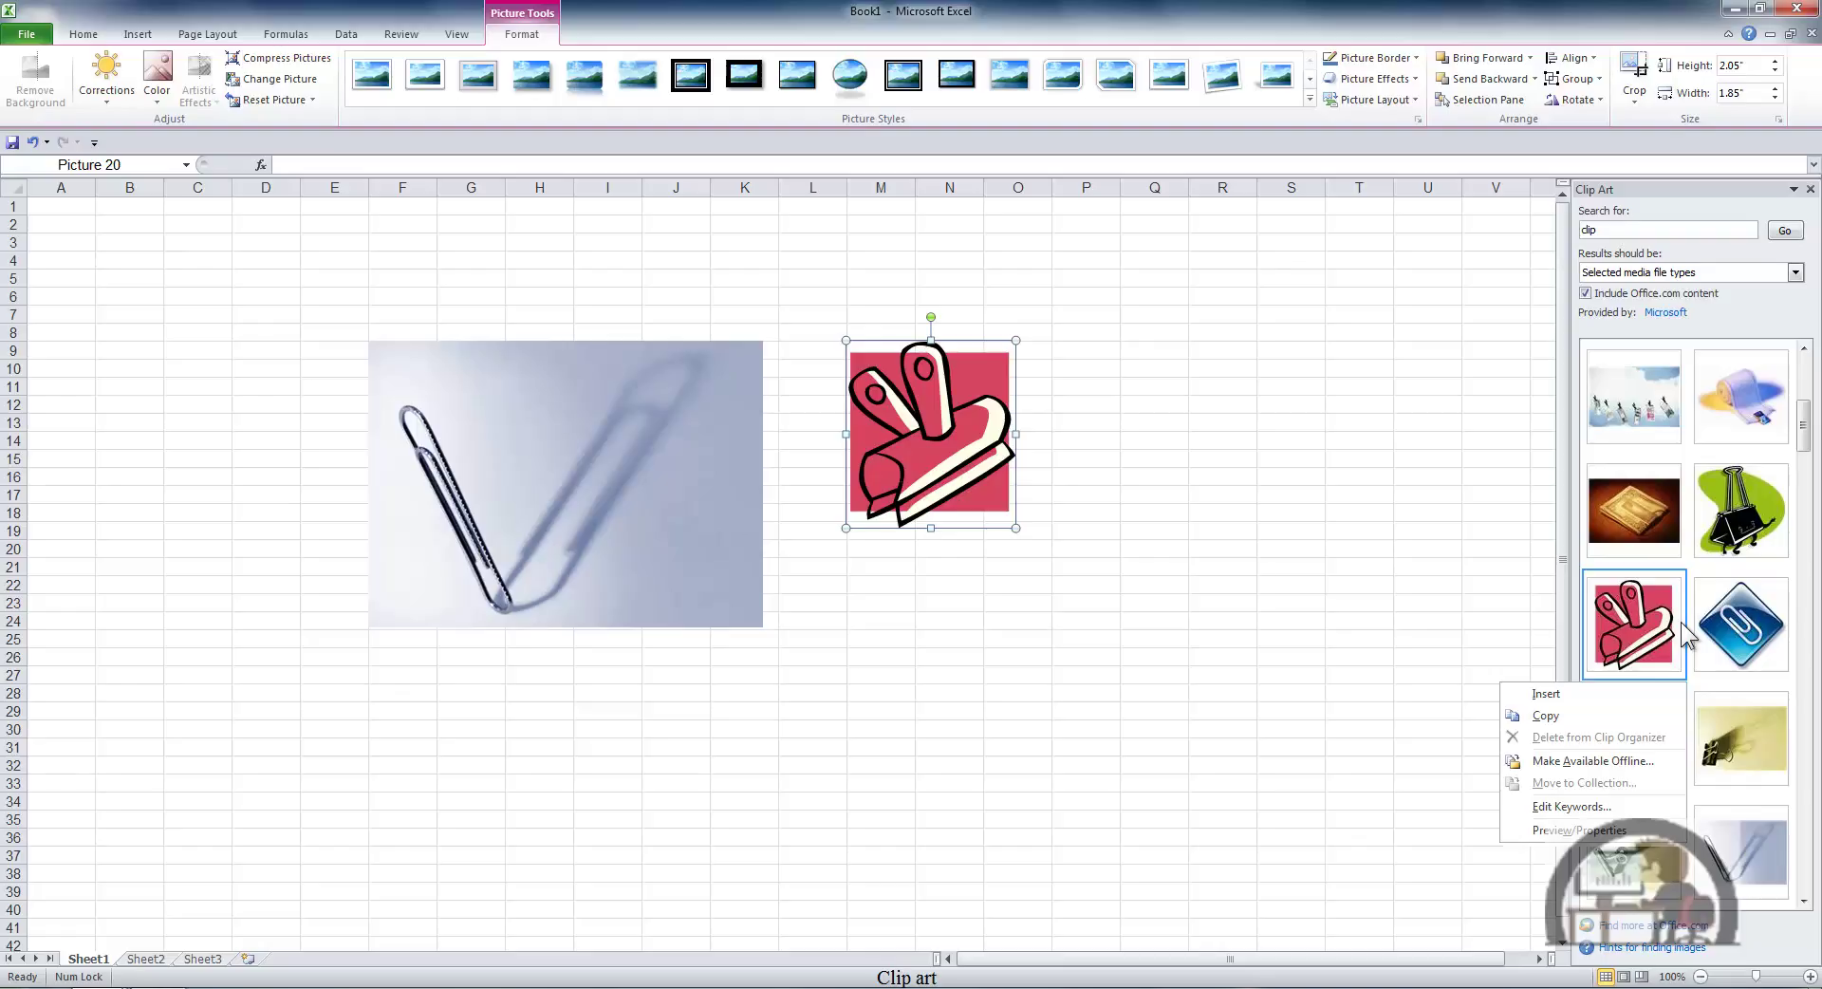
click(1571, 805)
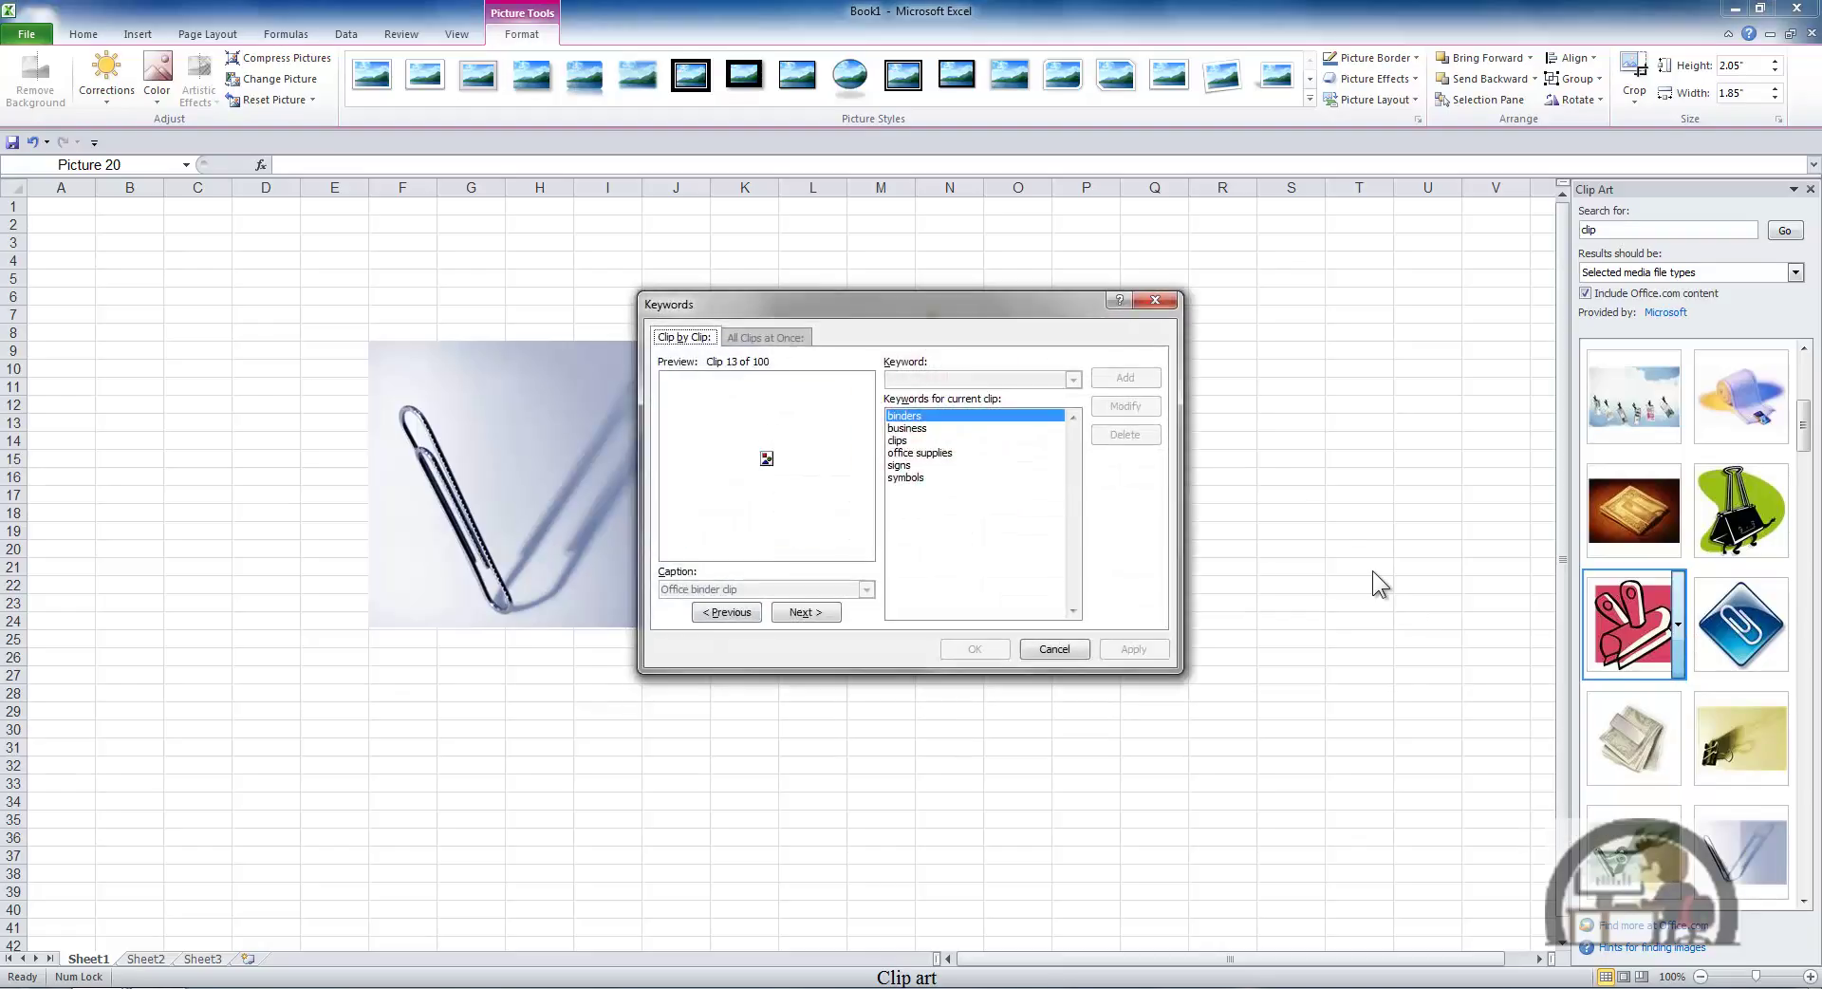
click(920, 440)
click(917, 465)
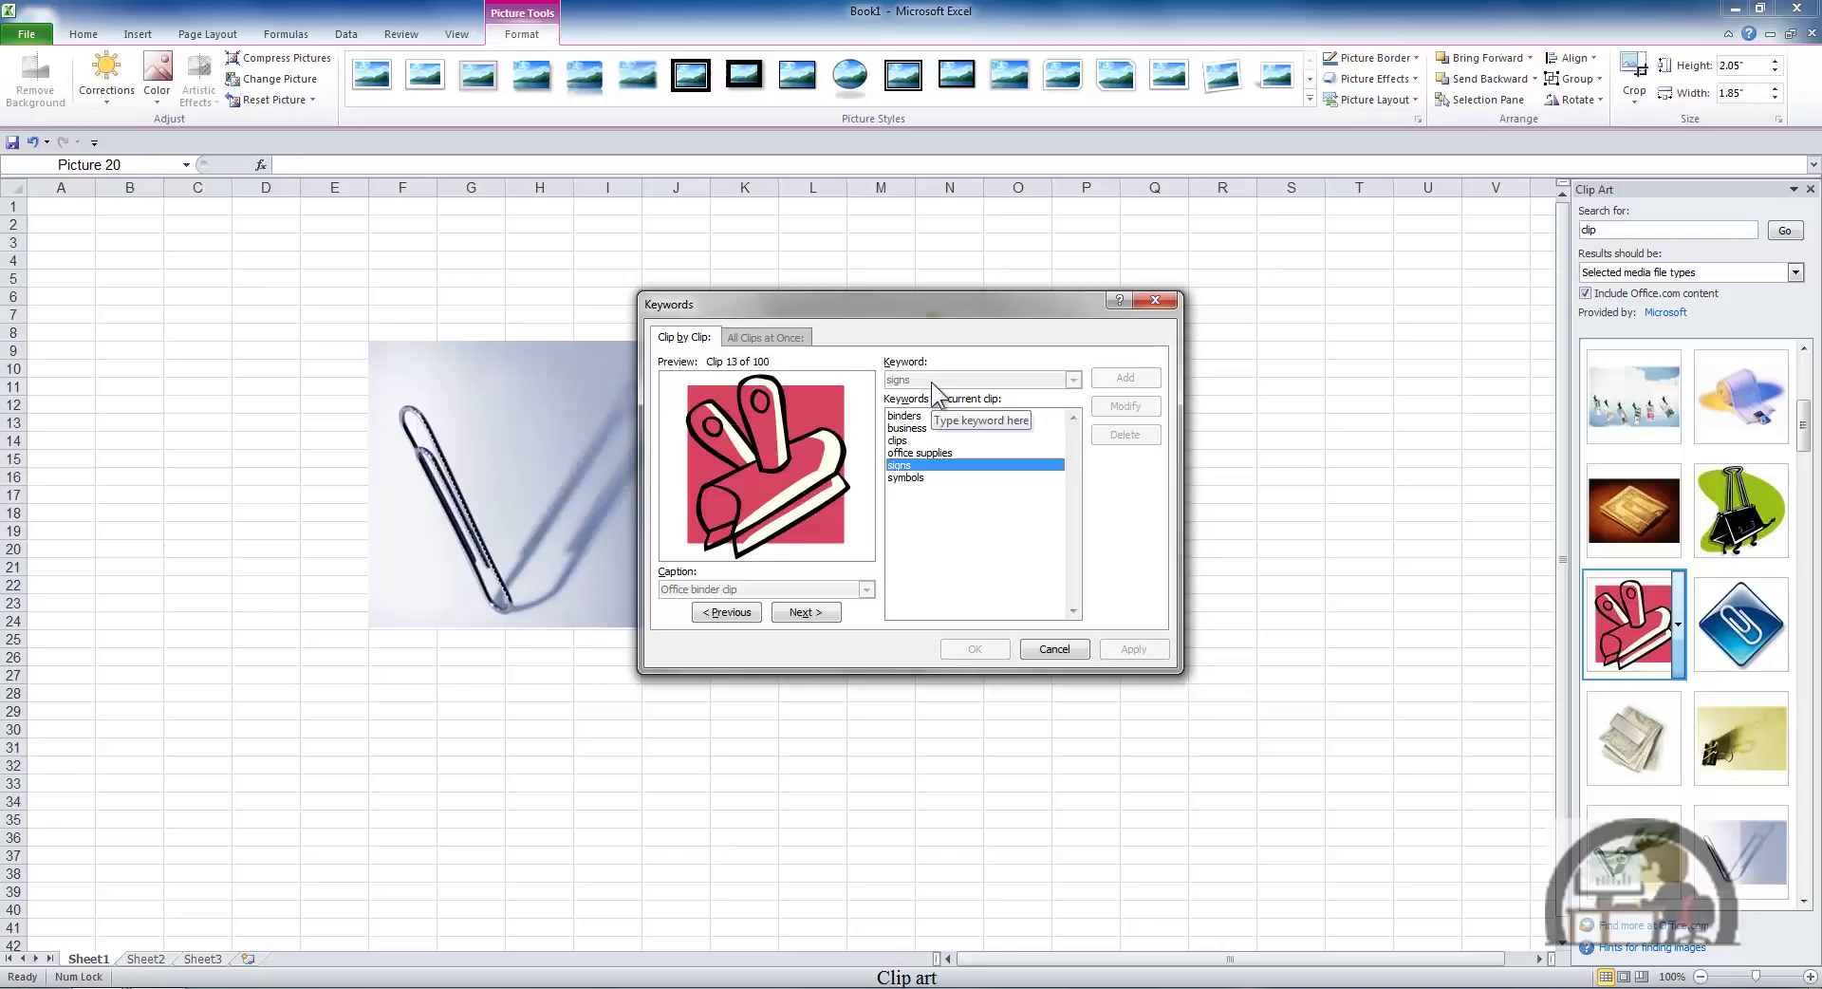
click(1067, 652)
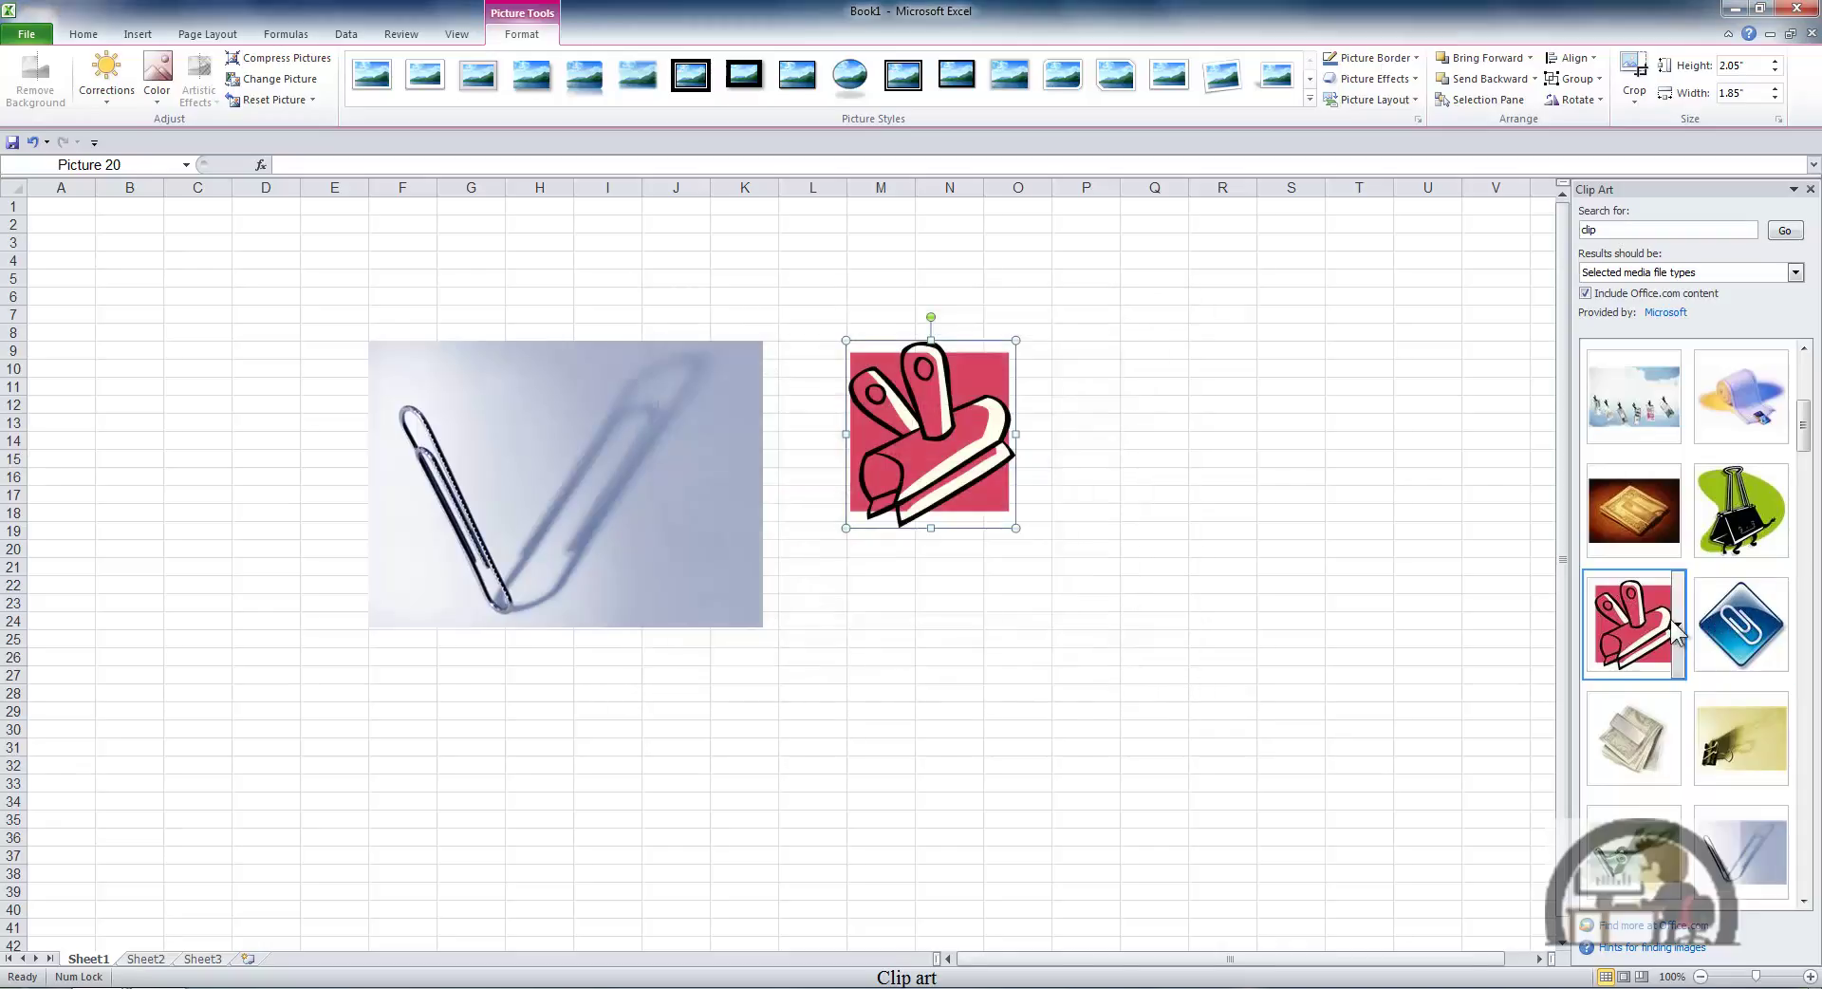
Step: Make the red binder clip available offline, creating a new collection named Clip1 under My Collections
click(1674, 624)
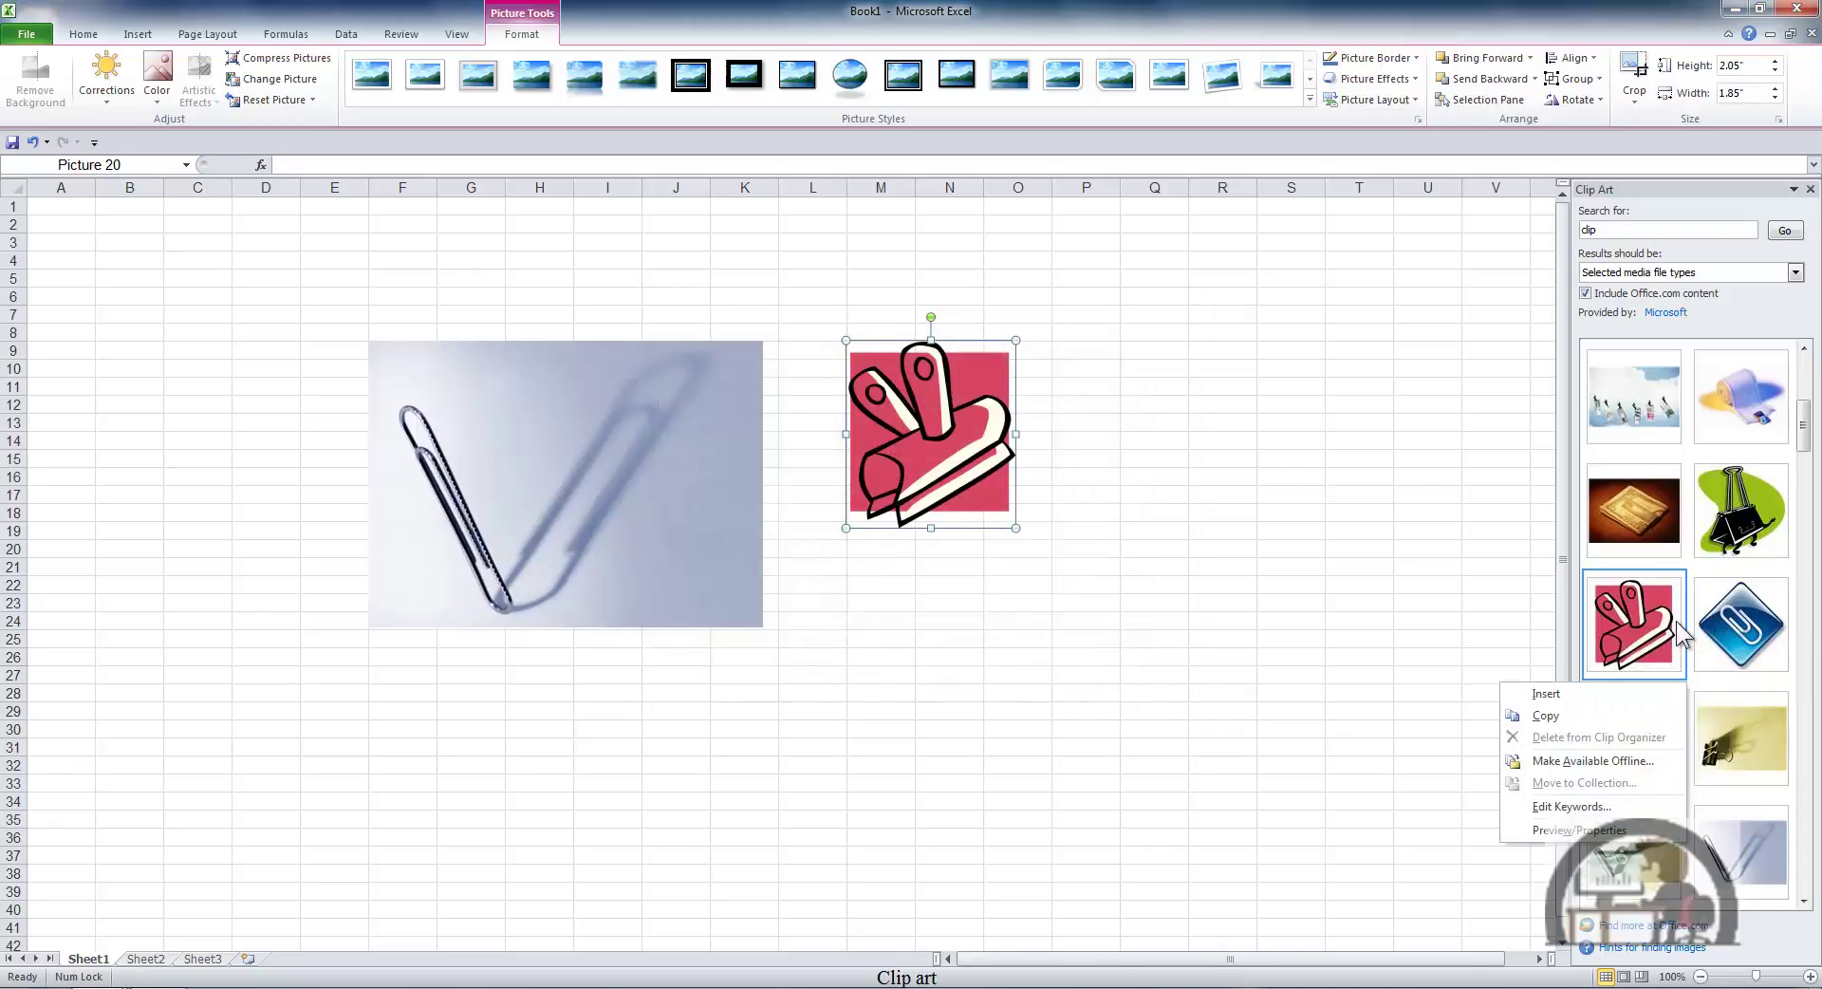
click(1603, 759)
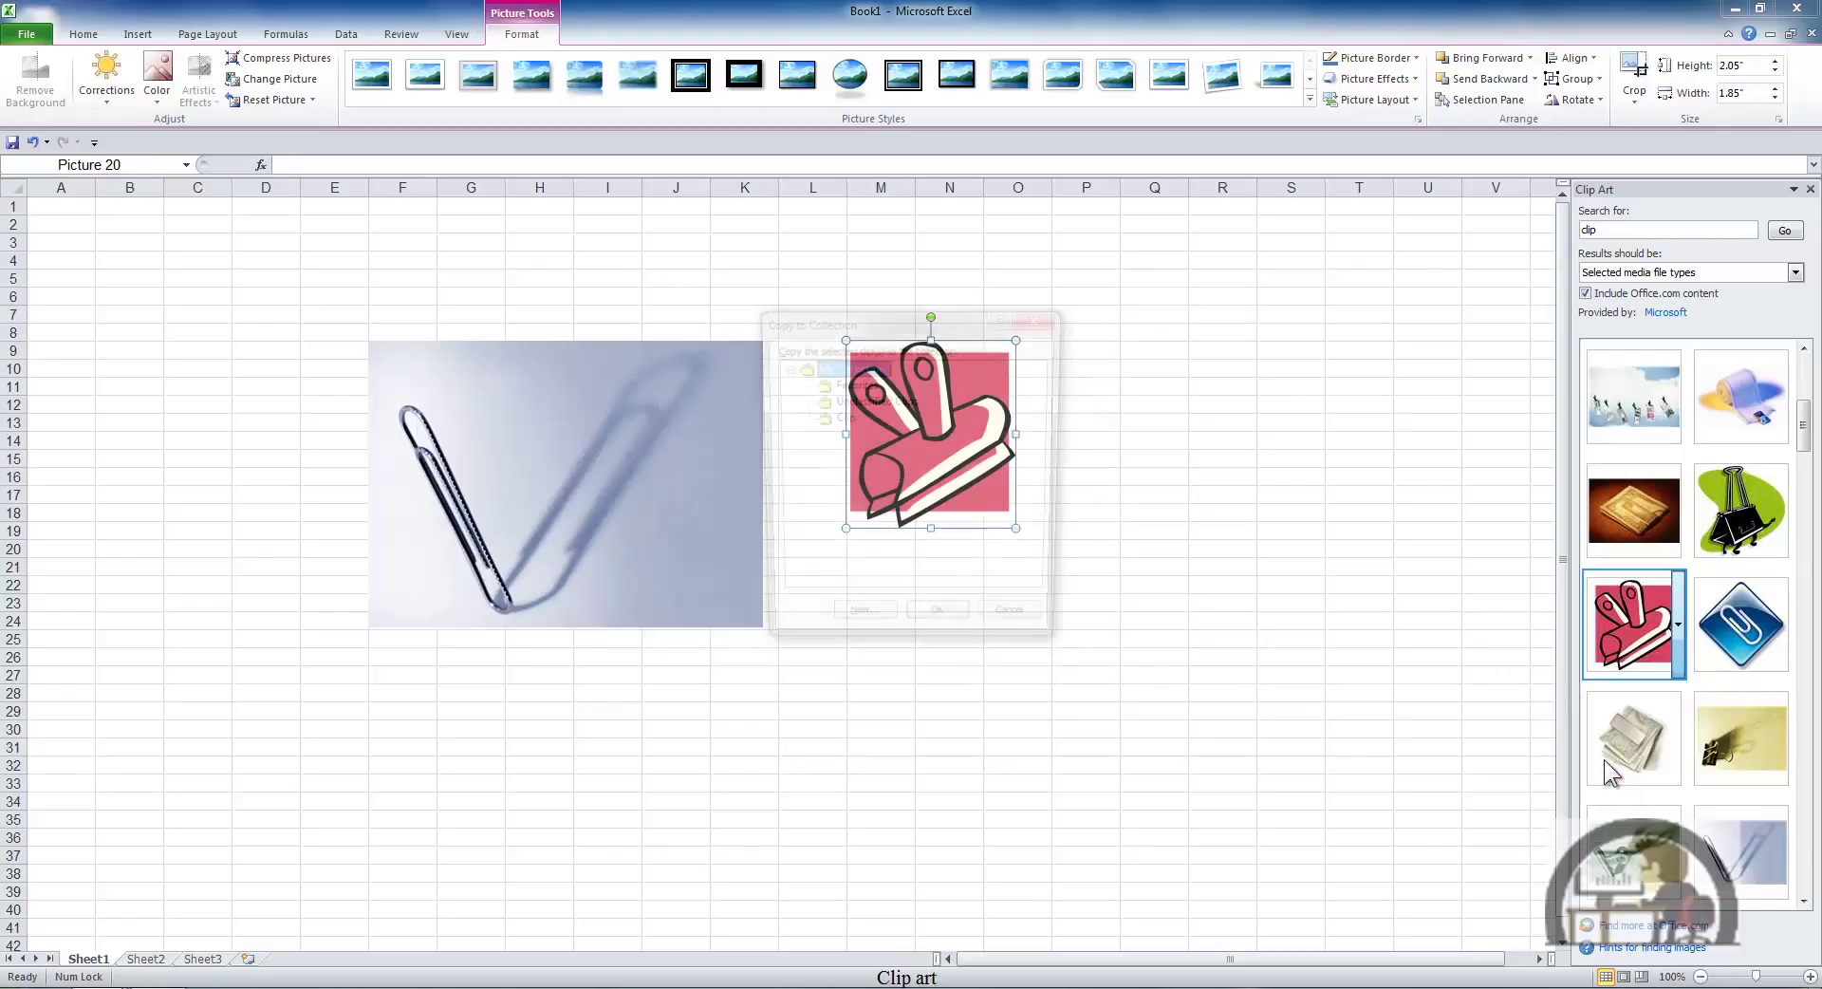
click(859, 628)
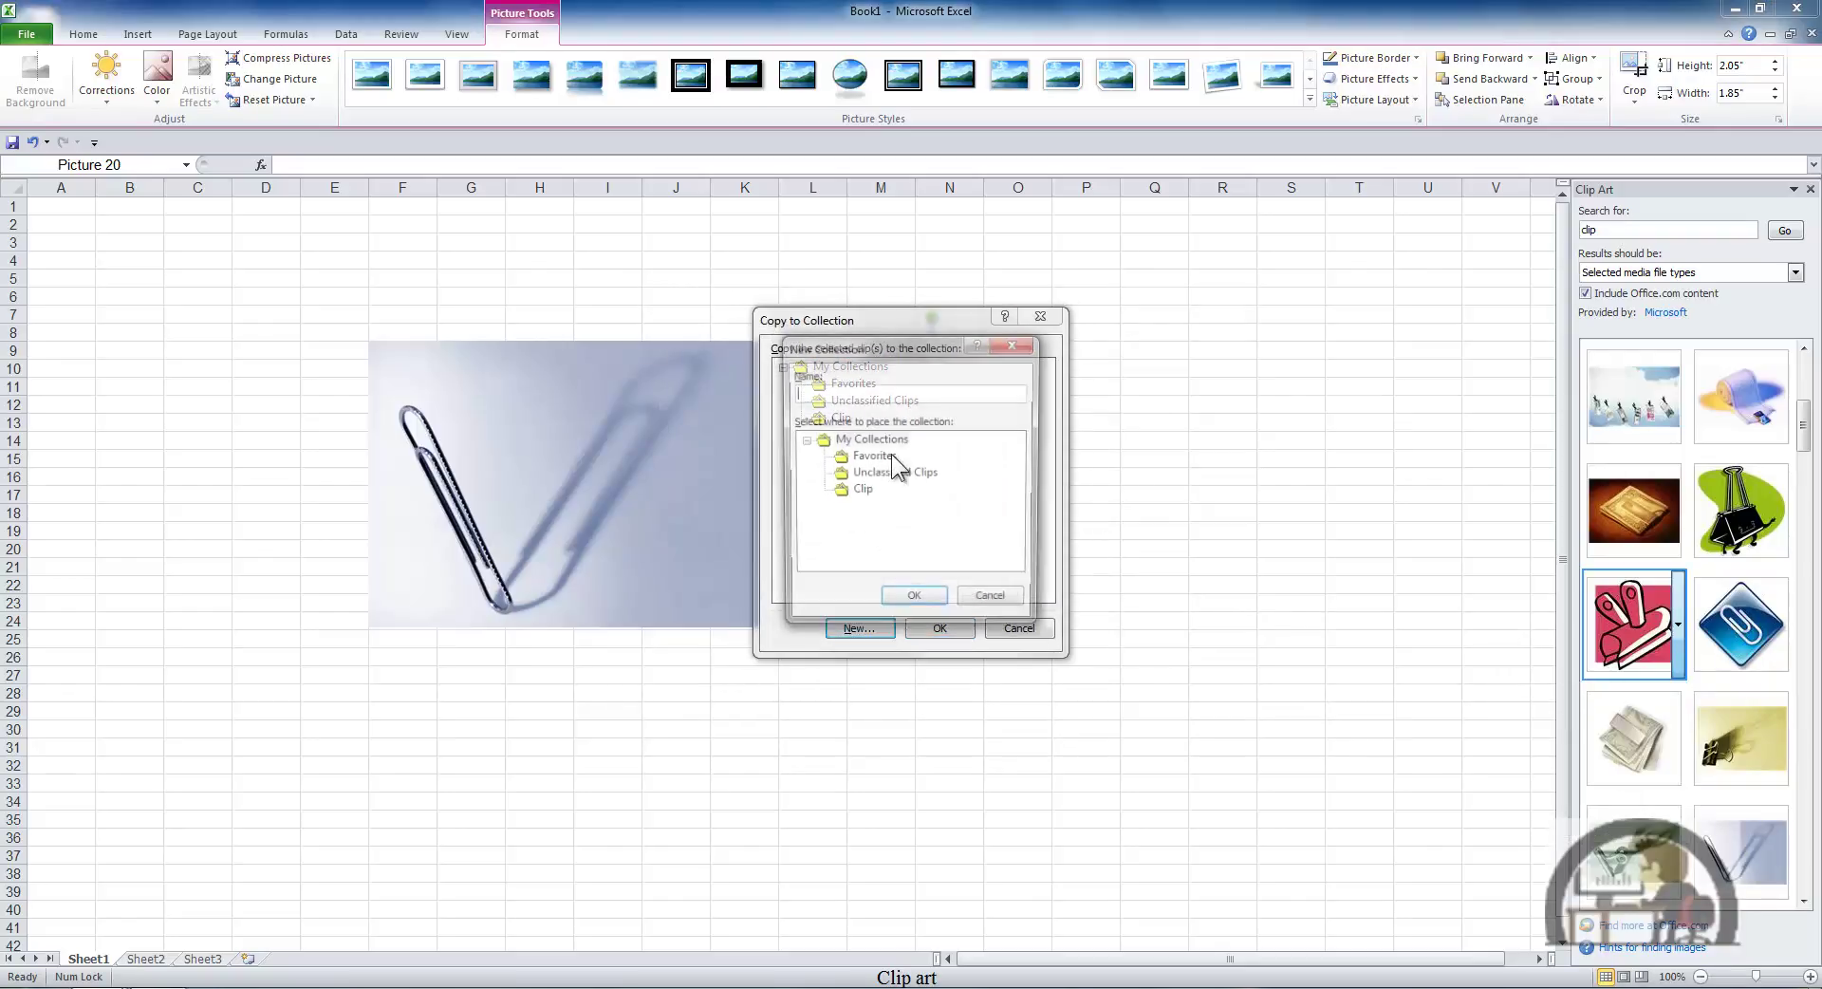
text(C)
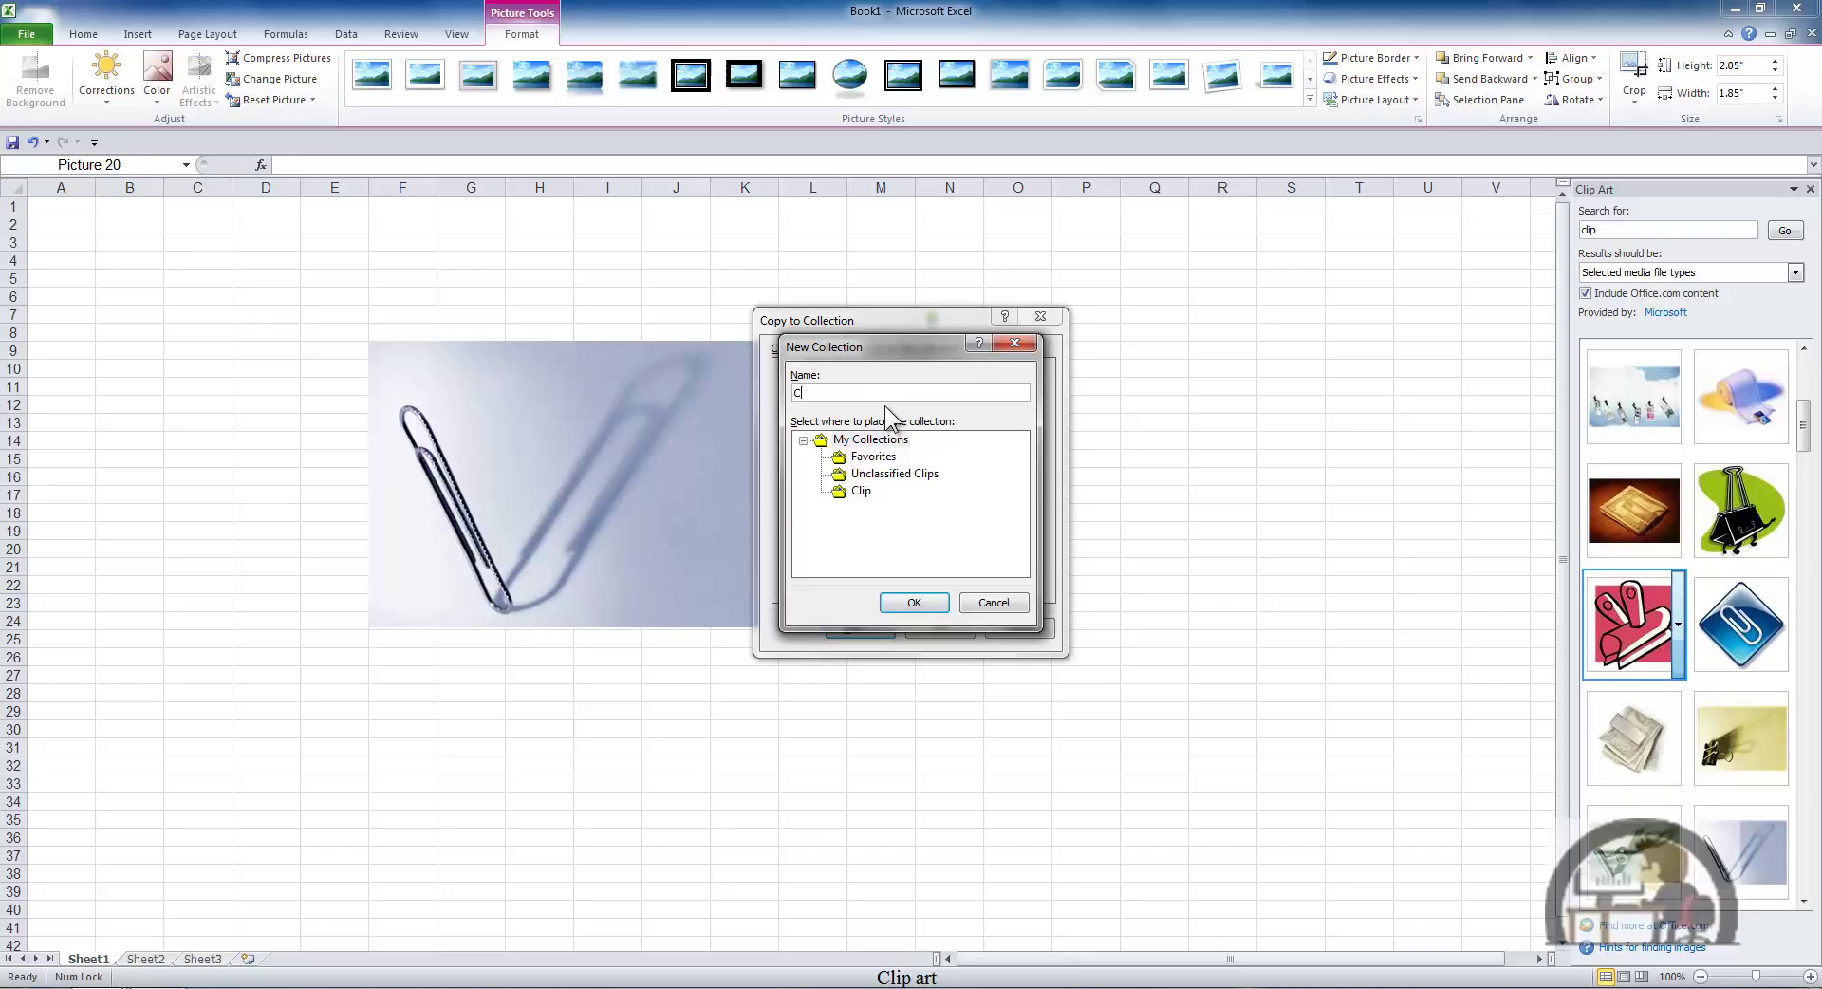
text(lip1)
click(915, 604)
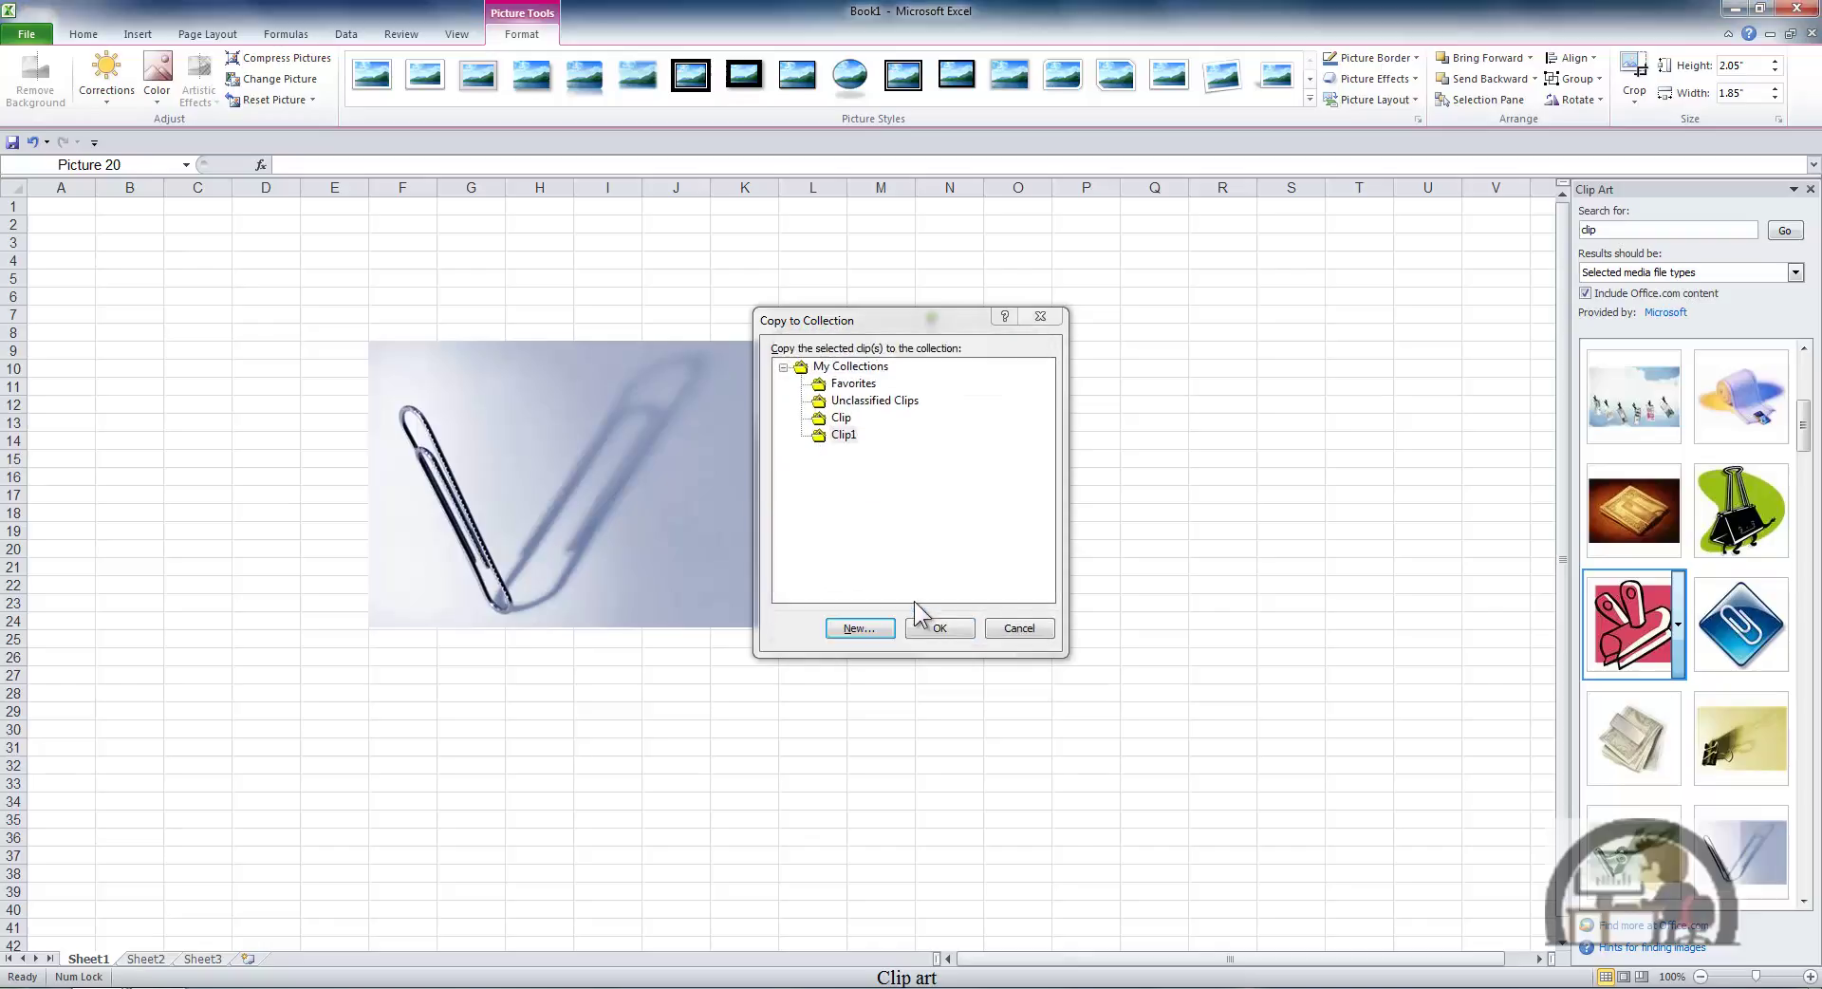
click(911, 628)
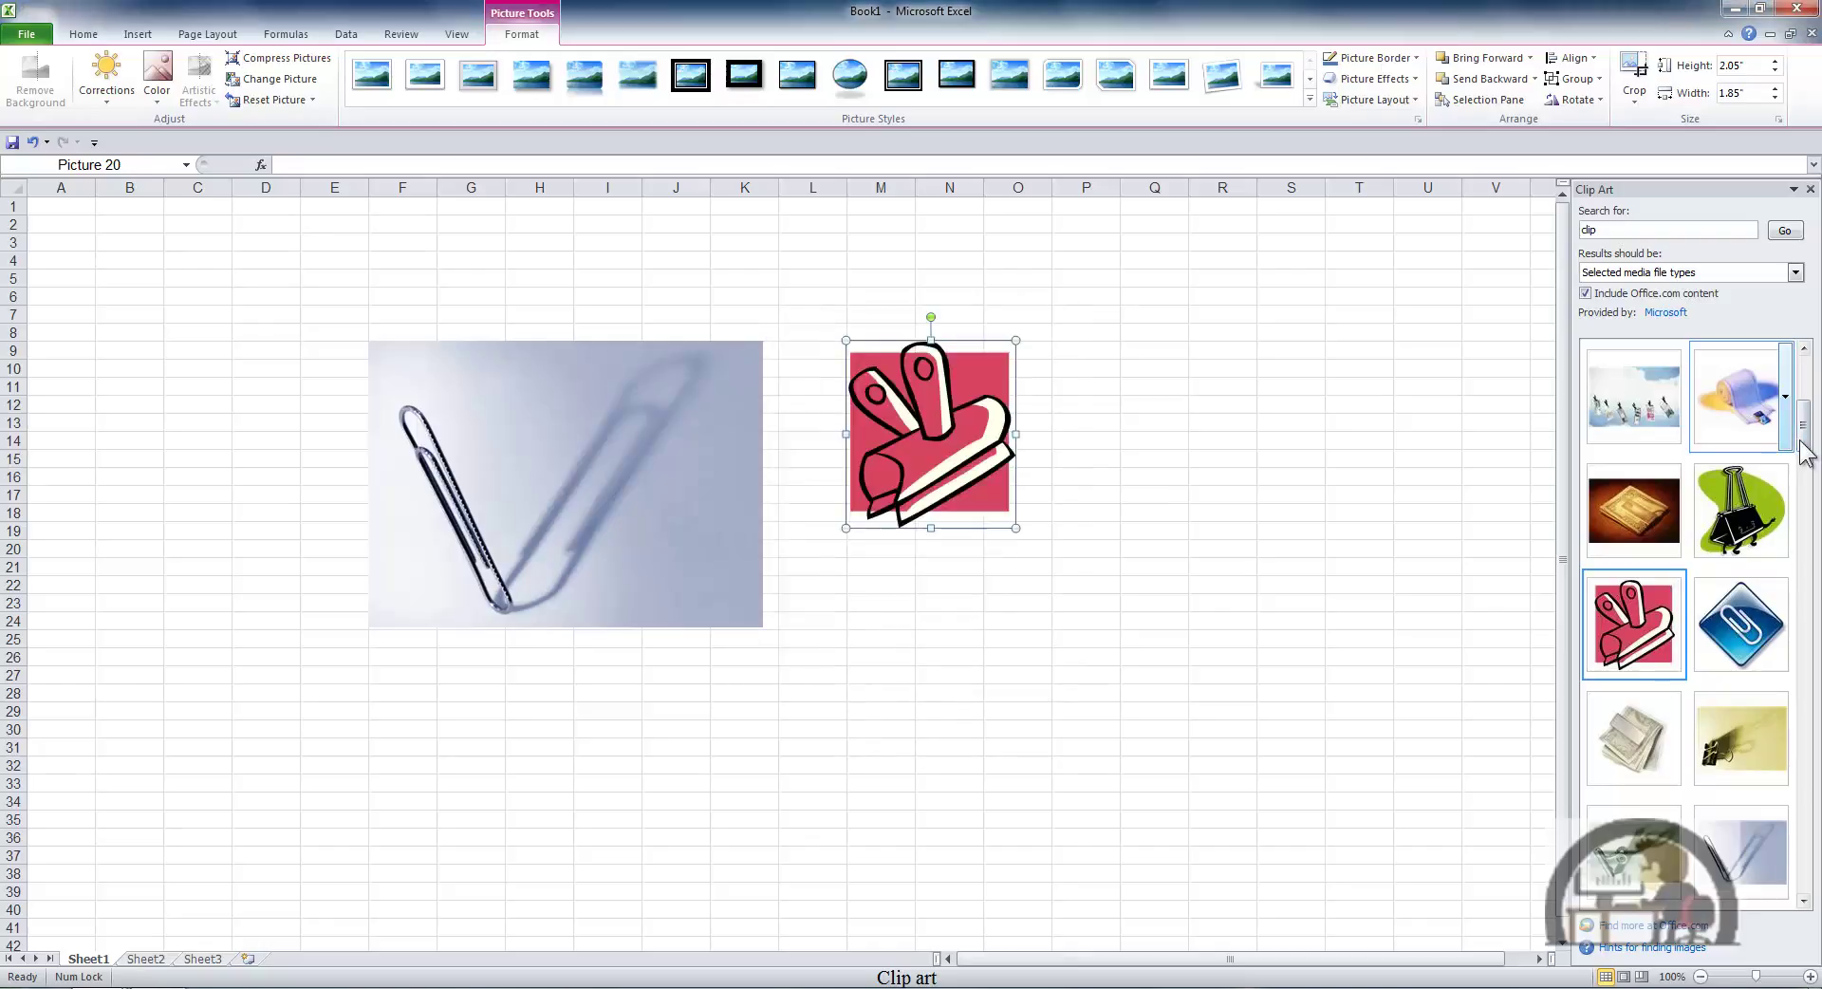
Step: Make the first paper clip photograph available offline, creating a new collection named Clip2
drag(1805, 425, 1805, 370)
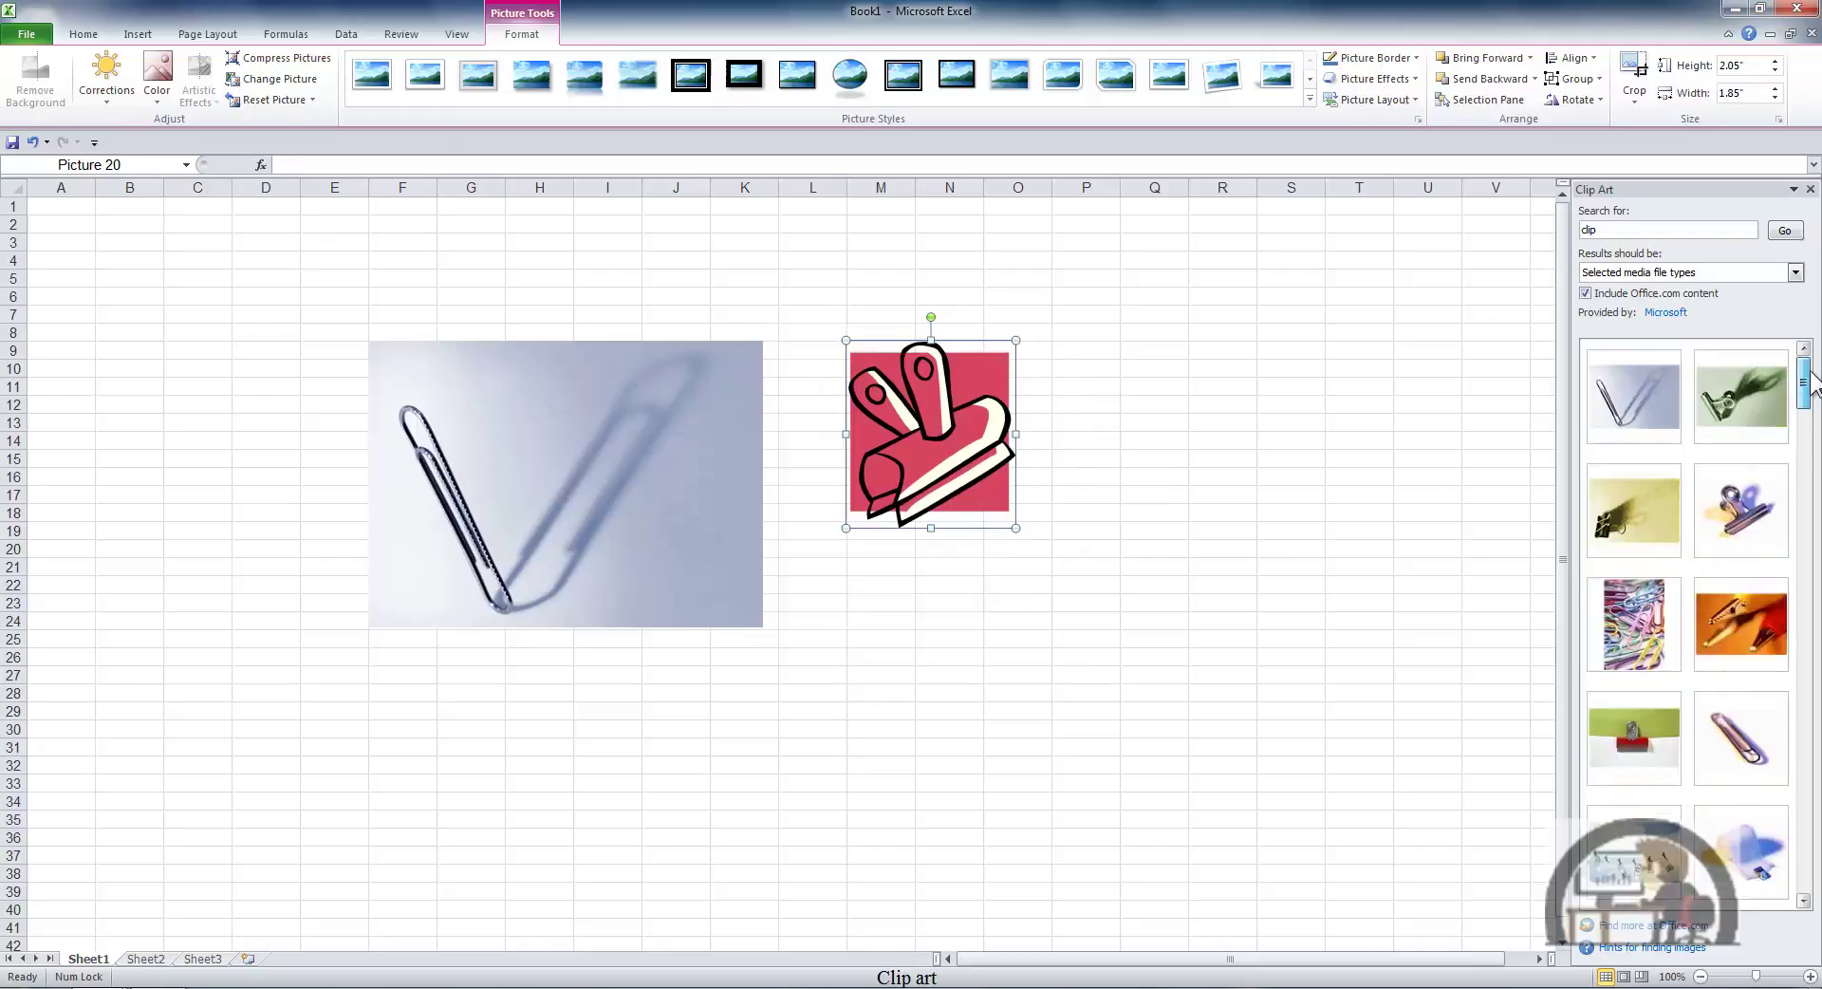
click(1676, 396)
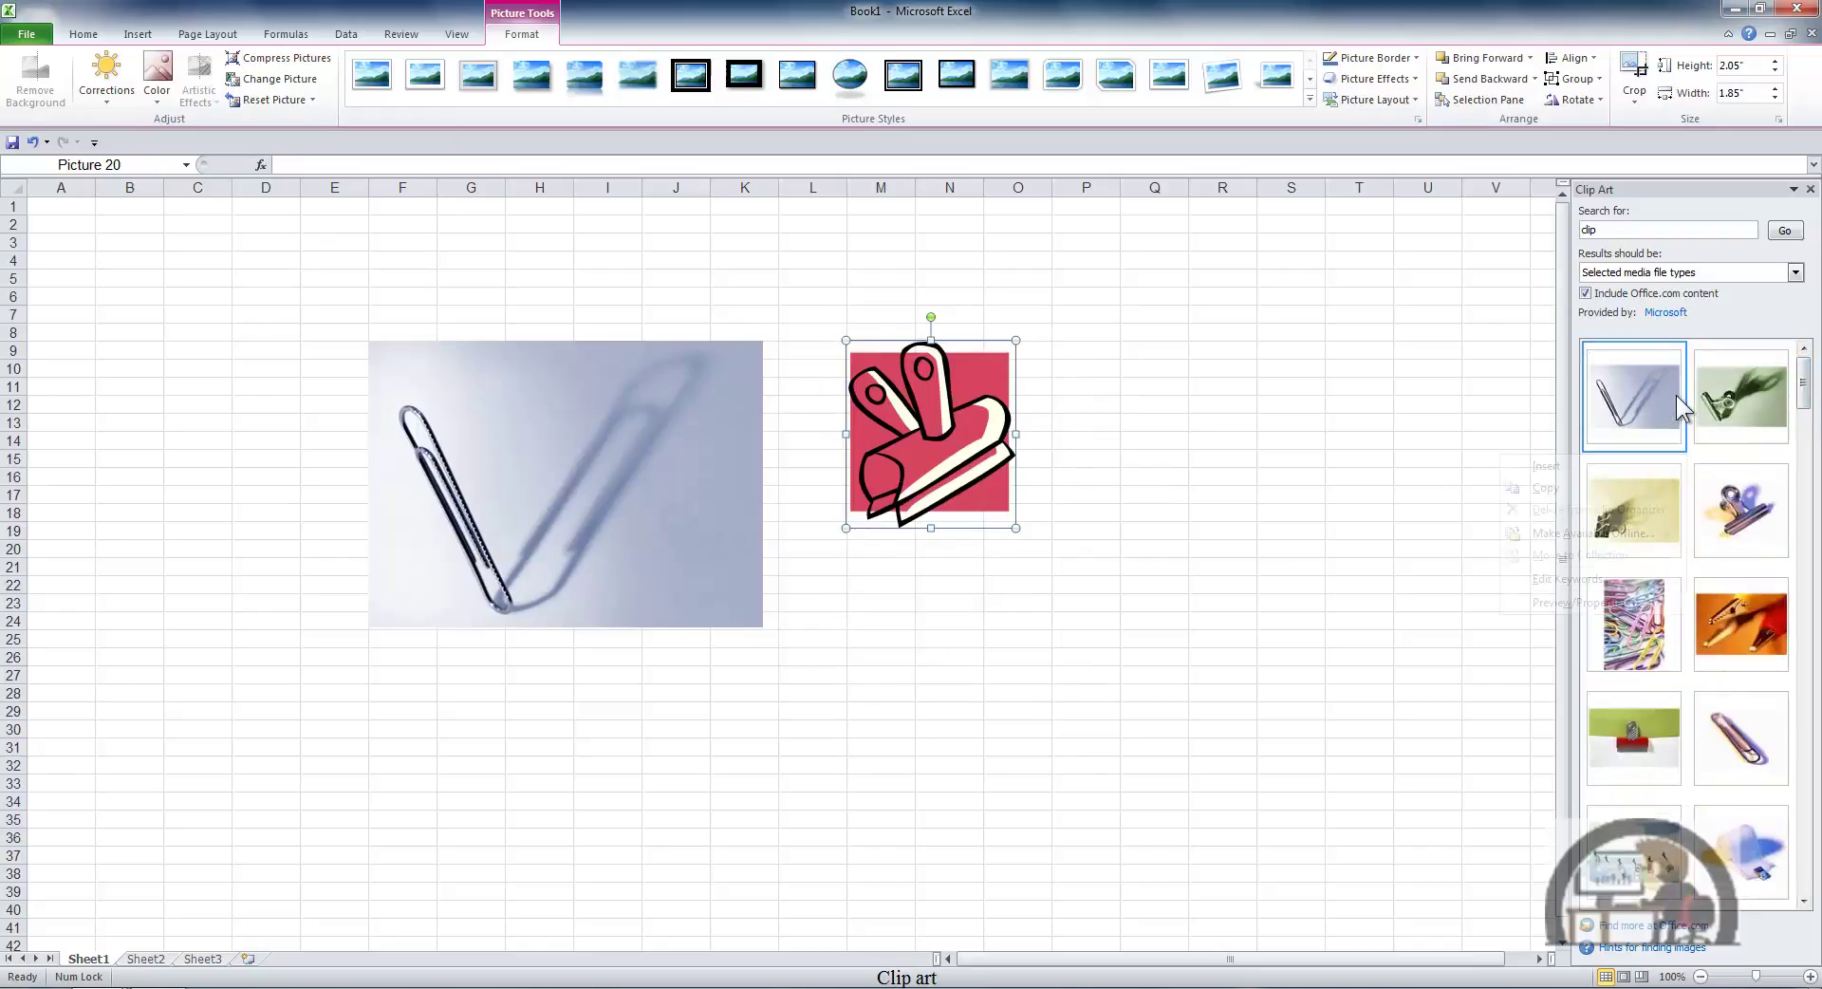
click(1613, 530)
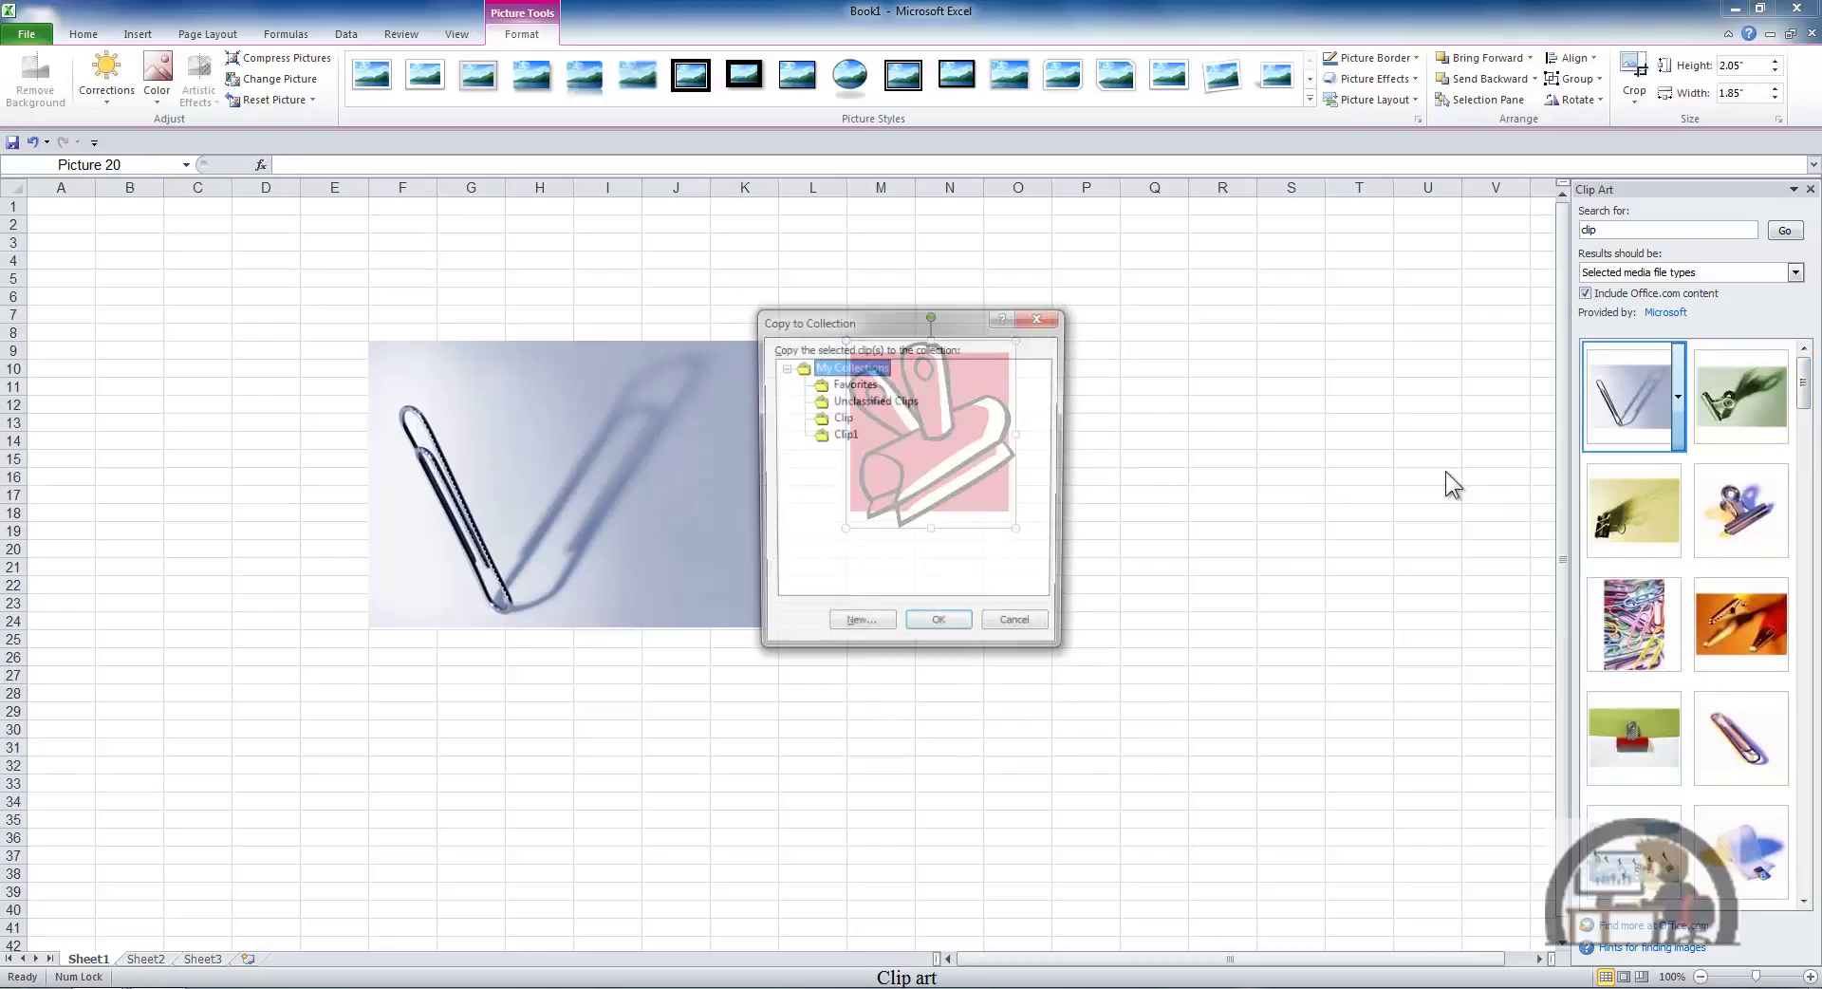
click(864, 618)
text(C)
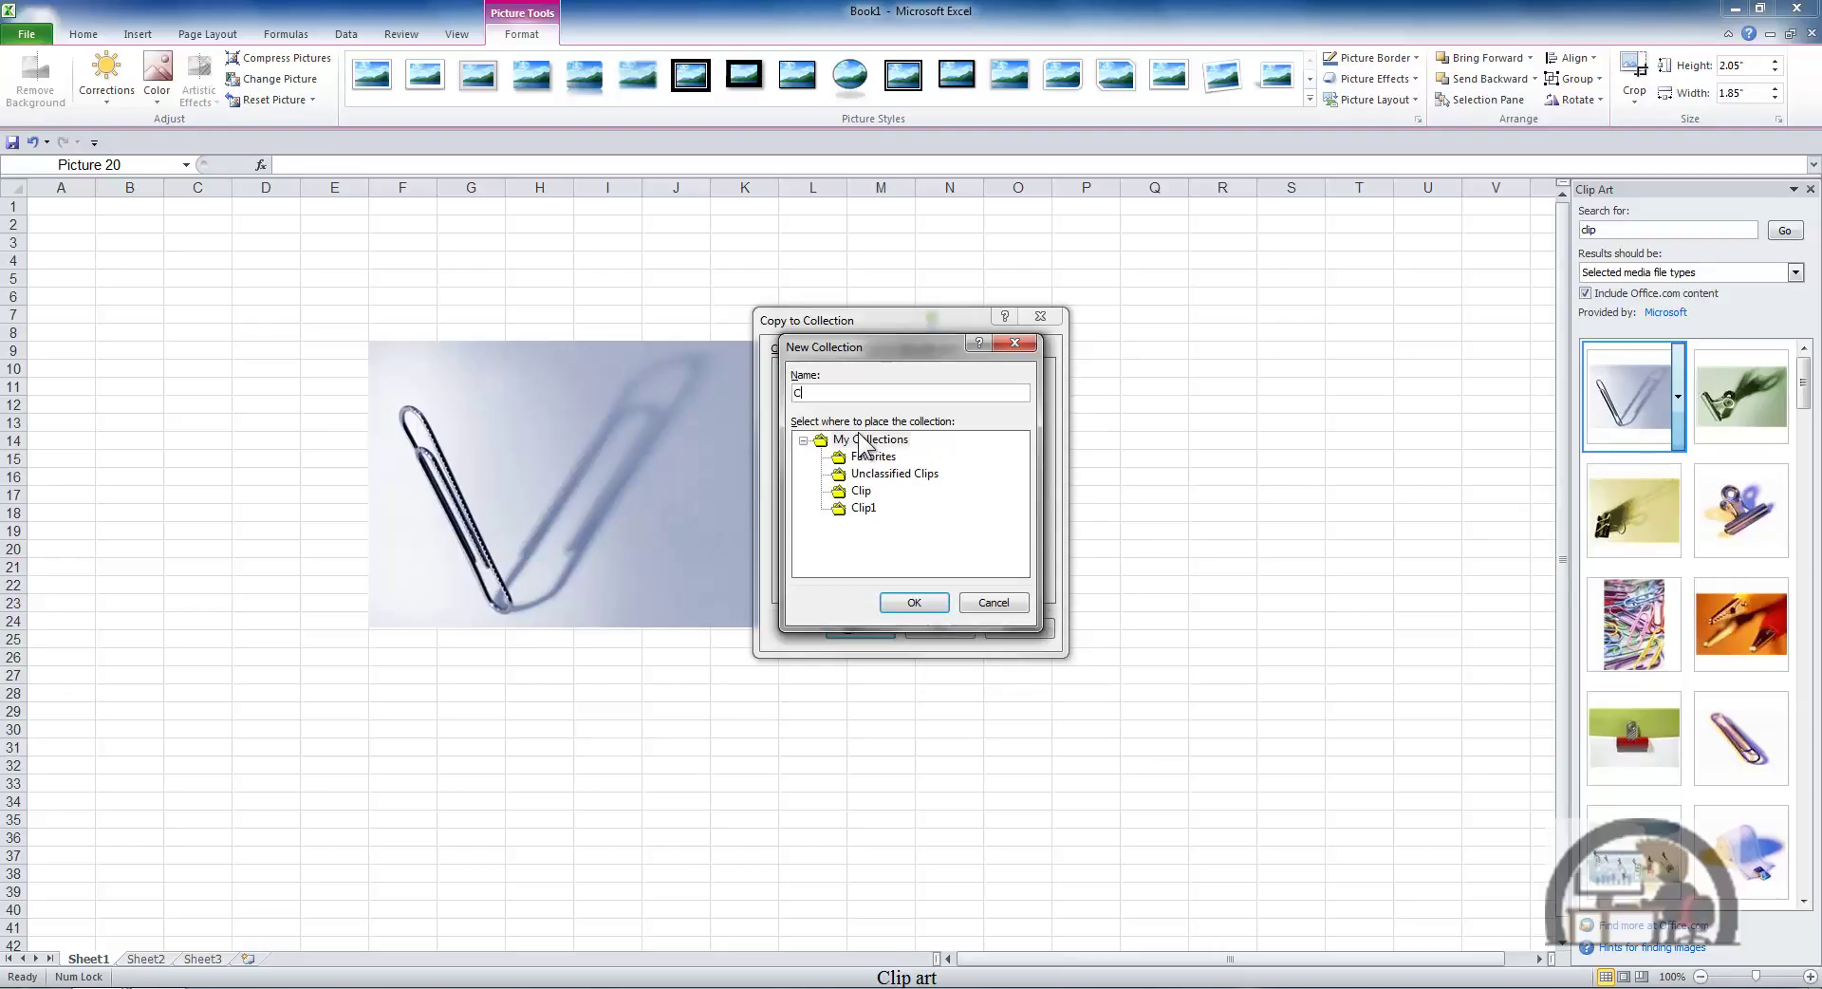
text(lip2)
click(913, 604)
click(939, 629)
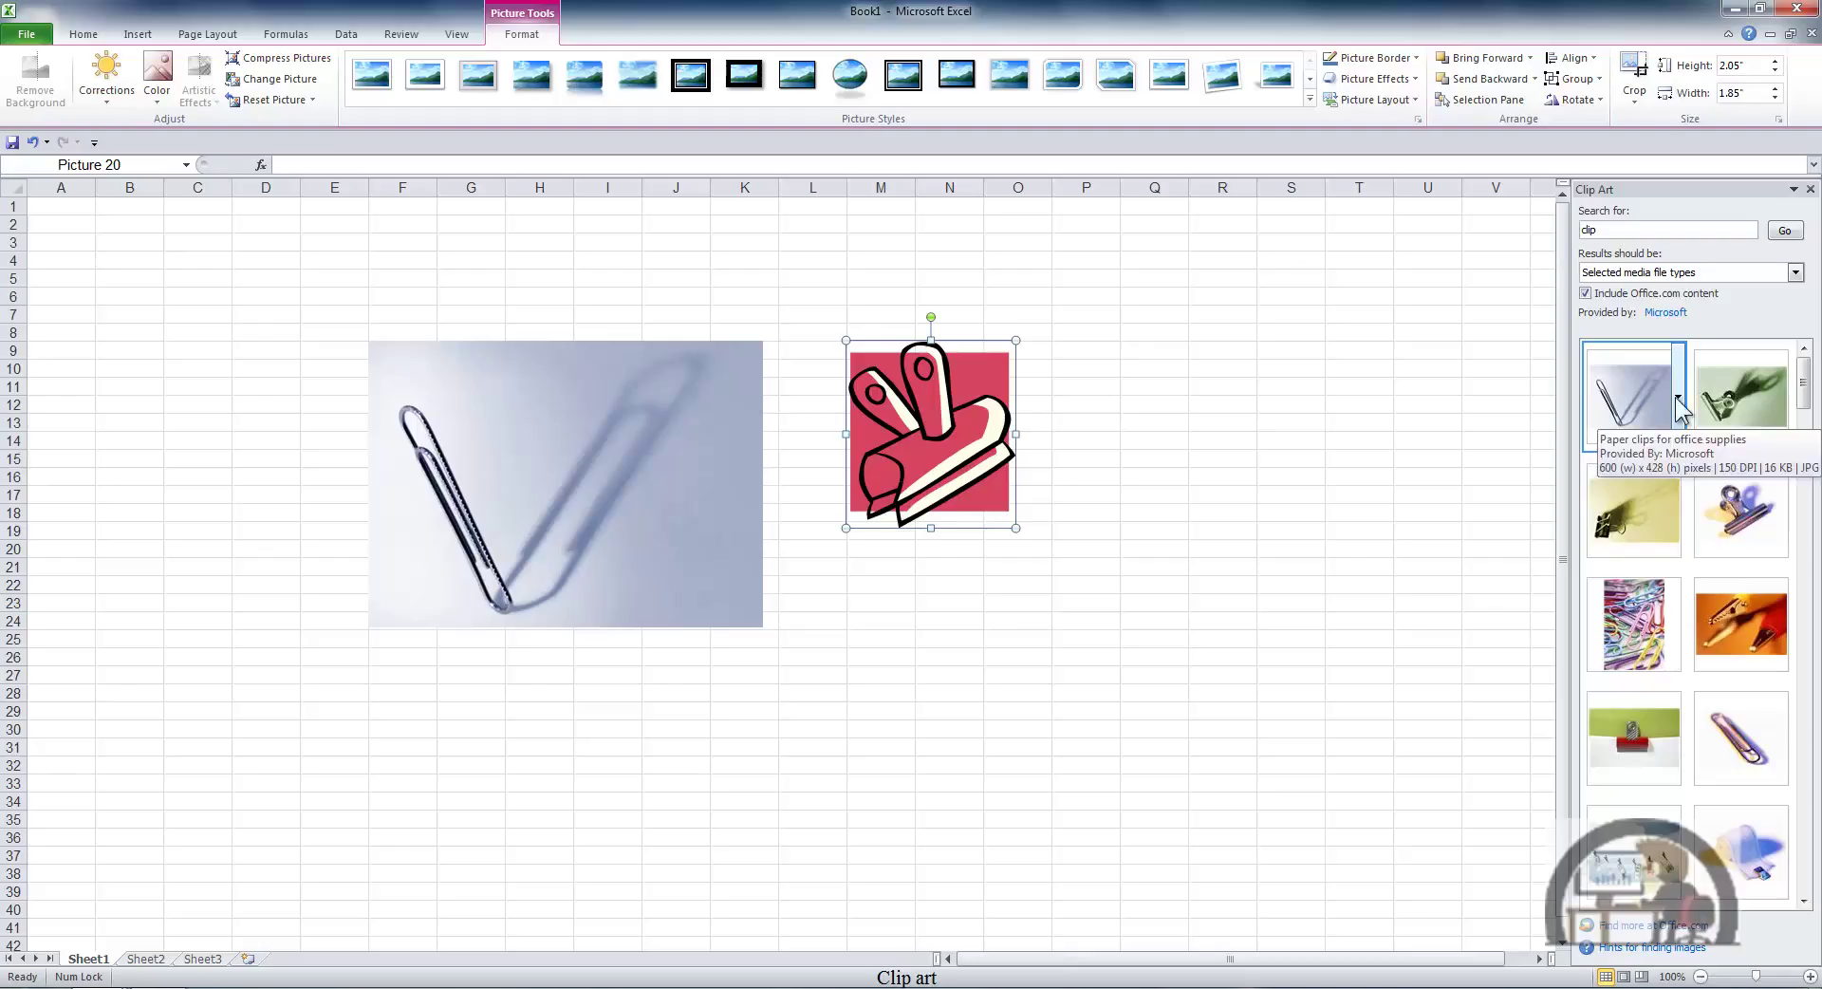
Step: Repeat the "clip" search with Office.com content excluded
click(1585, 294)
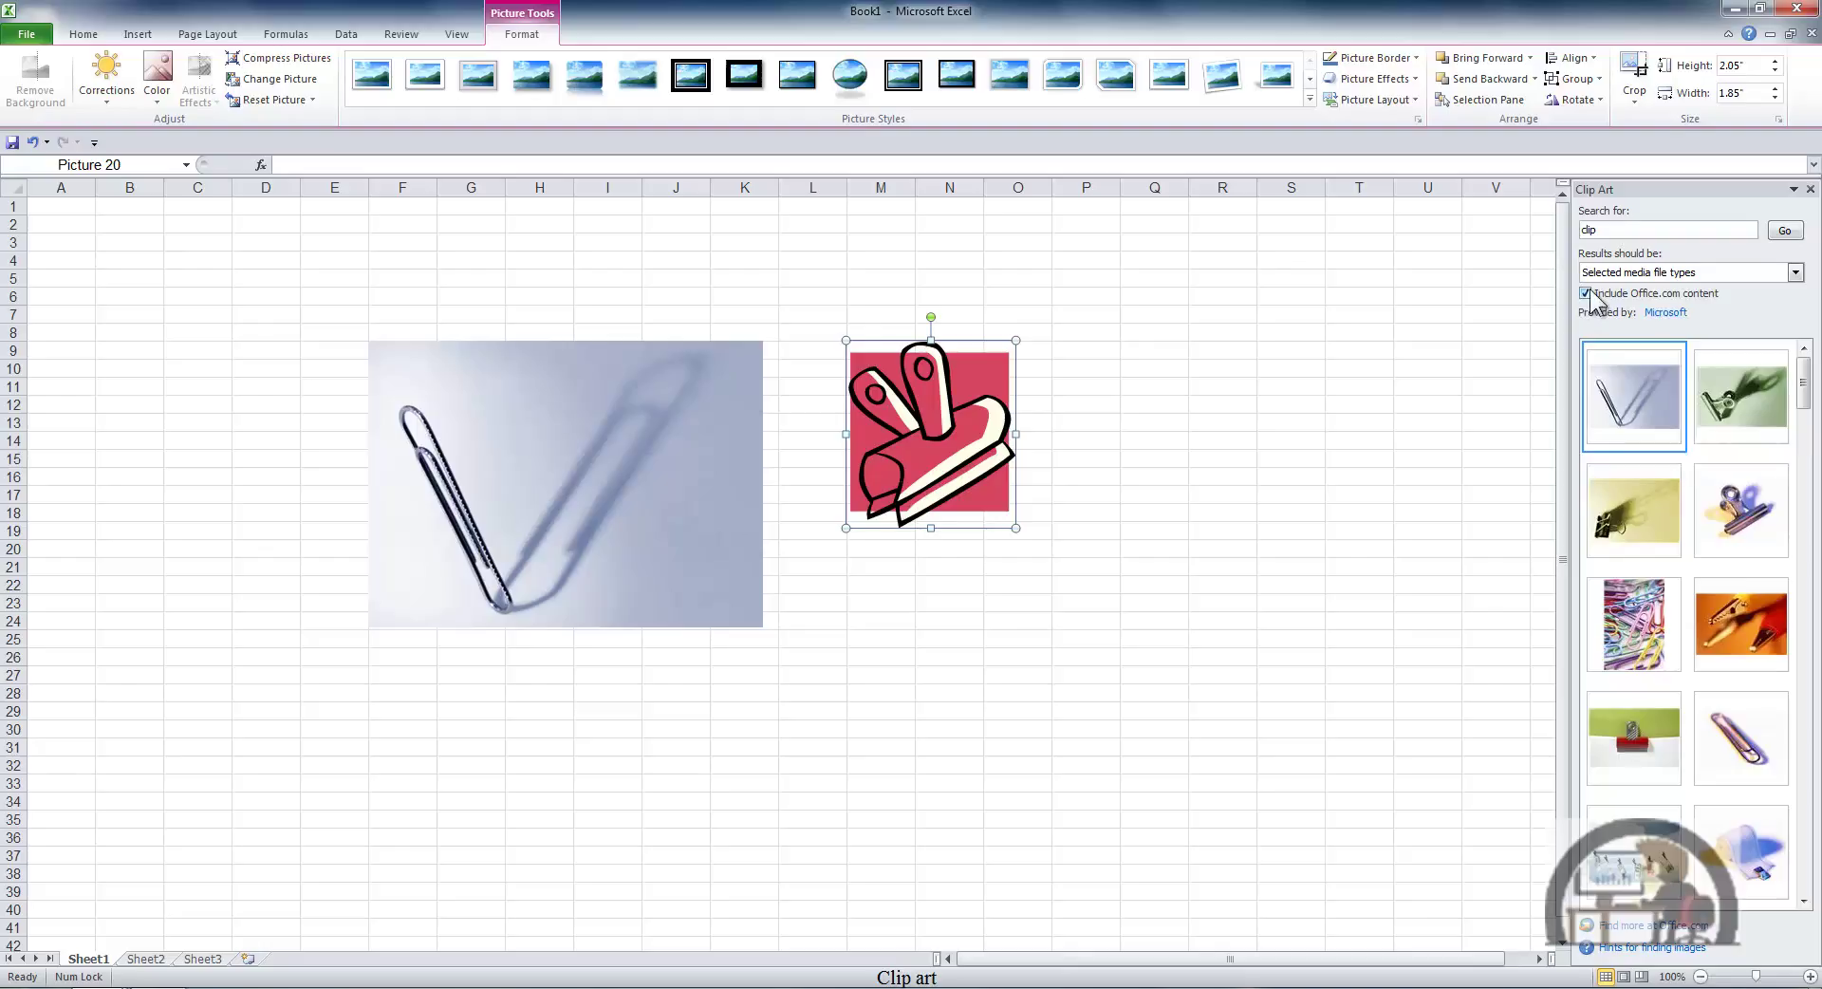
click(1783, 233)
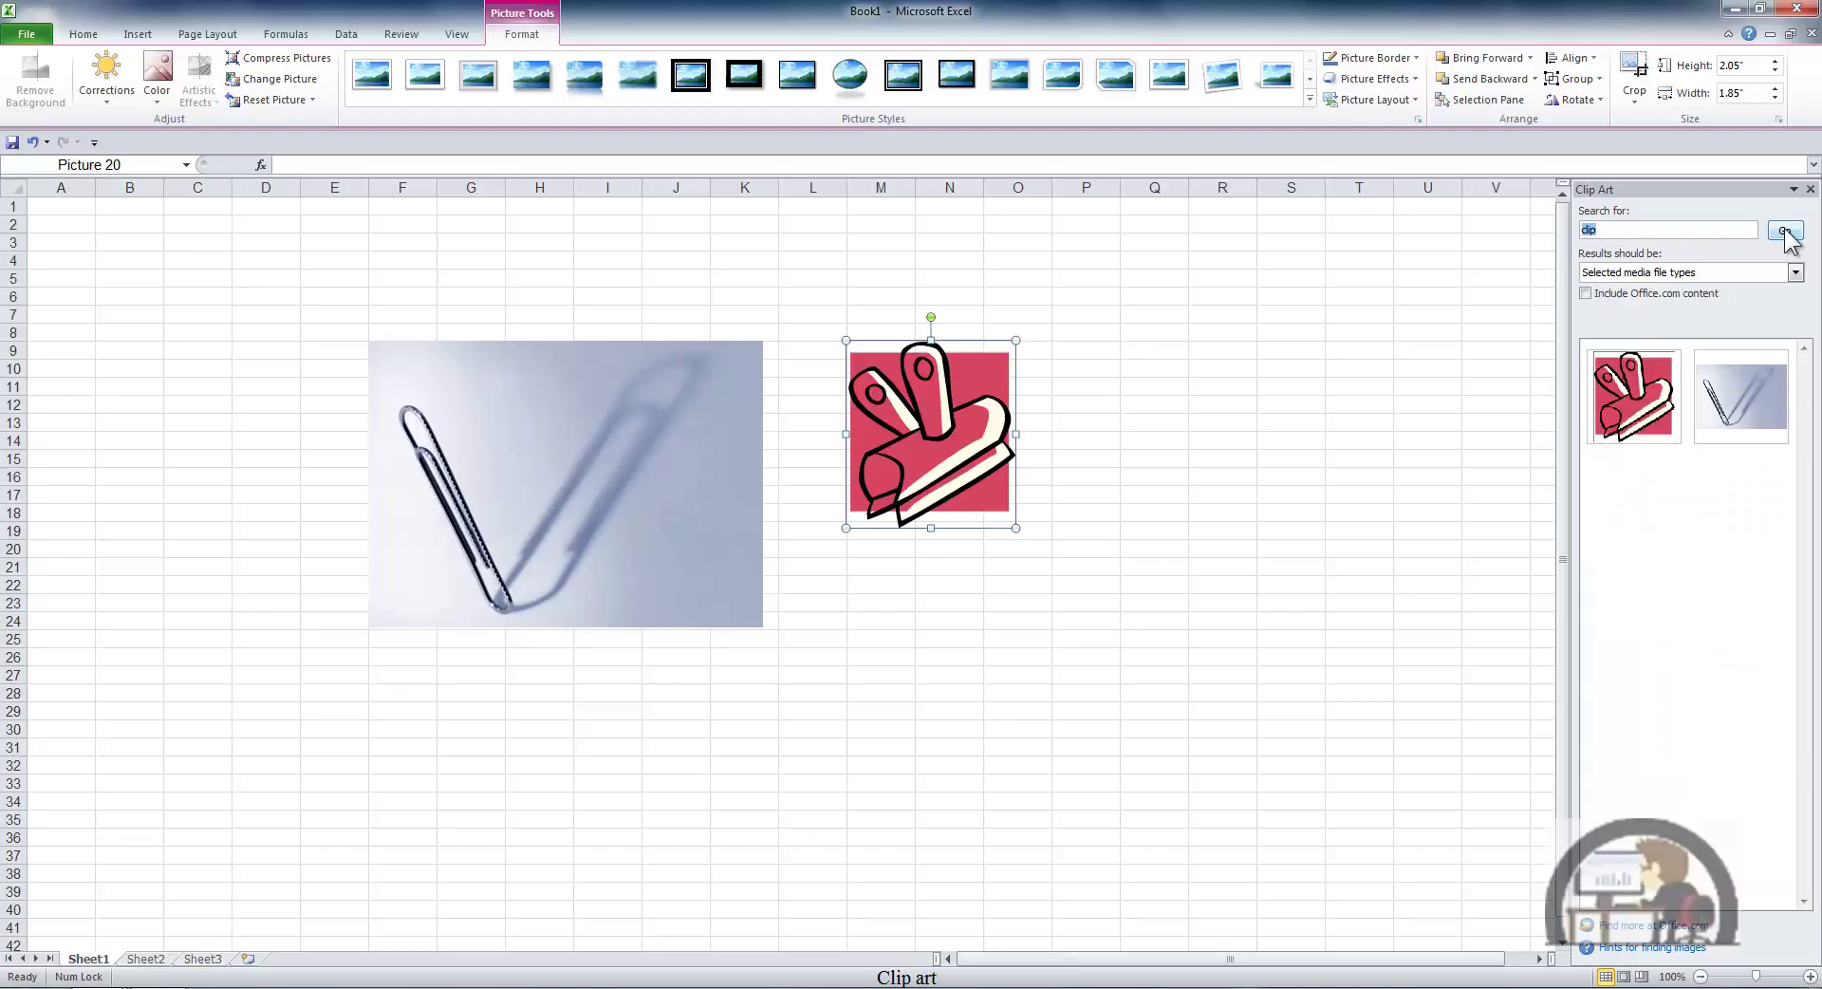
Step: Examine the editable keyword list of the saved red binder clip without changing it
click(1679, 391)
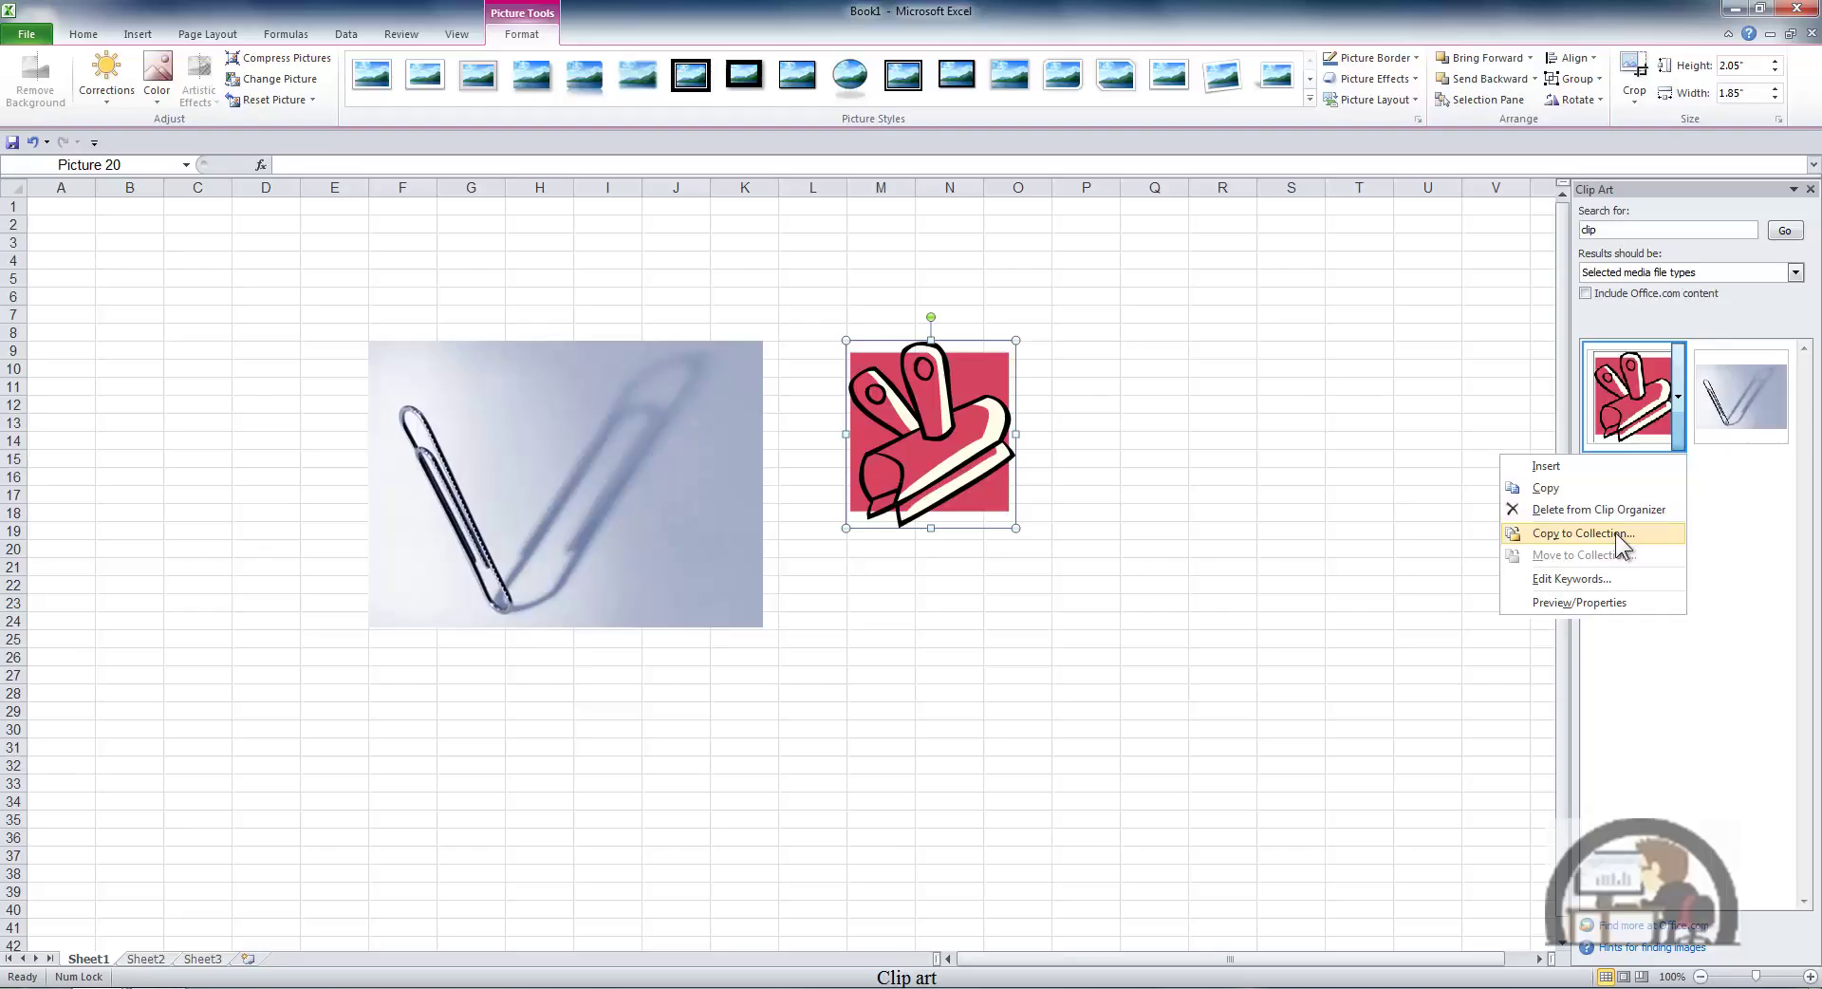
click(1591, 579)
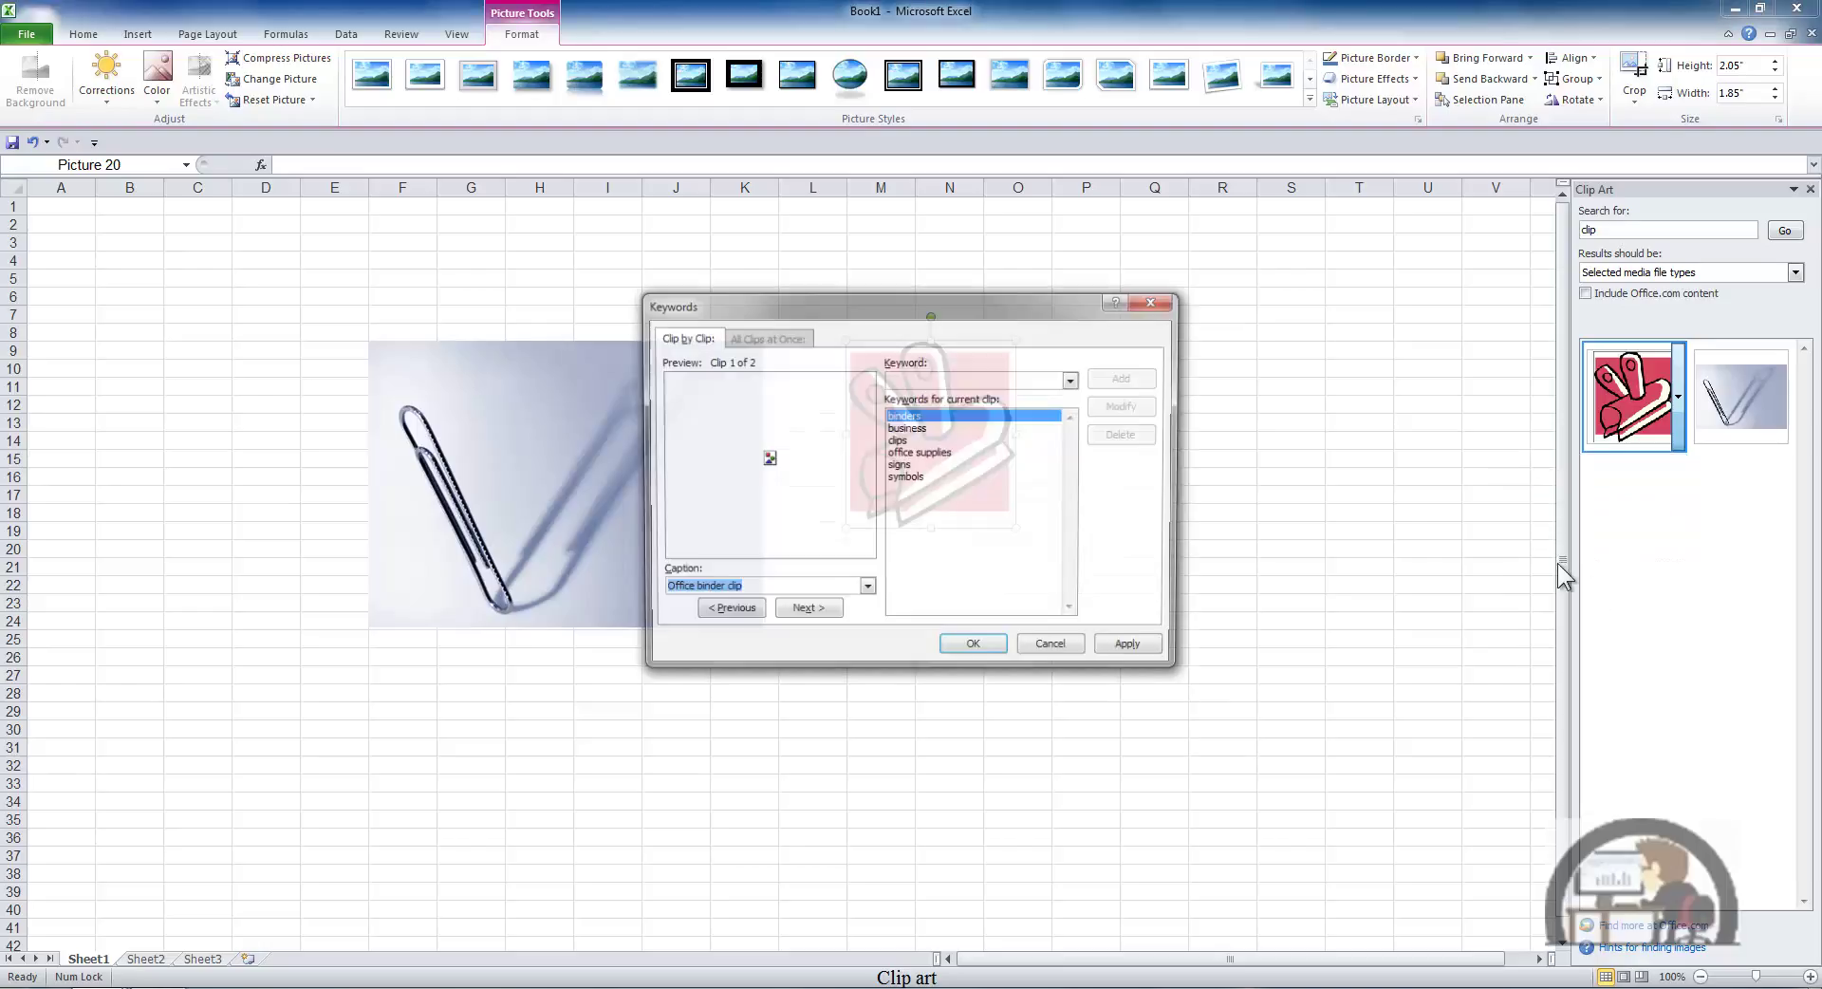
click(966, 377)
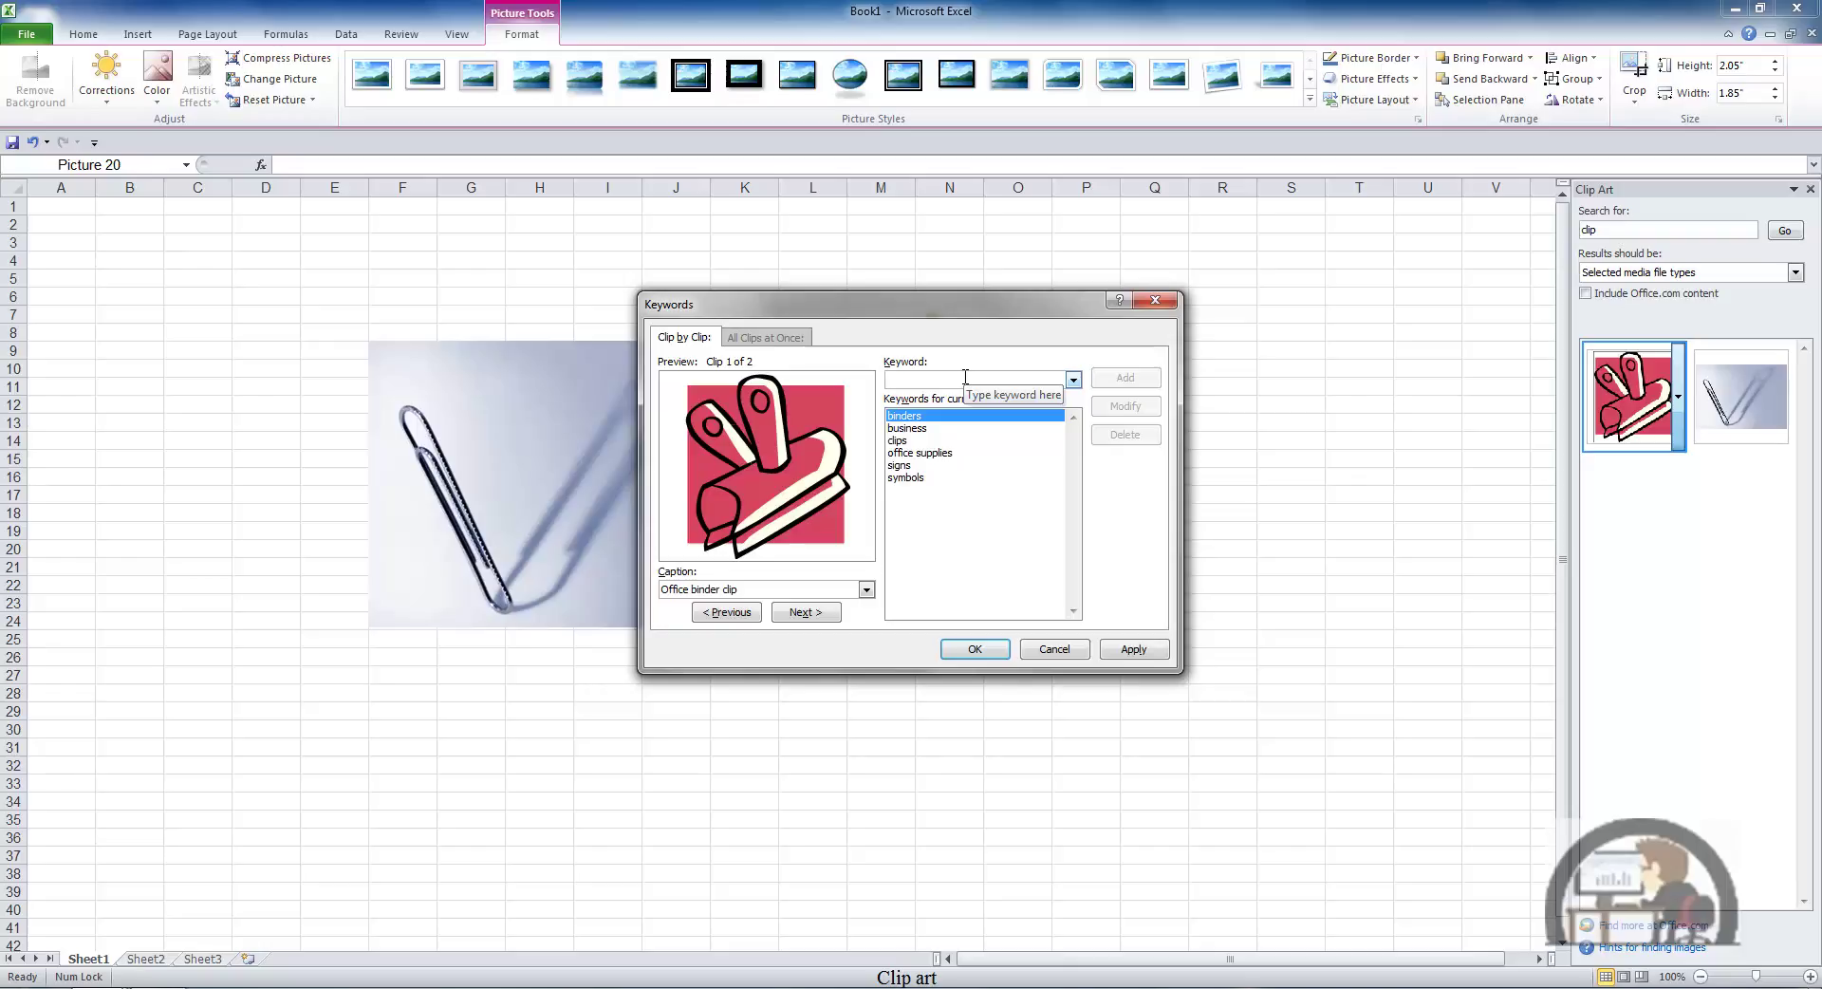
click(1054, 649)
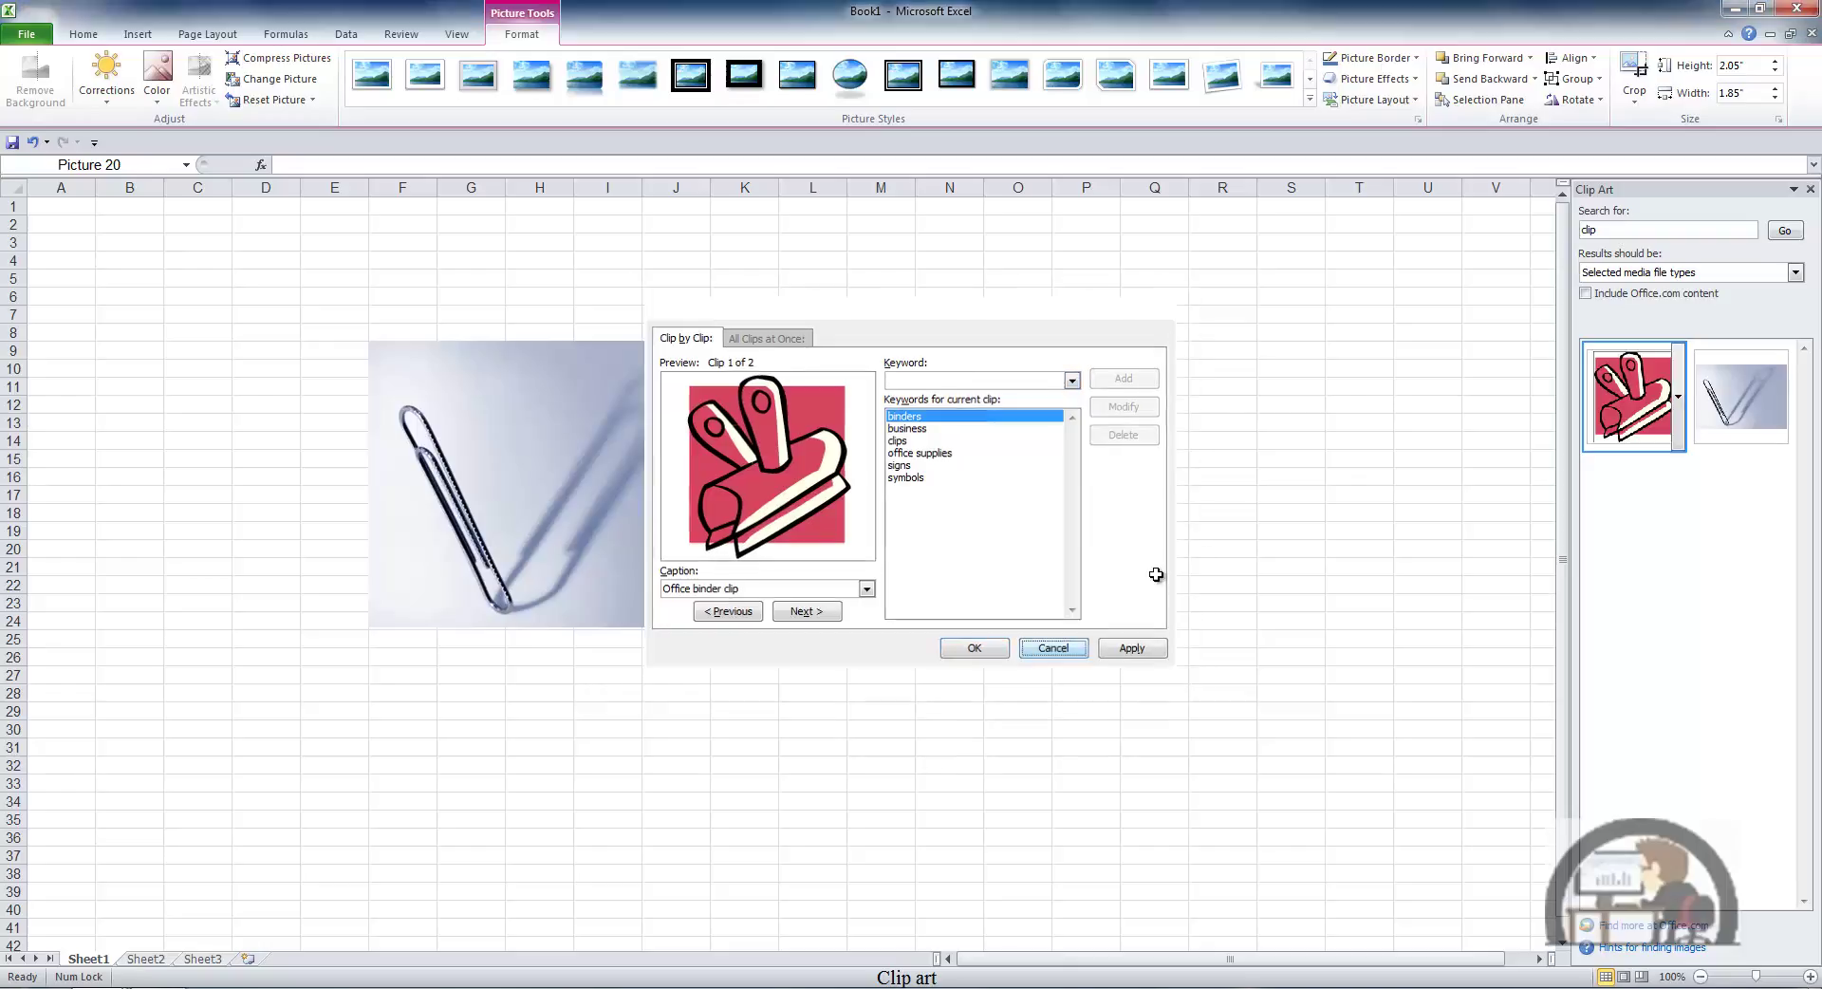
Step: Repeat the "clip" search with Office.com content included
click(1585, 293)
click(1785, 232)
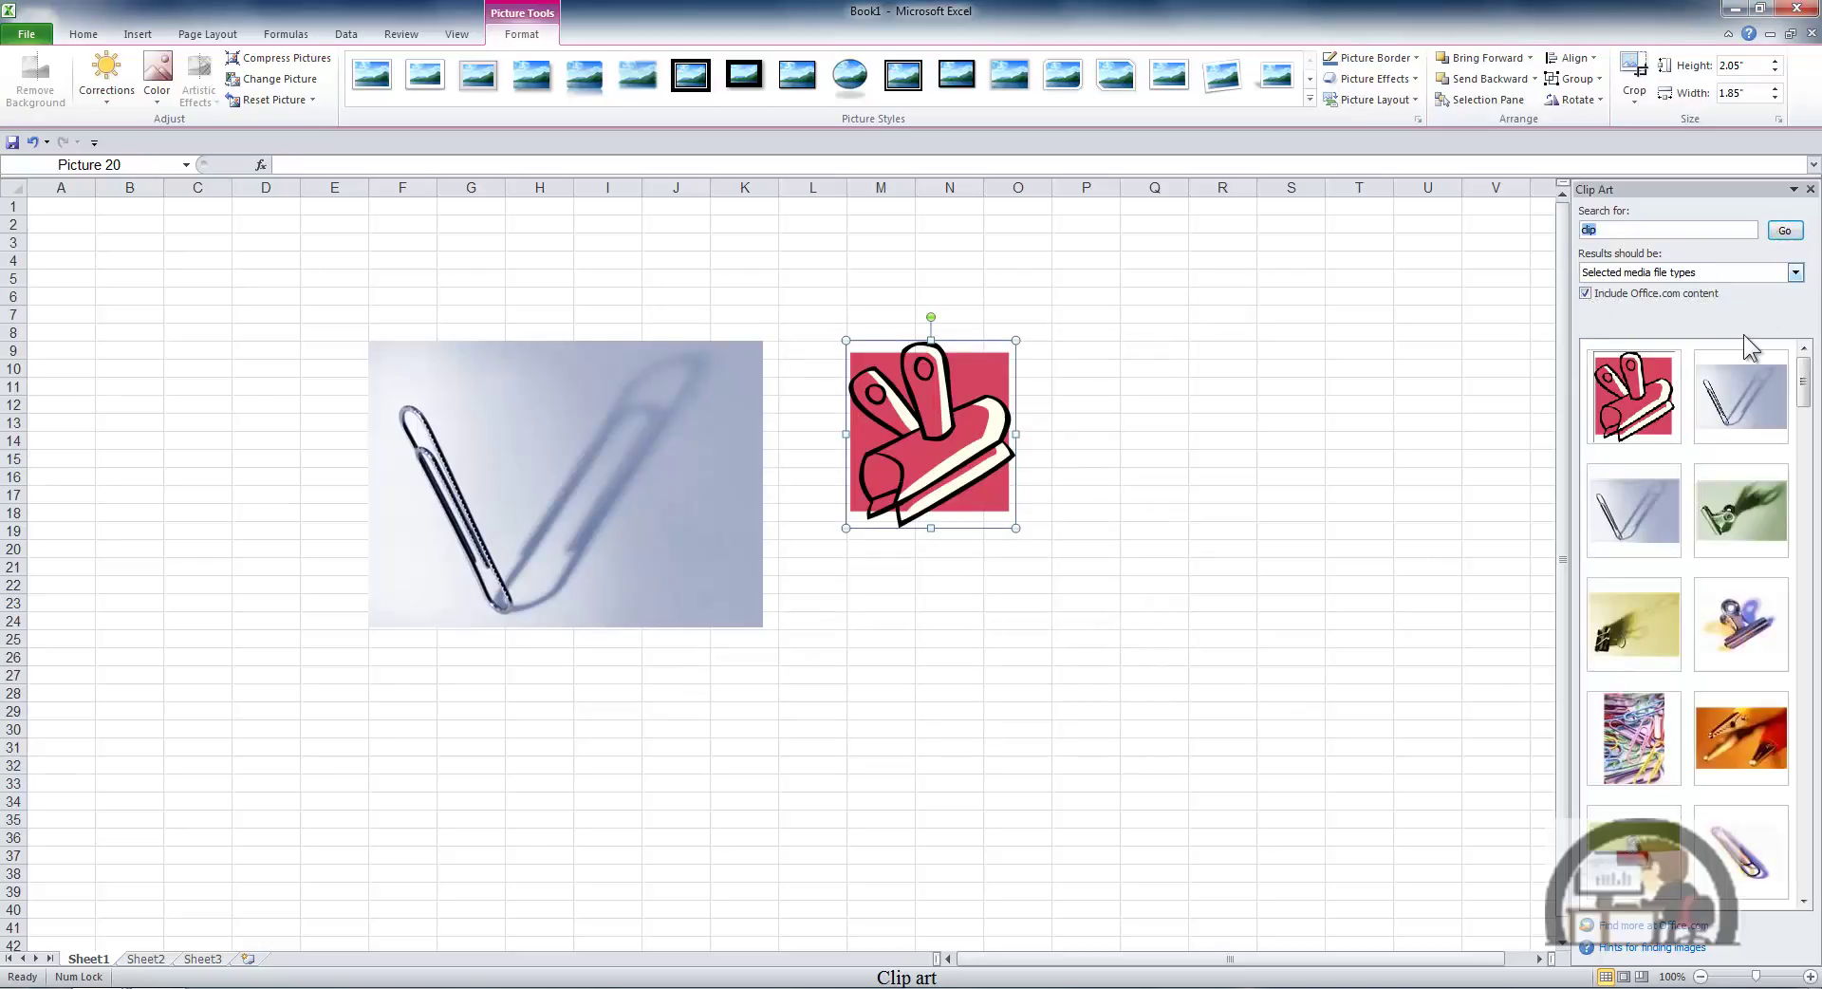
Step: Examine the preview, properties and keywords of the red binder clip and of the paper clip photograph that follows it
click(1678, 396)
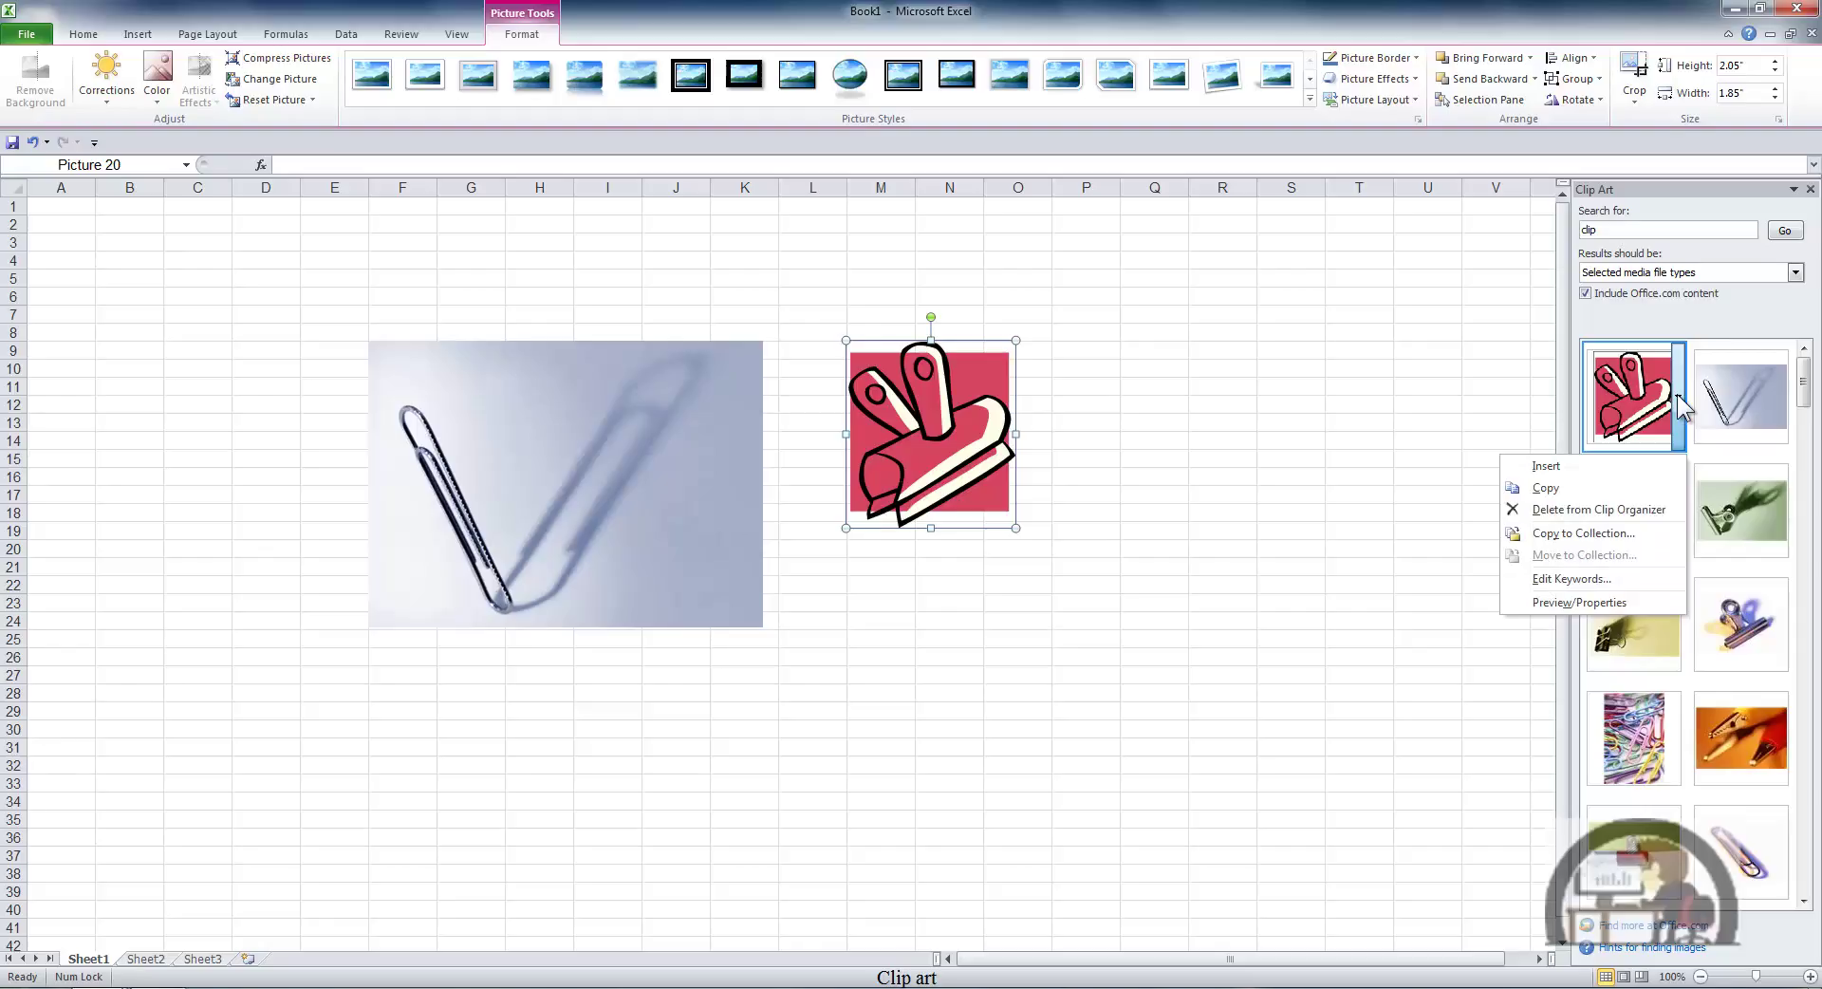
click(1579, 602)
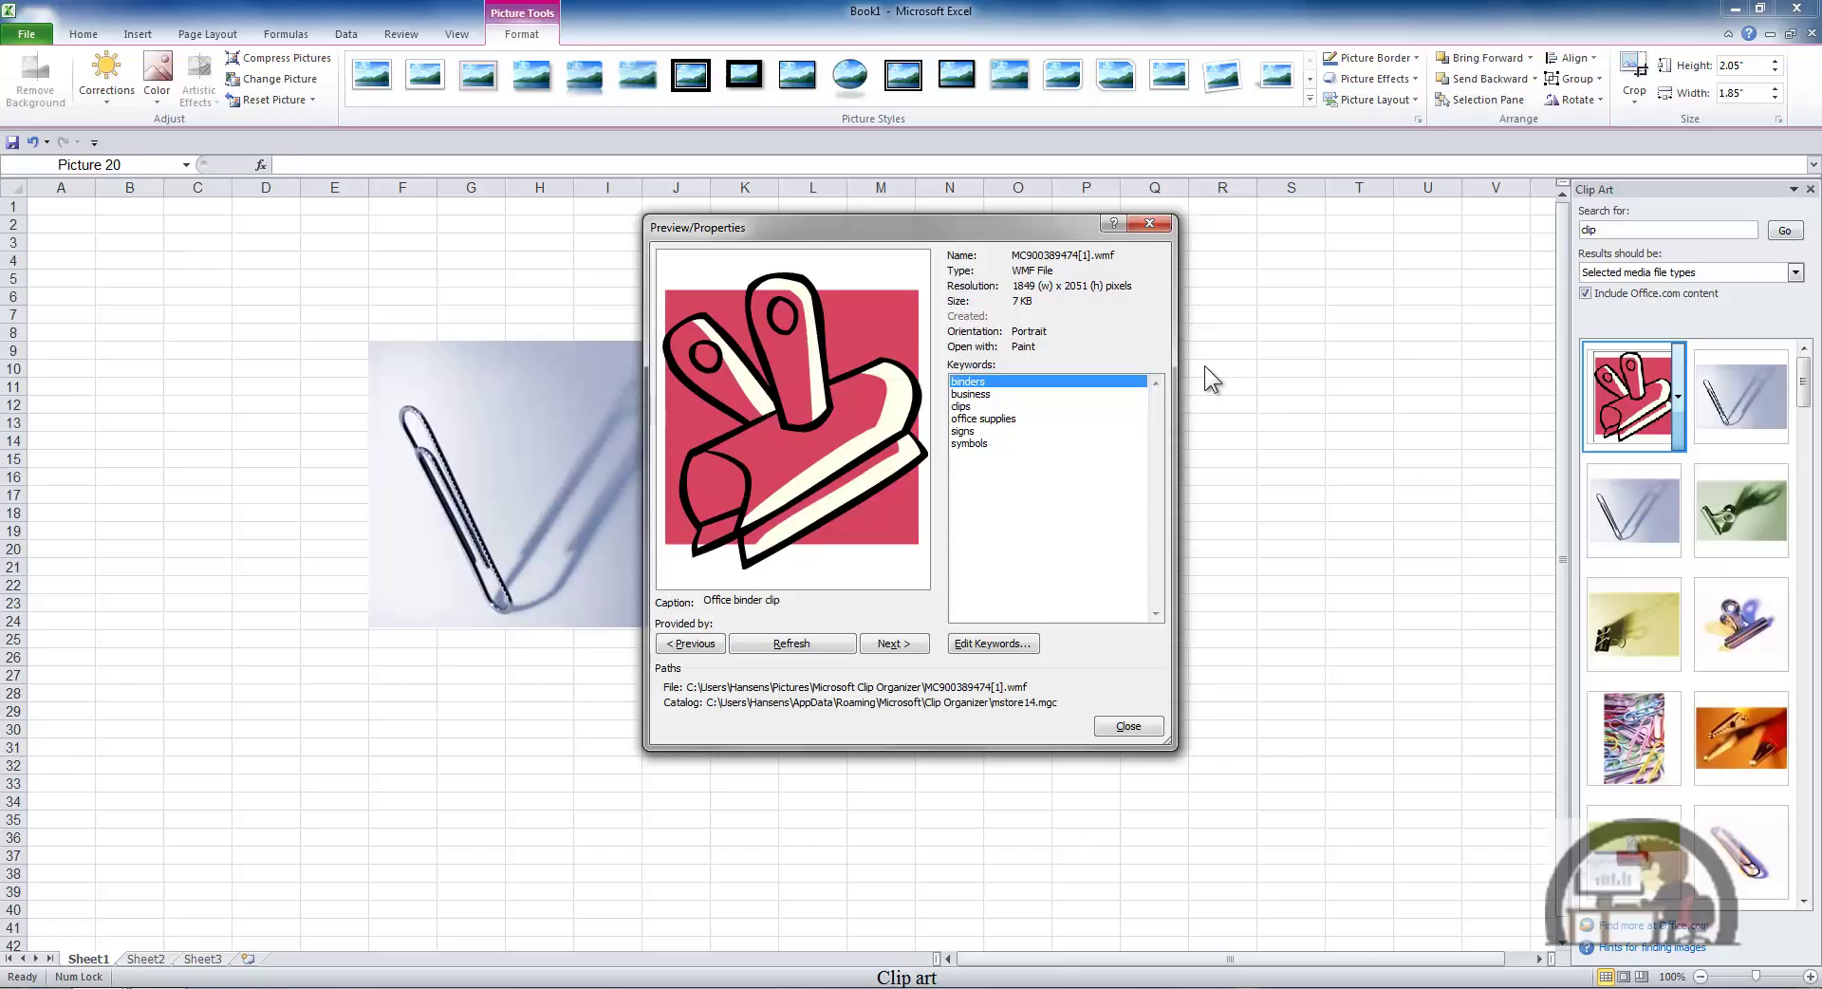
click(1006, 642)
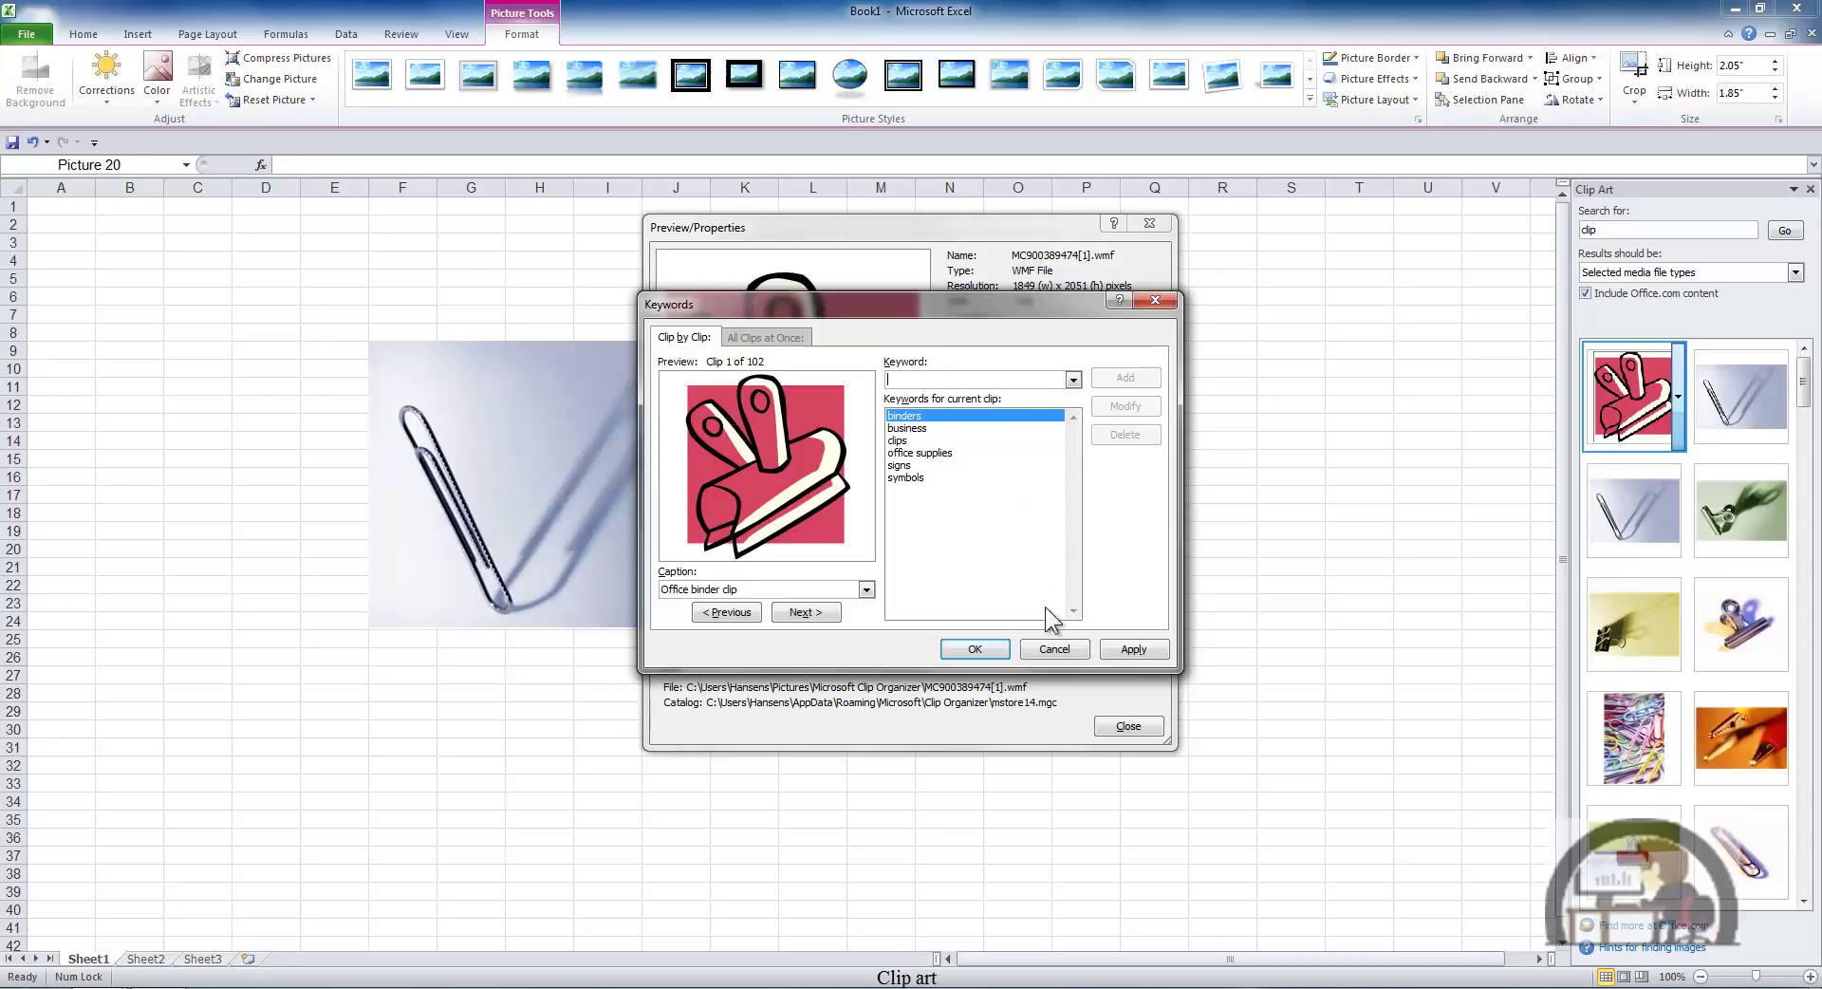
click(1053, 647)
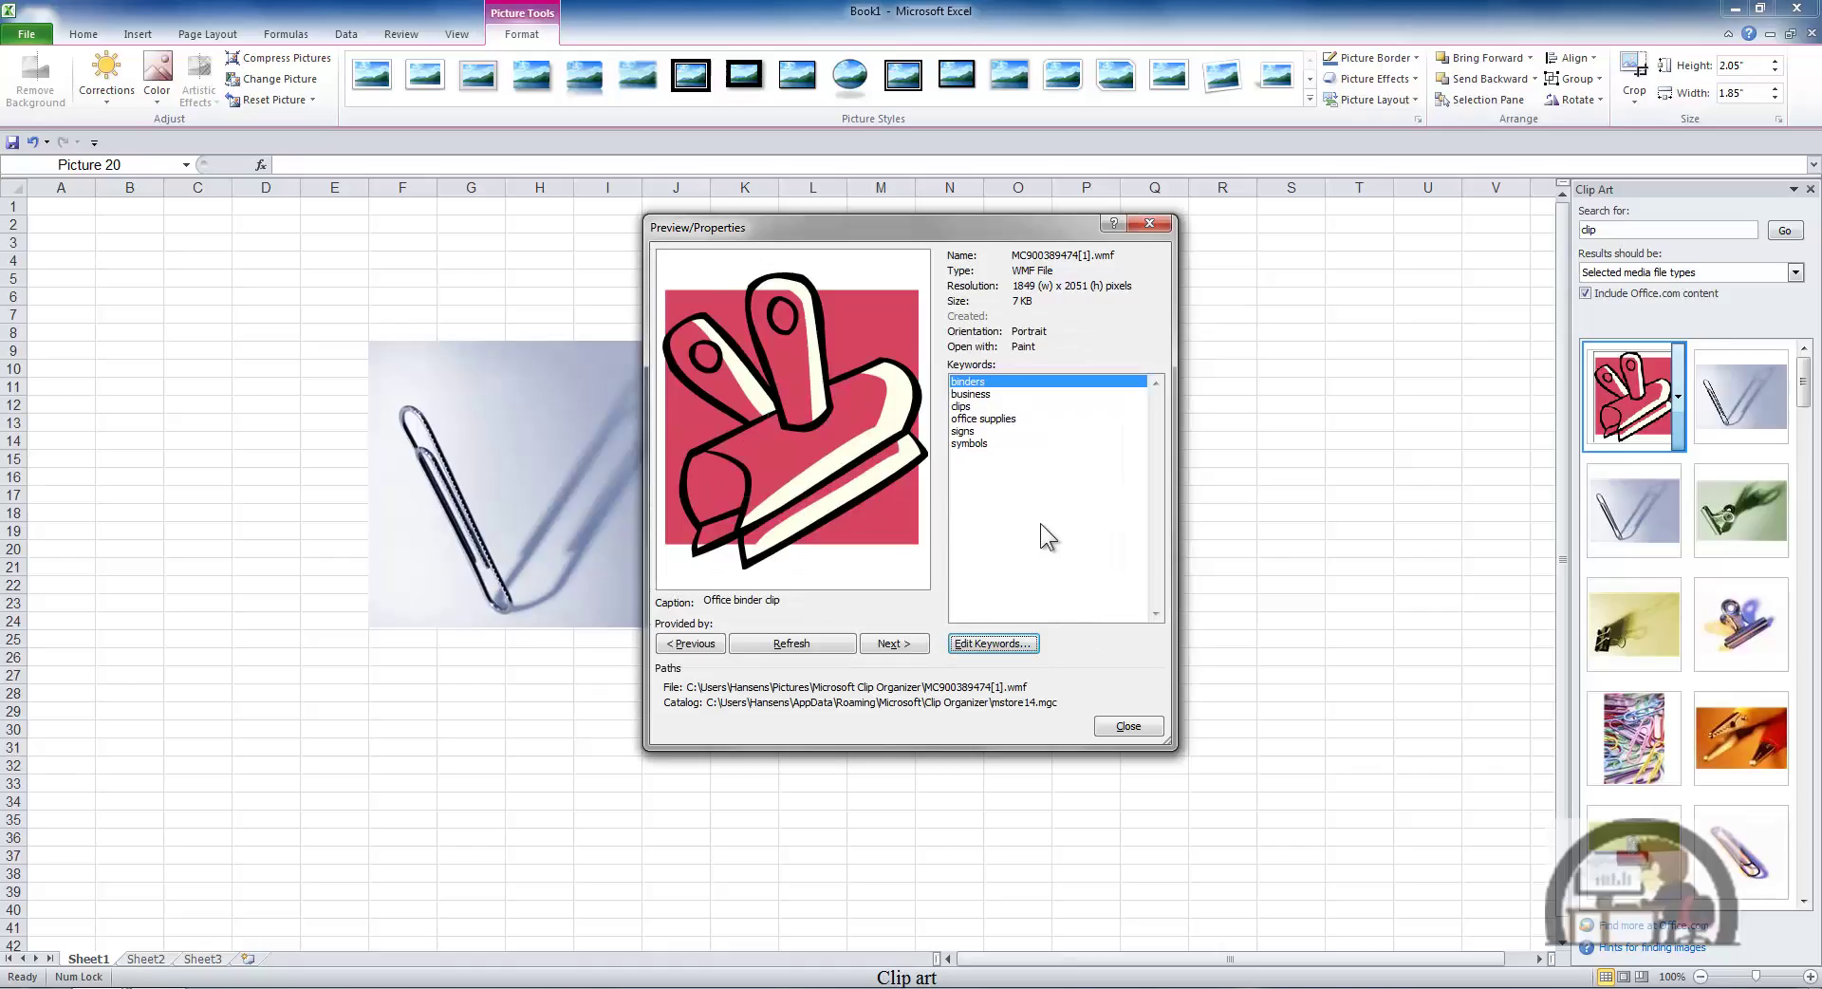
click(908, 643)
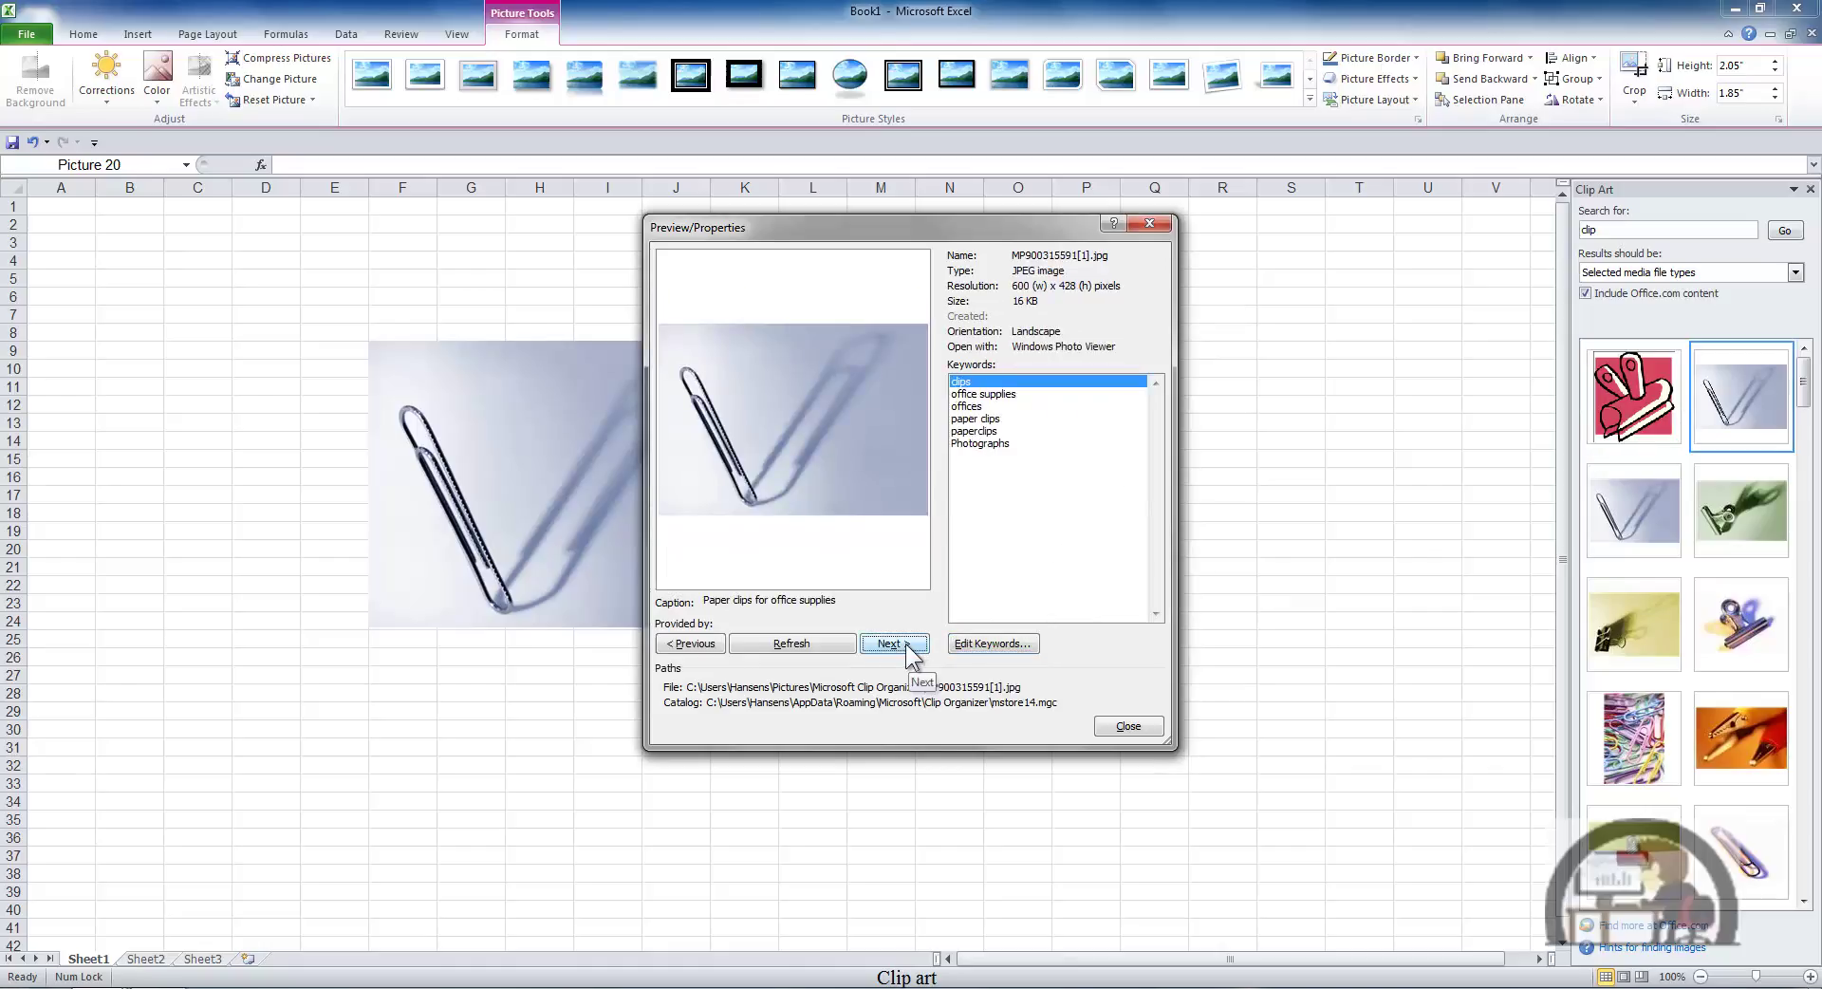
click(1133, 726)
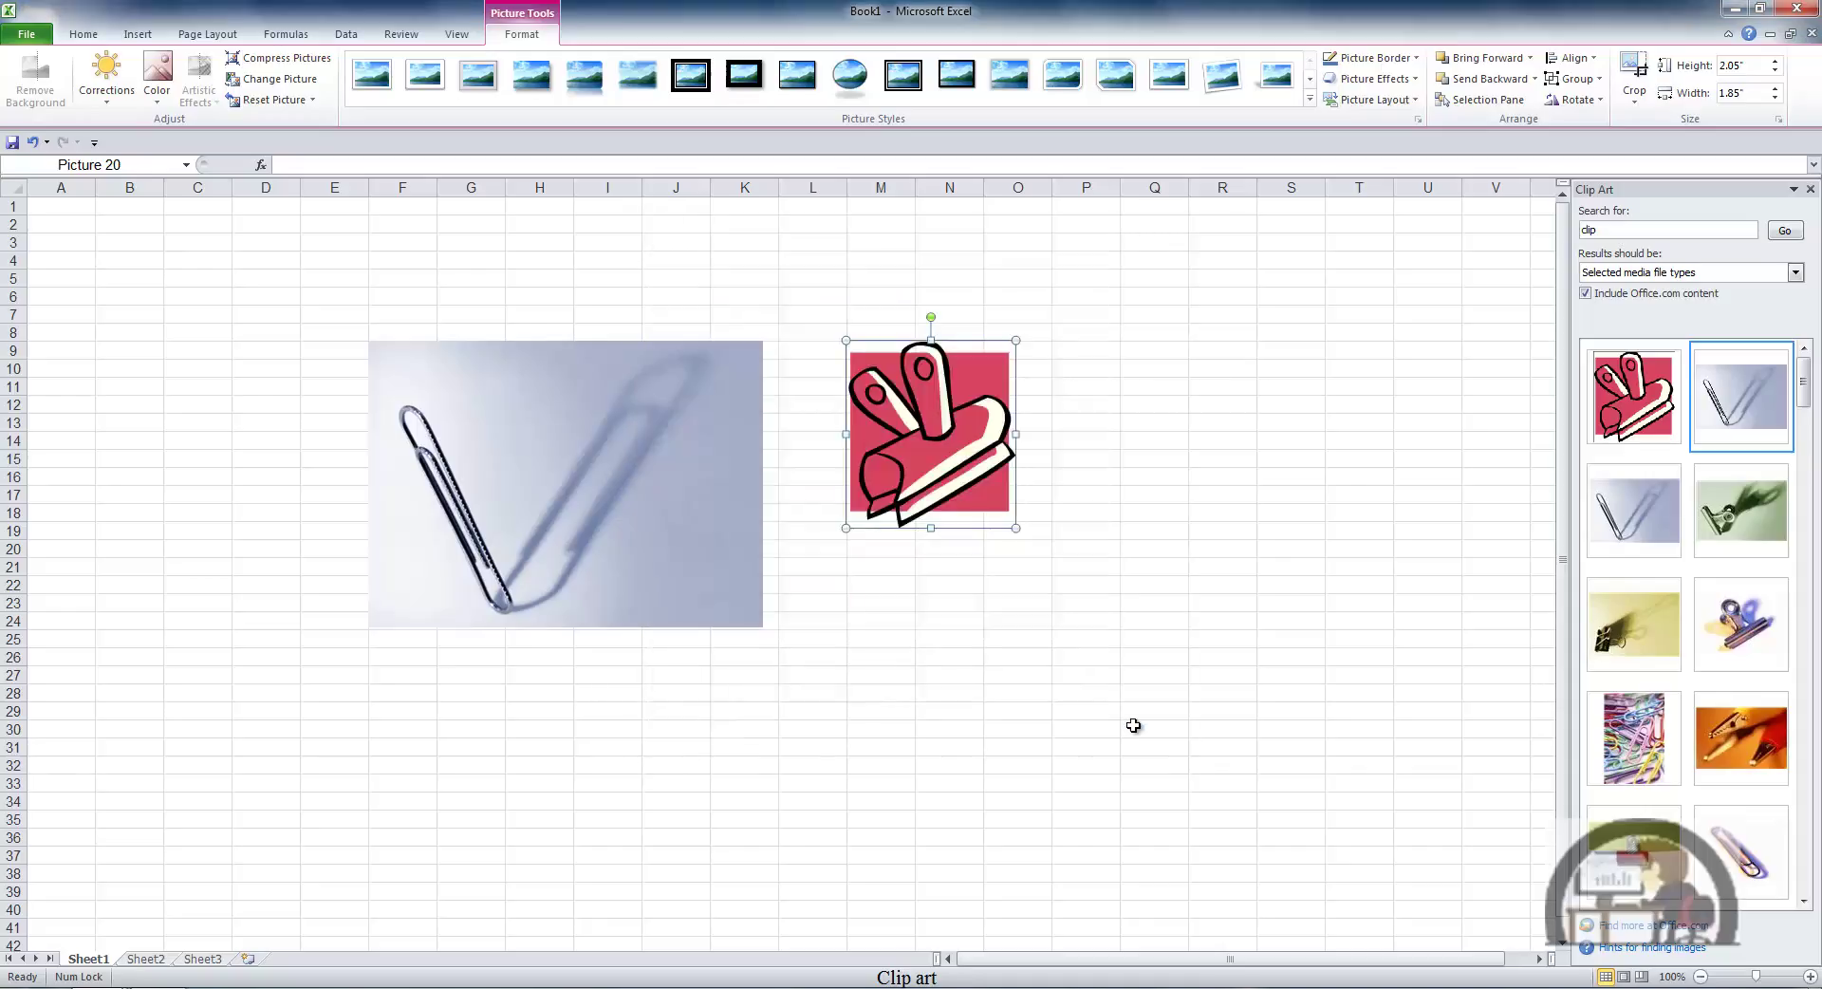
Step: Read the help hints for finding images, including the search tips and the media file types that can be added
click(1675, 947)
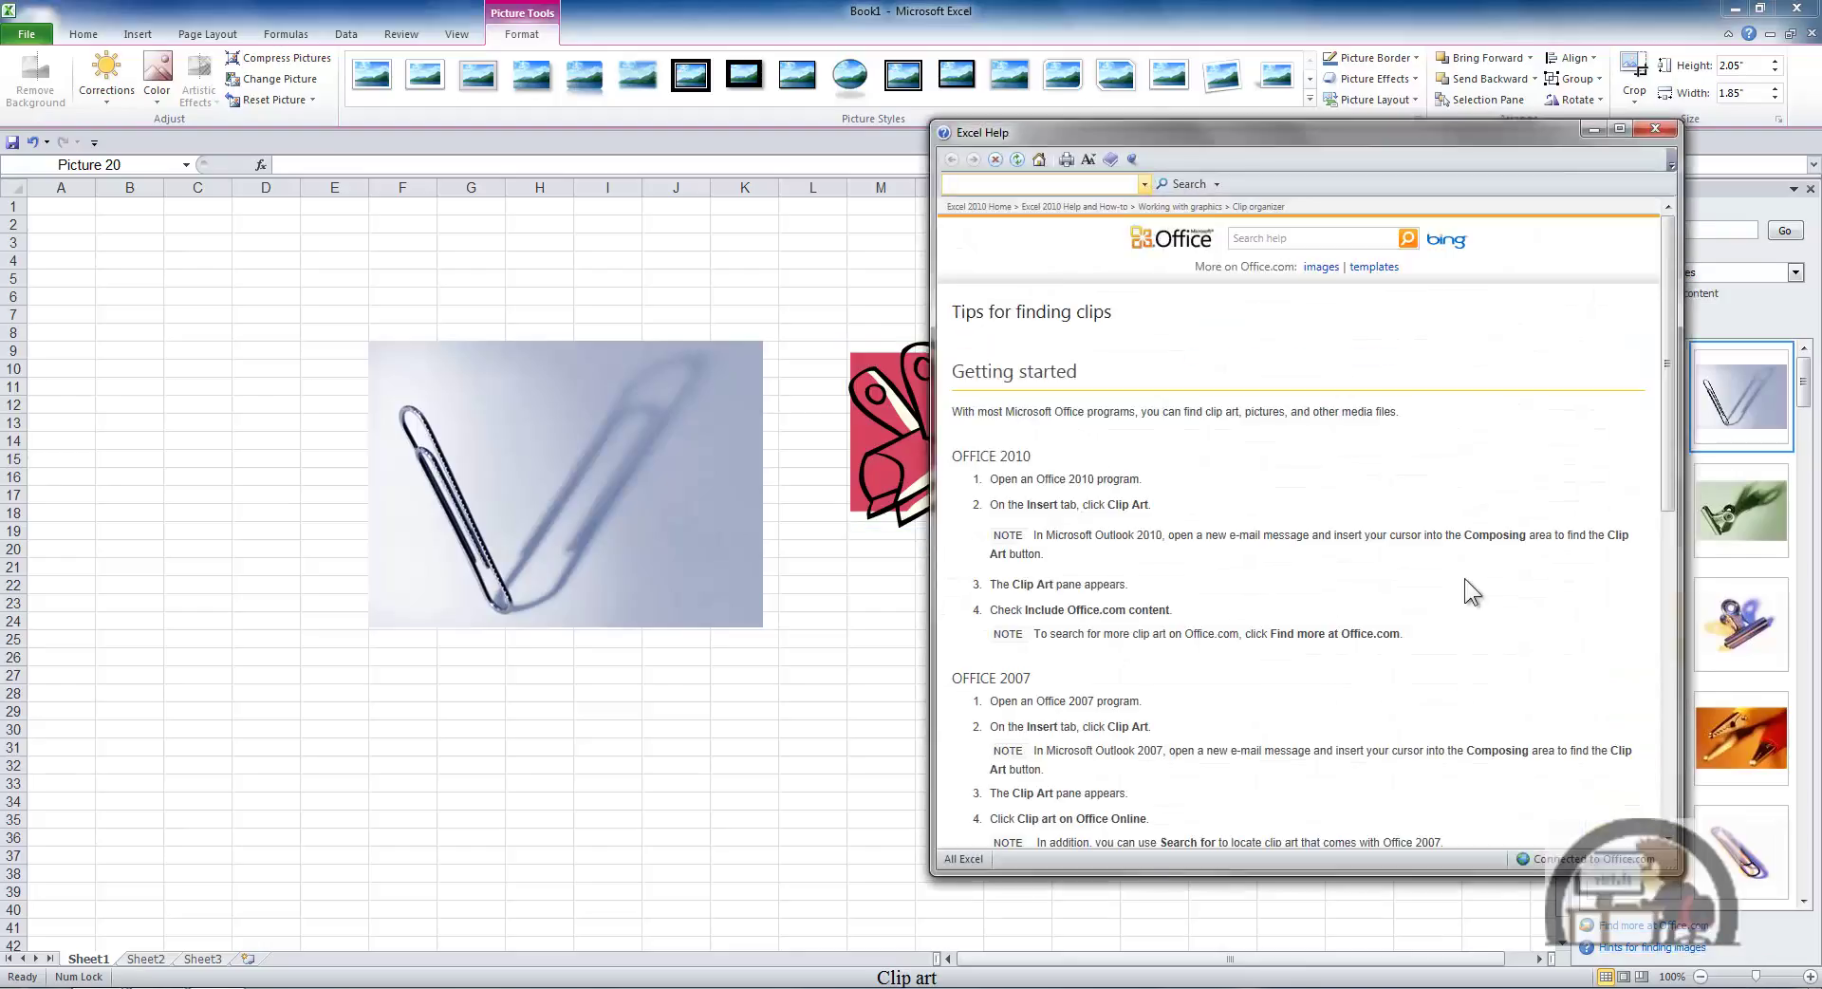
drag(1665, 360, 1698, 555)
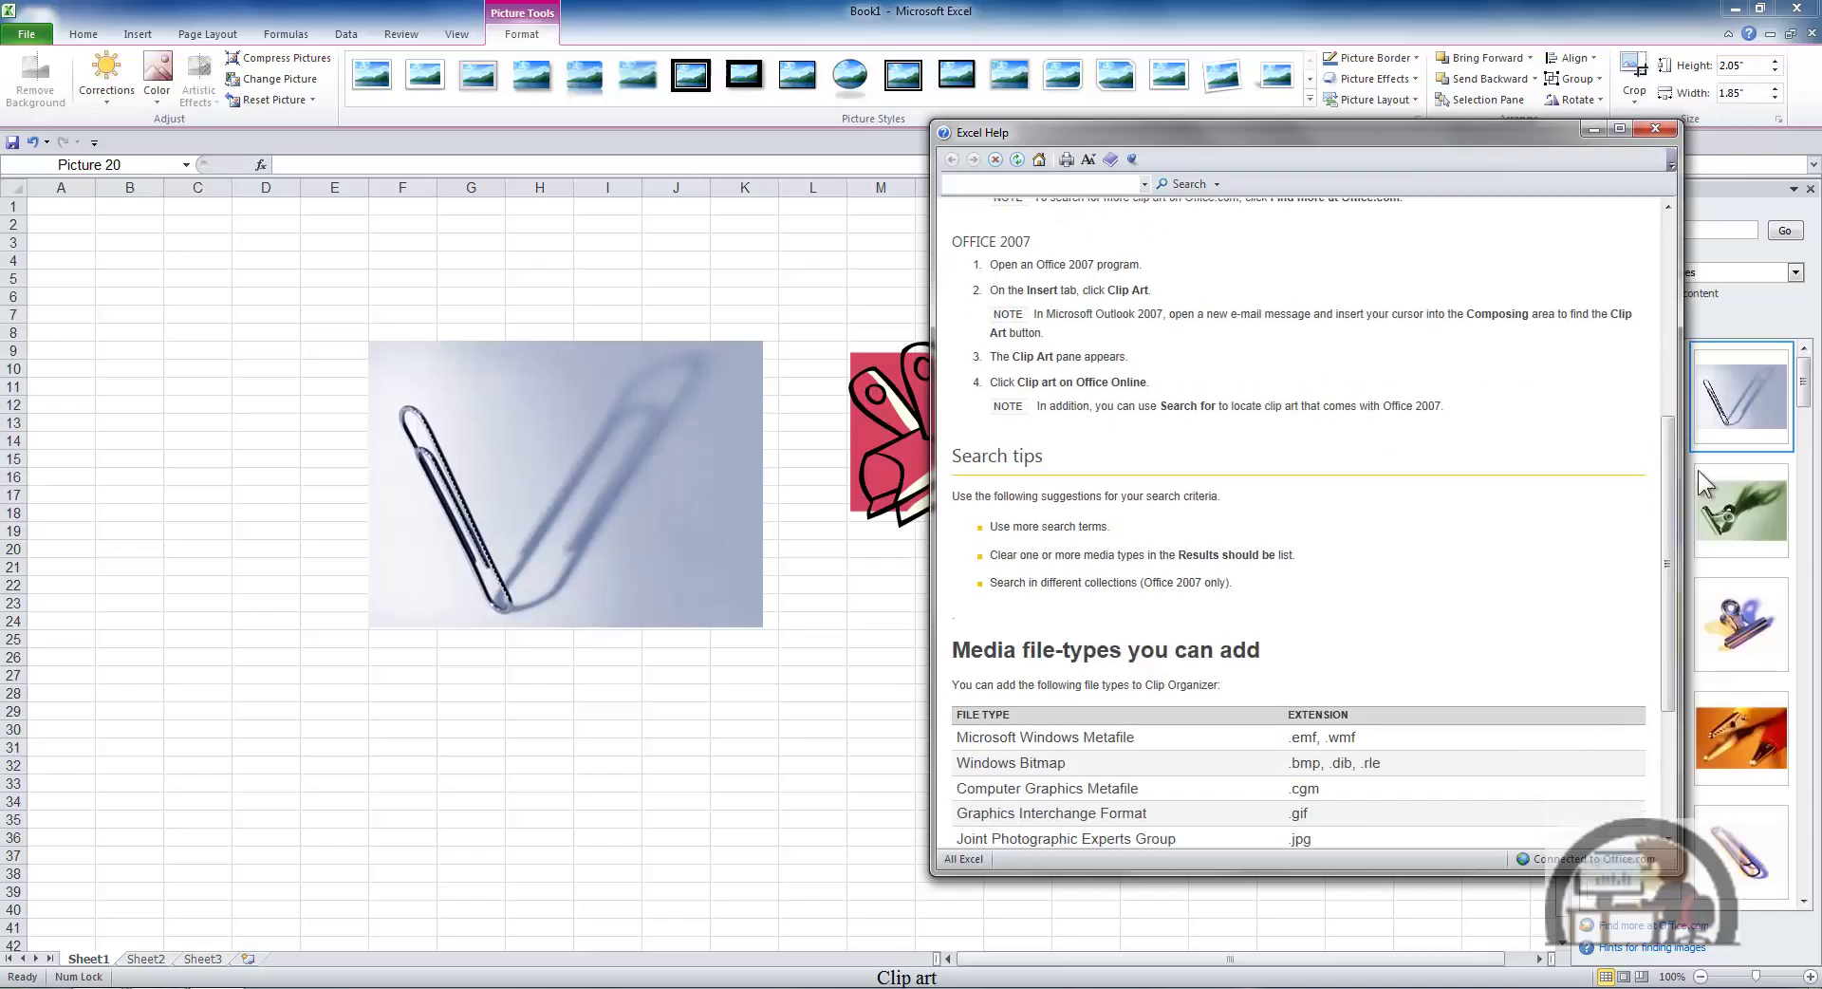
click(1655, 128)
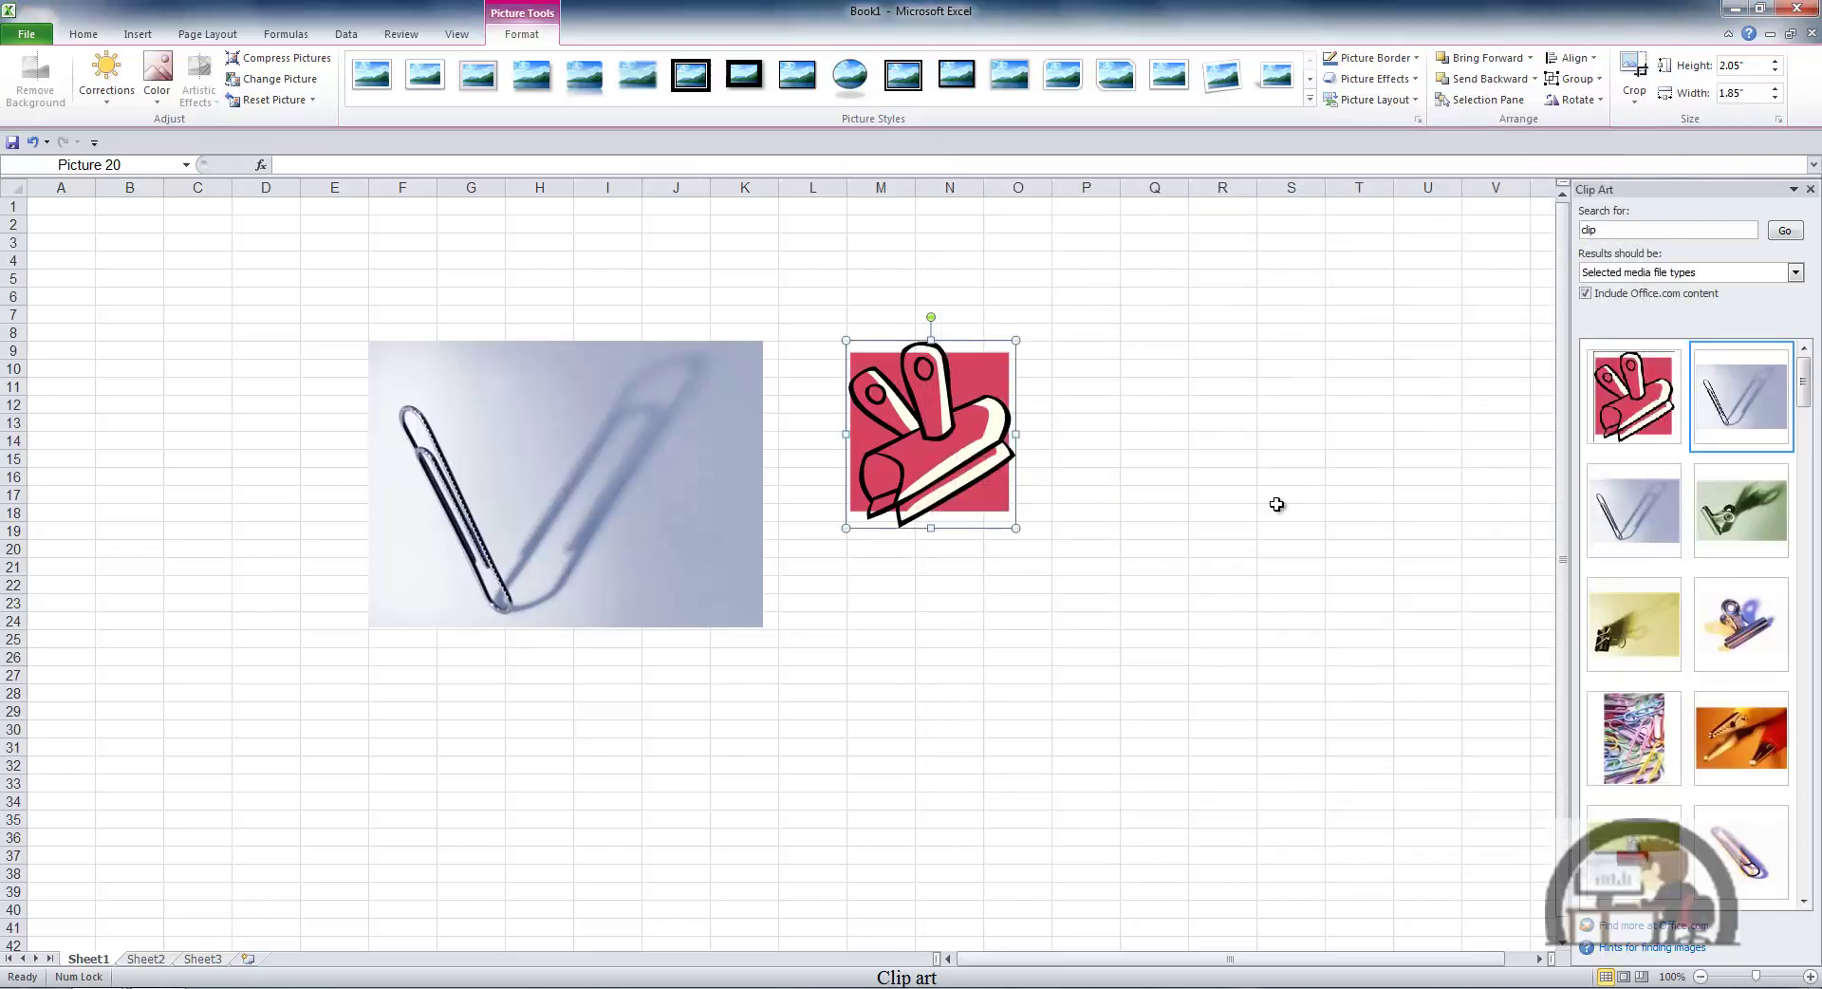
Step: Close the Clip Art pane and enlarge the paper clip photograph to about 6.01" high and 6.34" wide
click(1810, 188)
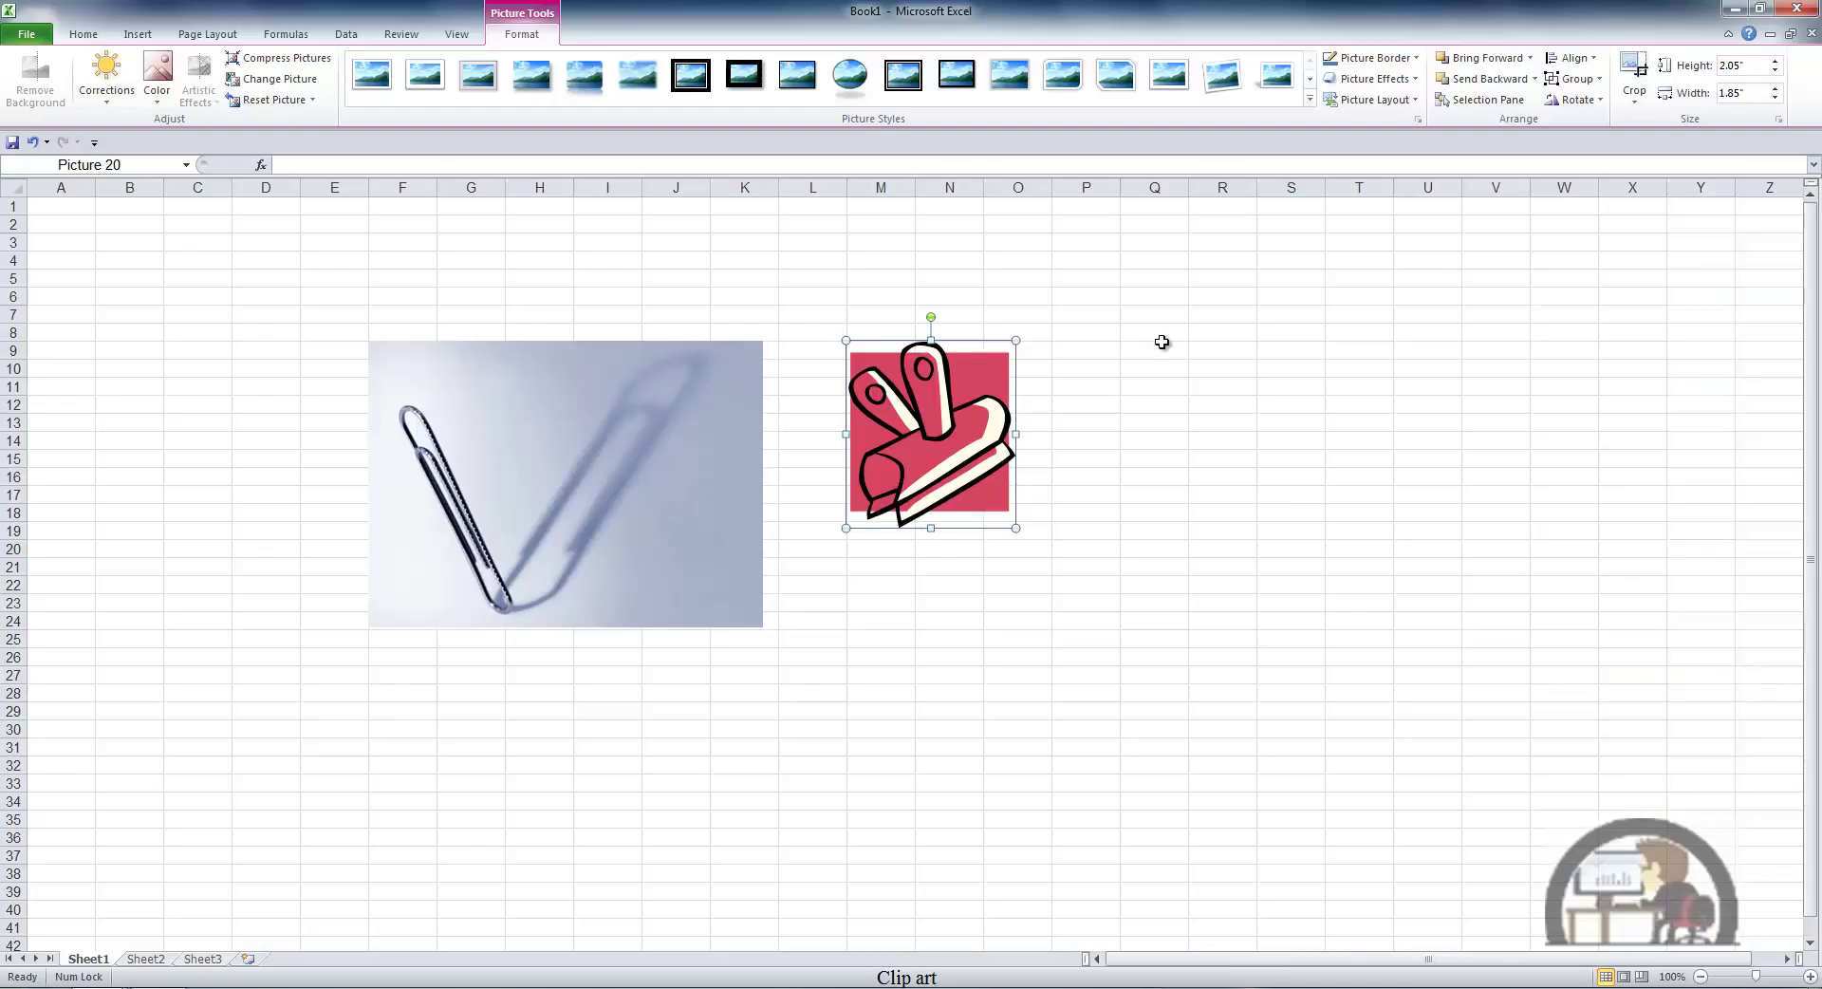
click(618, 462)
click(953, 429)
click(599, 458)
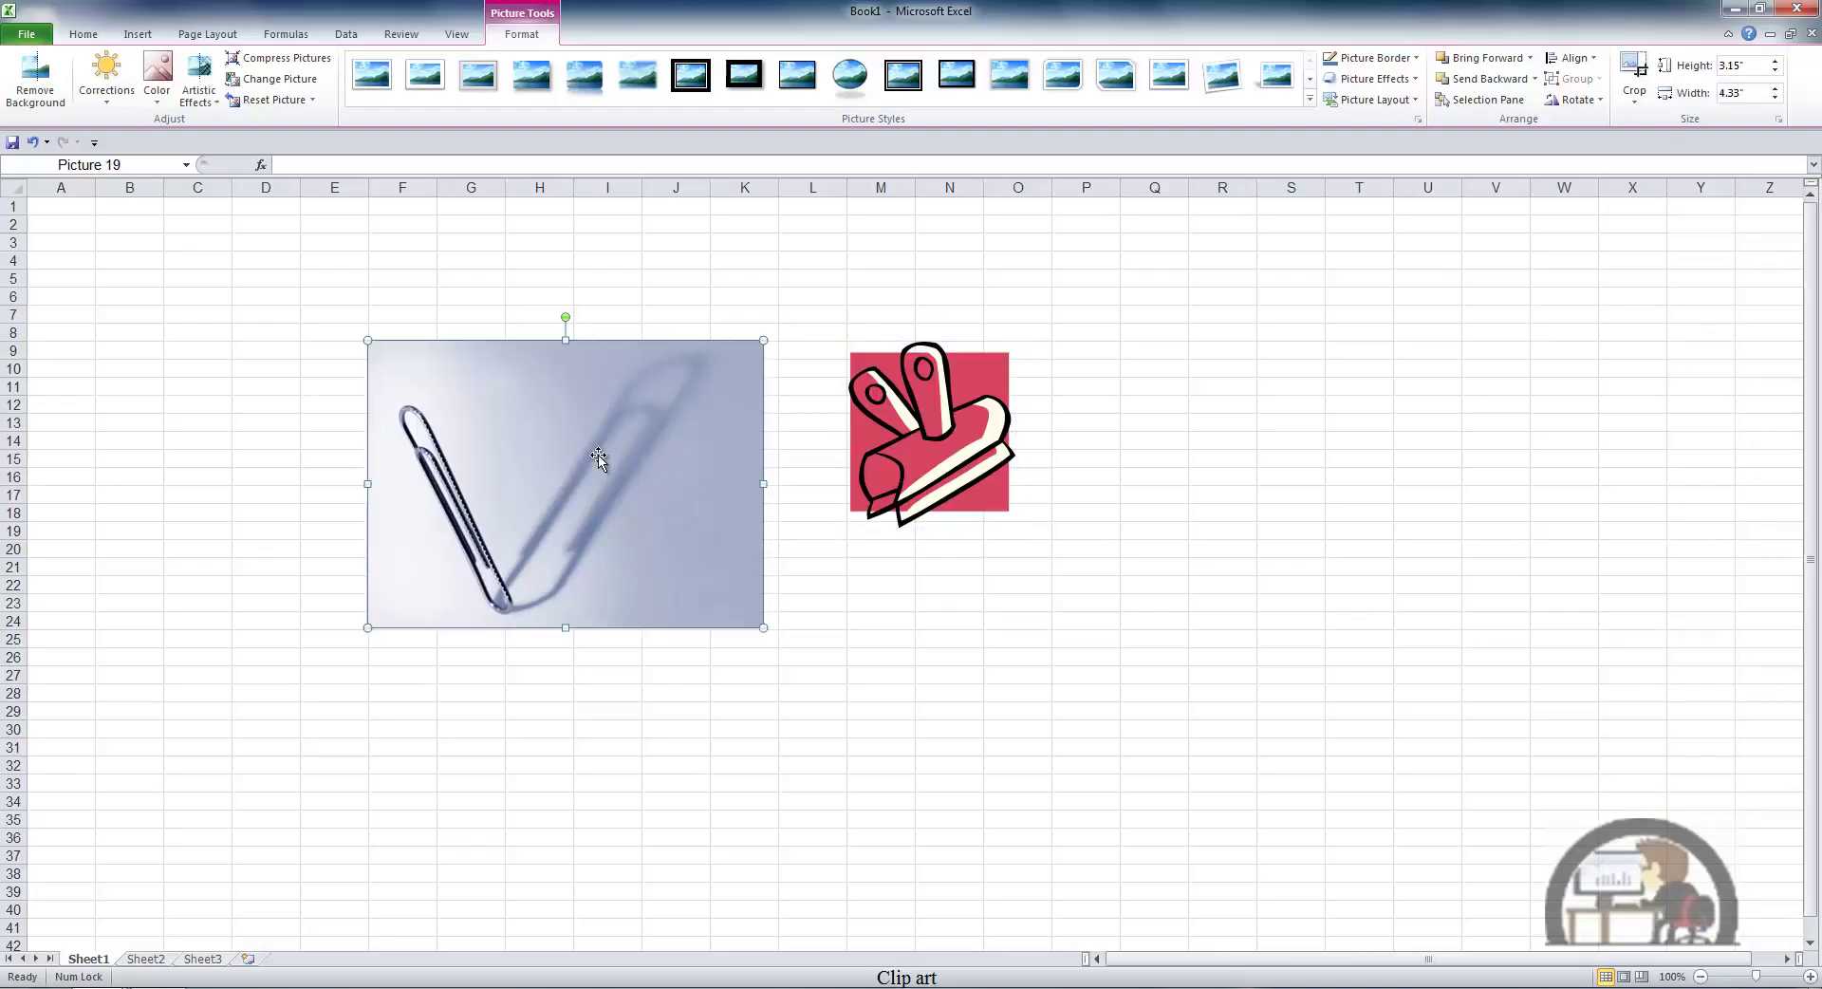
mouse_move(566, 317)
mouse_down()
mouse_move(379, 365)
mouse_move(427, 338)
mouse_move(567, 317)
mouse_up()
drag(369, 628, 269, 756)
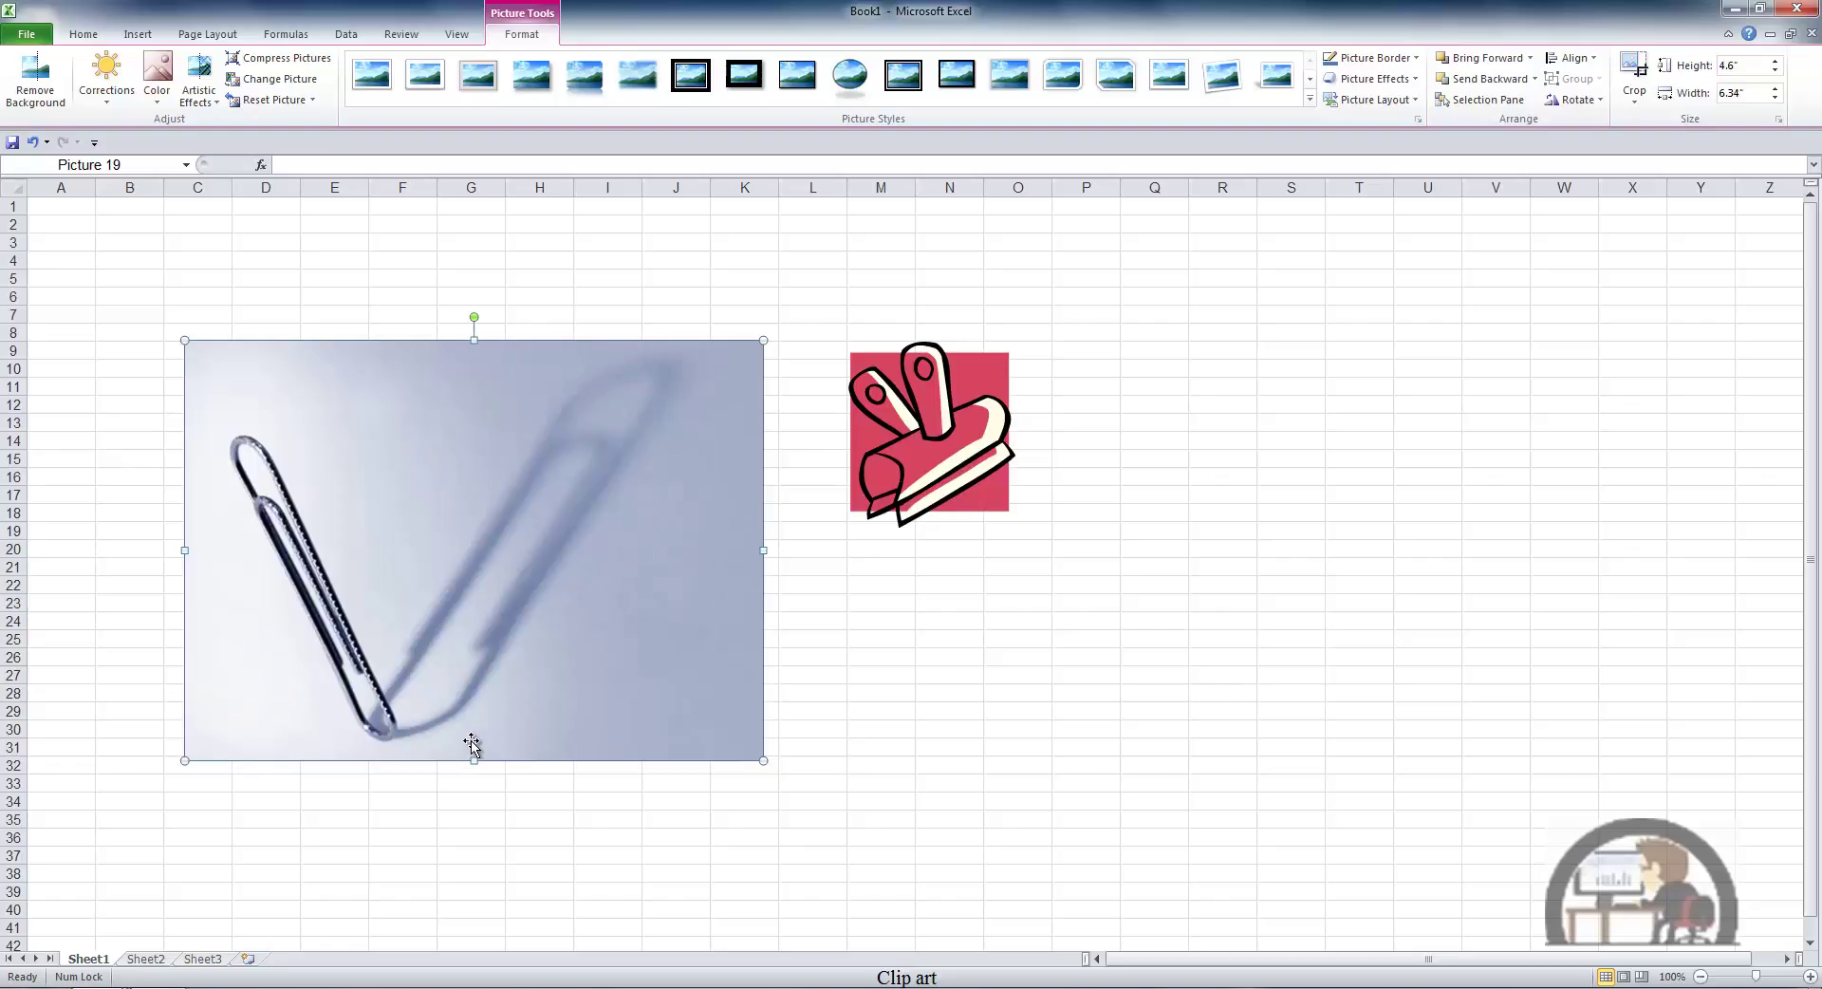
drag(473, 760, 473, 889)
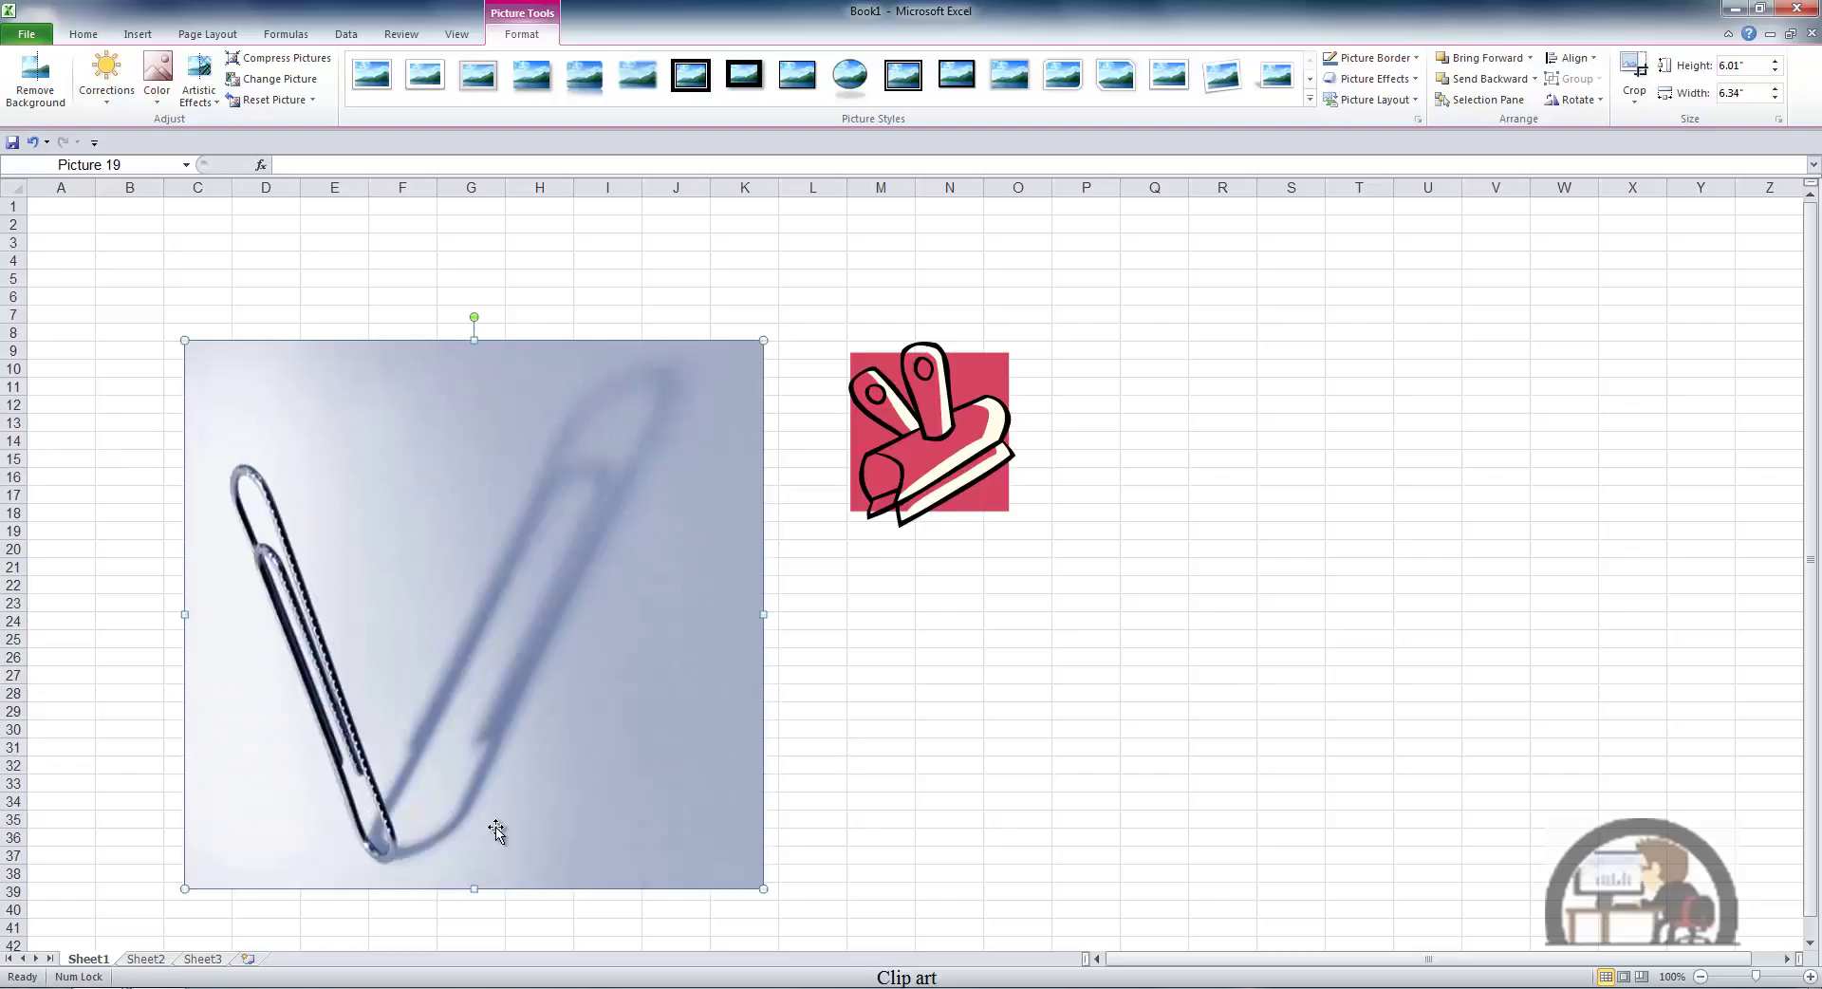
Step: Move the paper clip photograph to columns P through X and the red binder clip to columns E through G
drag(617, 459, 1519, 381)
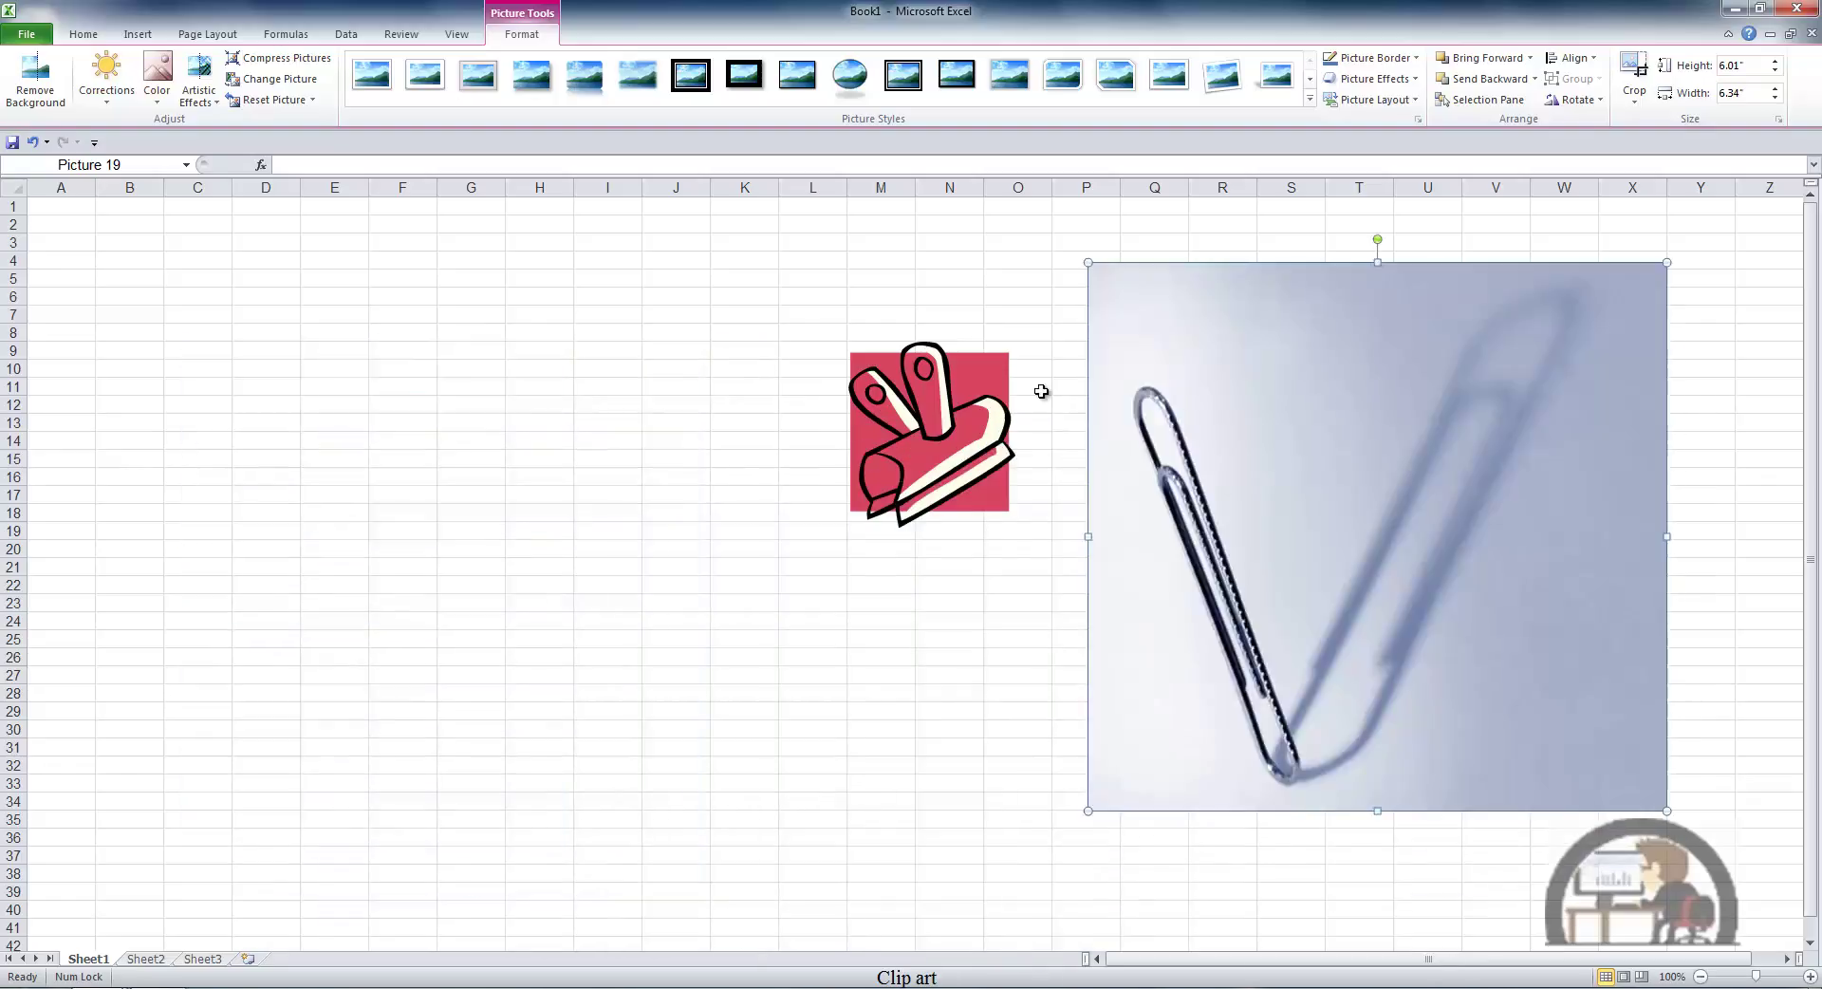
drag(964, 384, 446, 365)
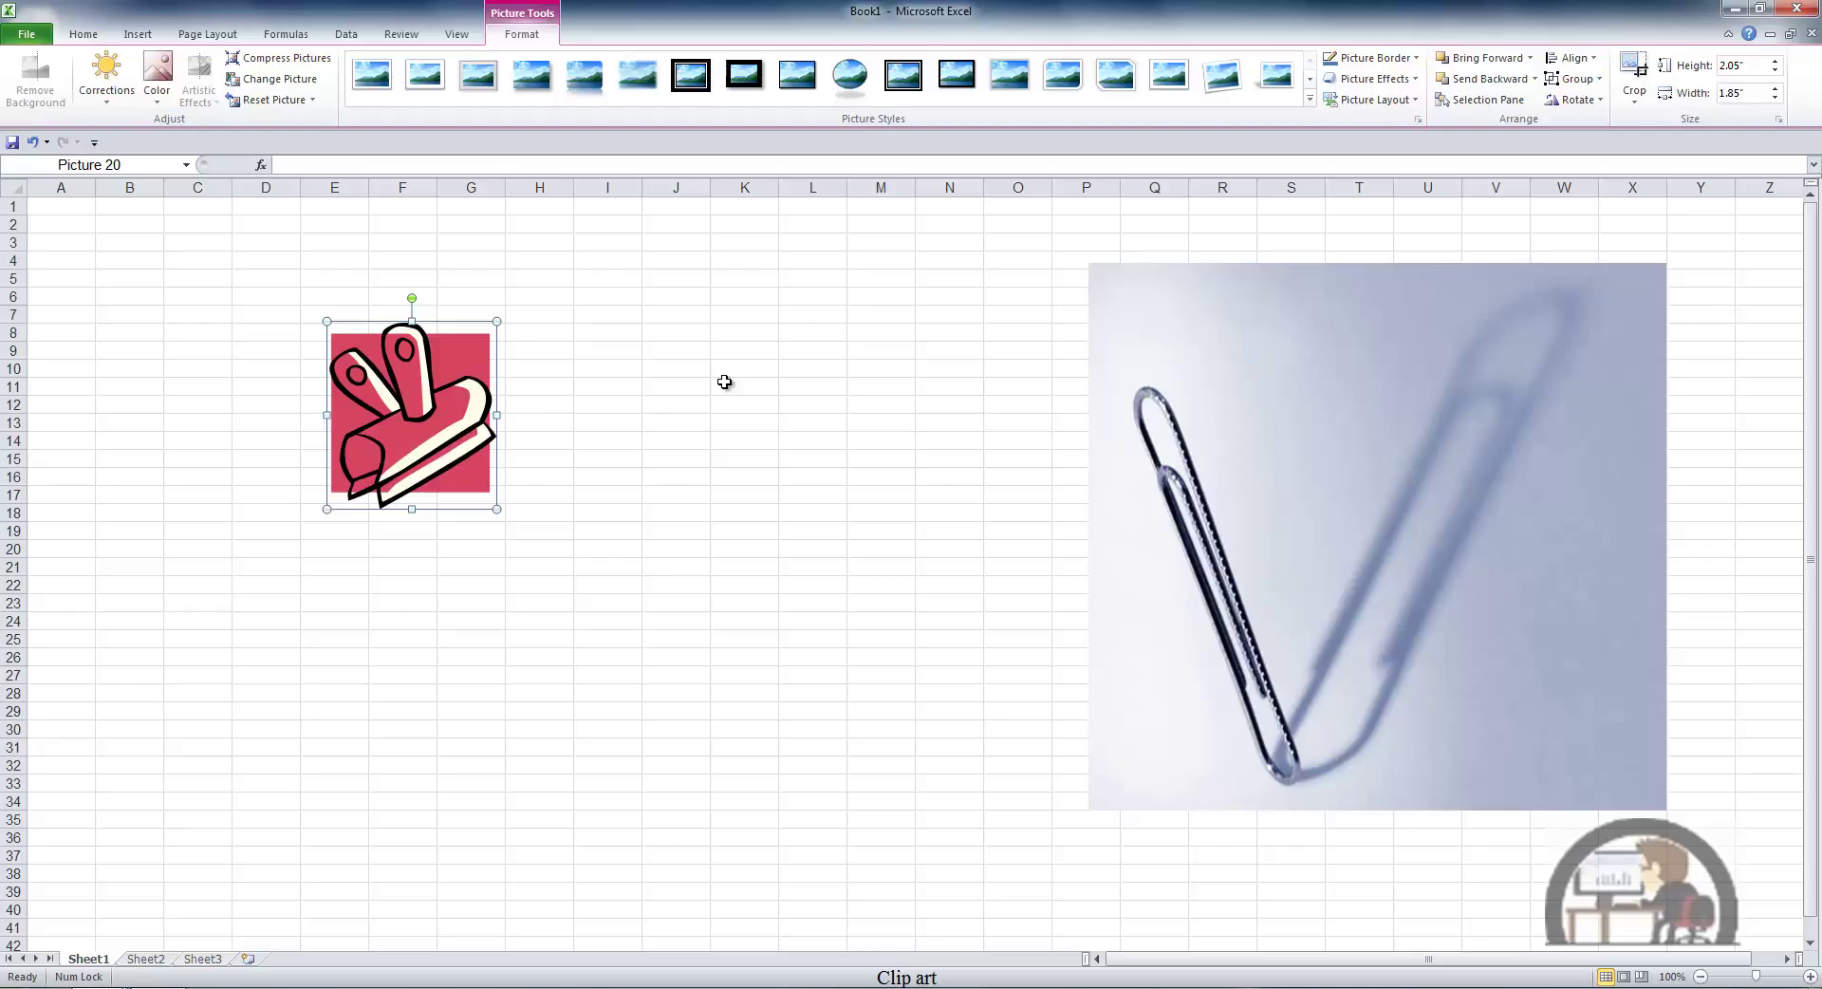
Step: Try removing the background of the paper clip photograph with the automatic selection, and undo the removal
click(1291, 394)
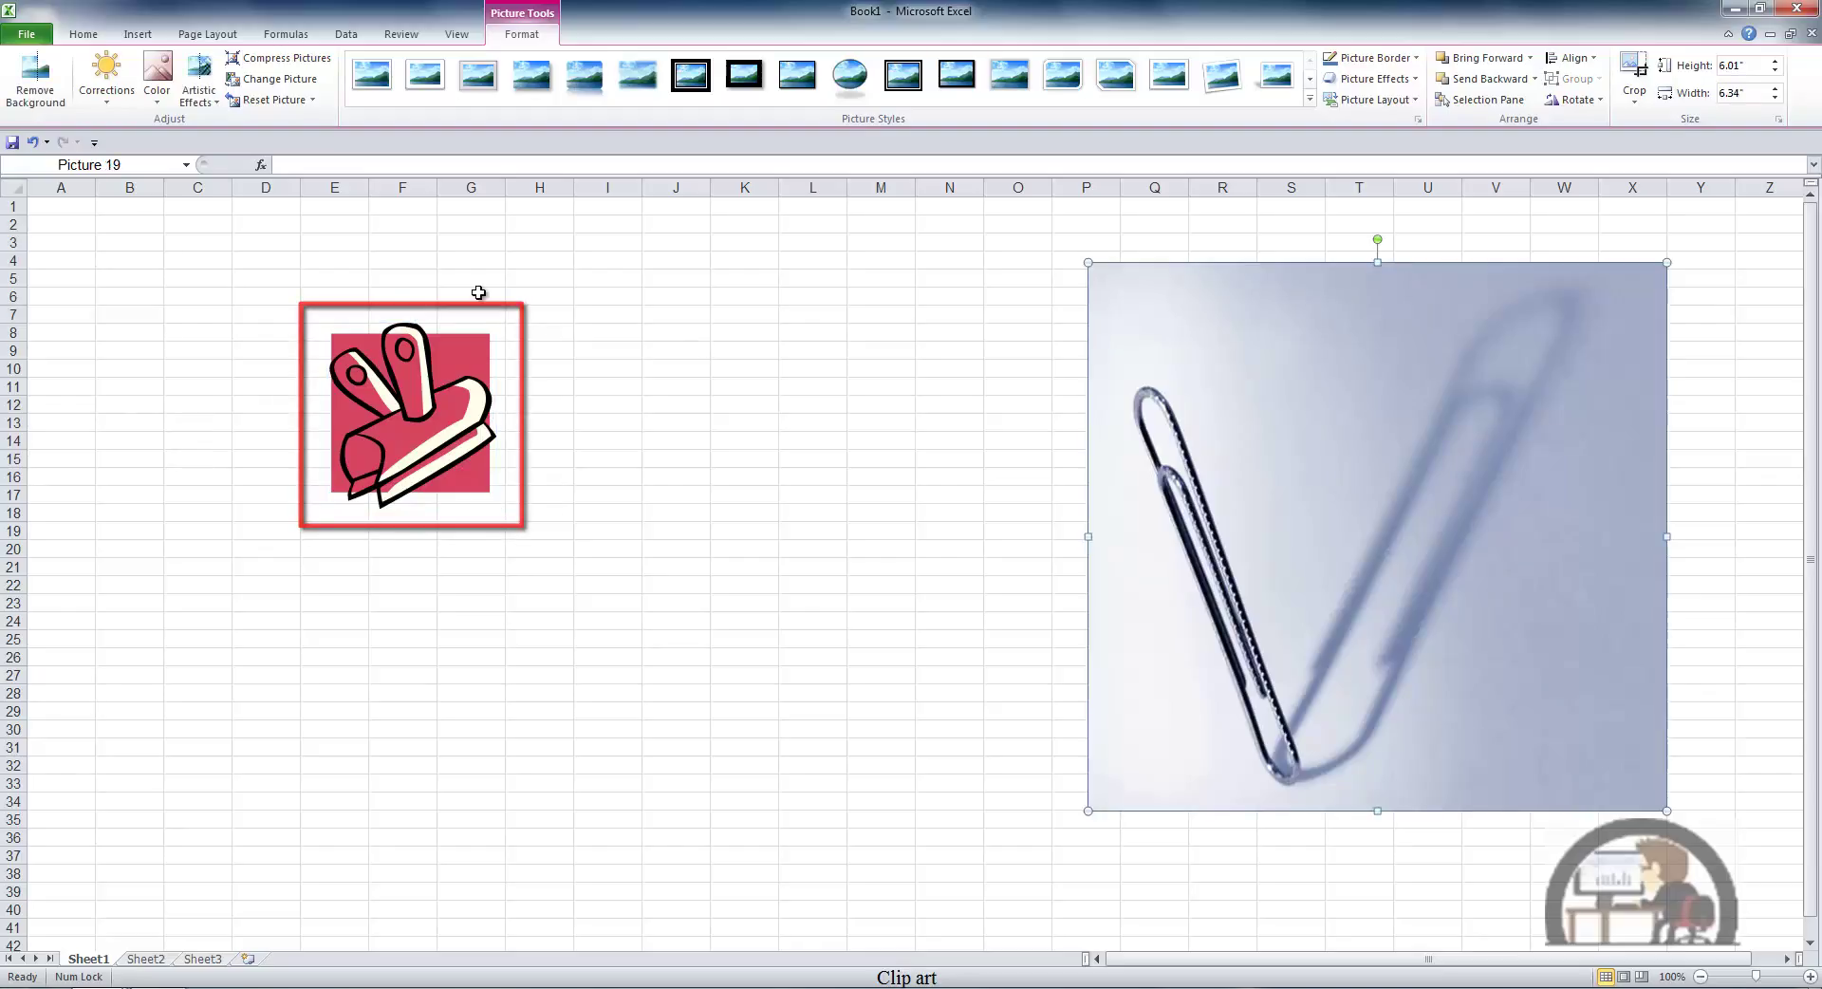
click(48, 87)
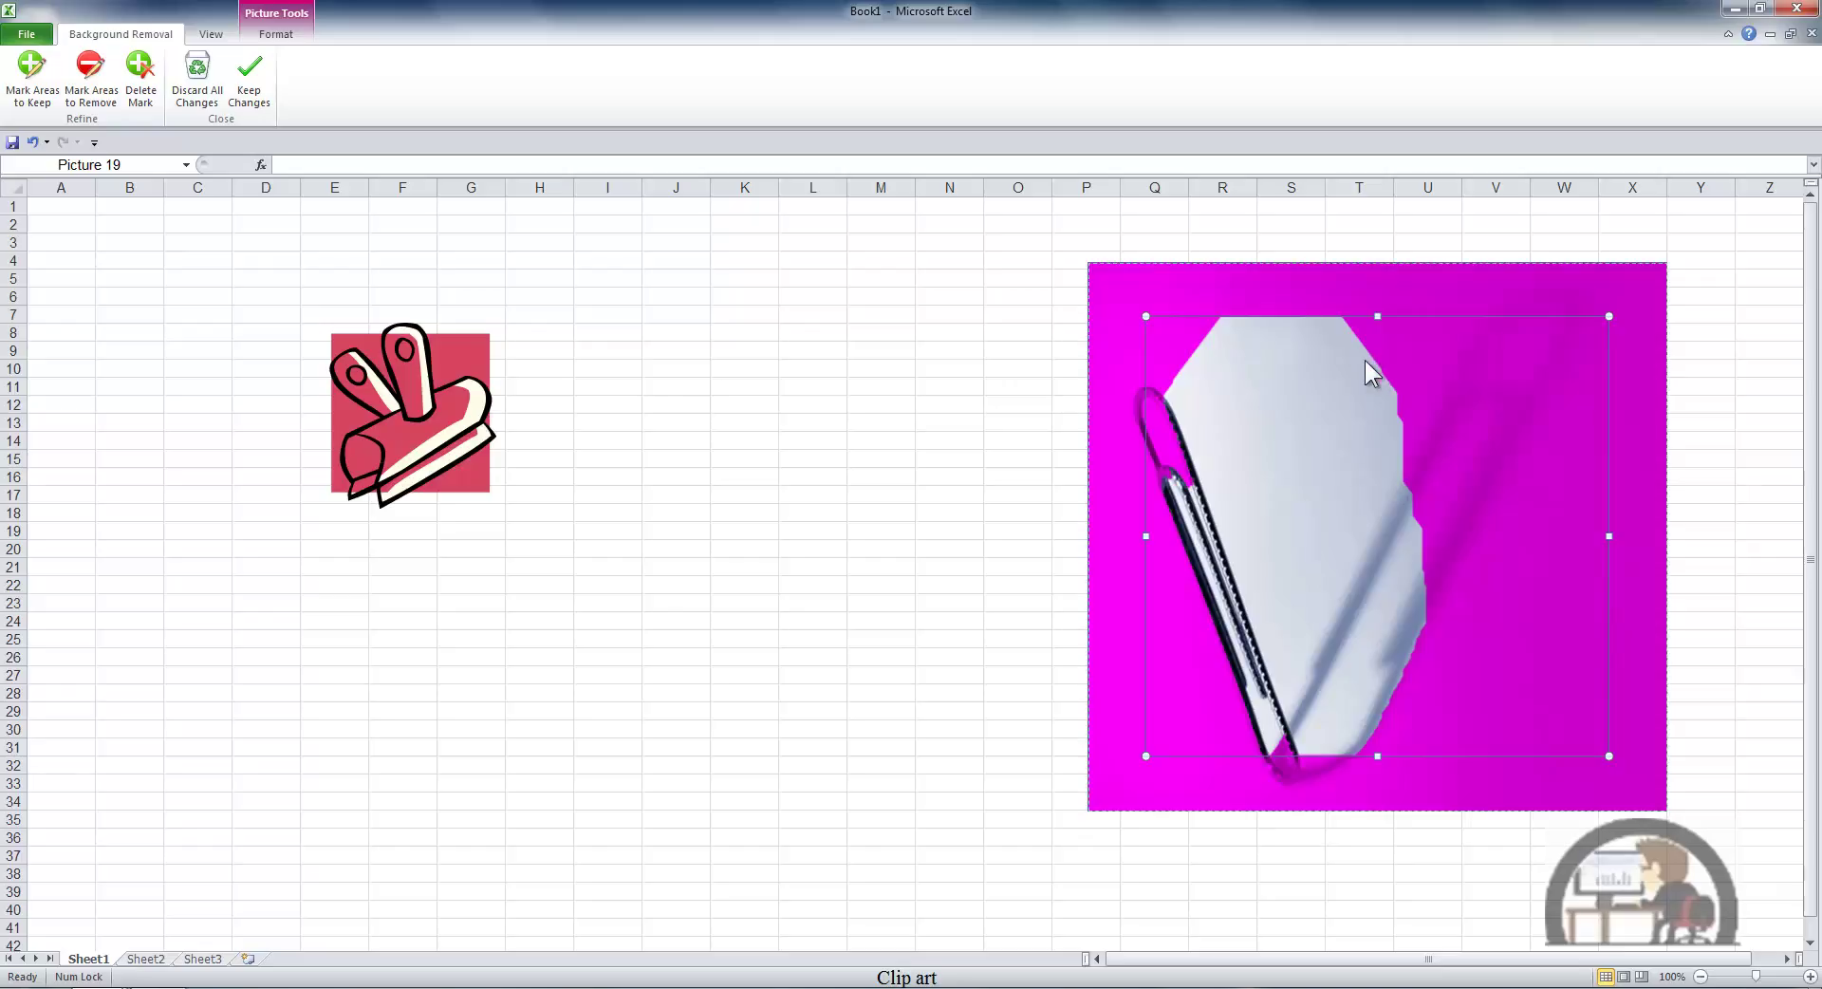
click(968, 327)
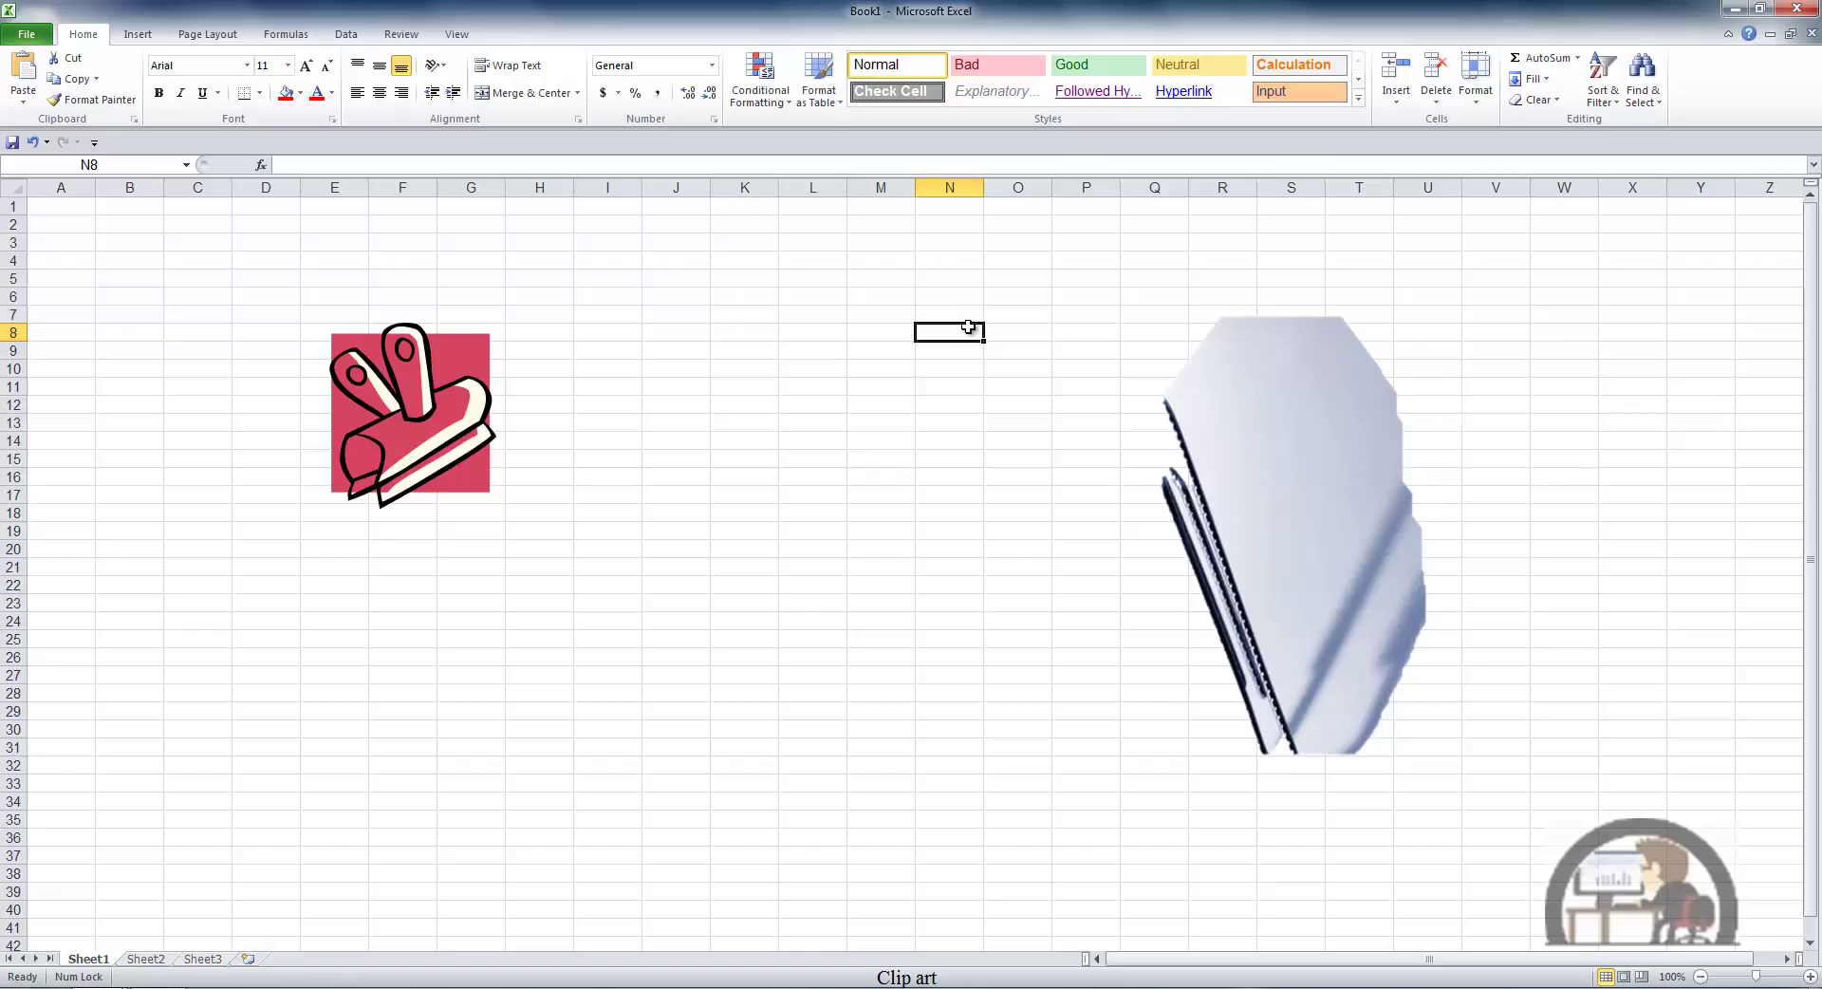
key(ctrl+z)
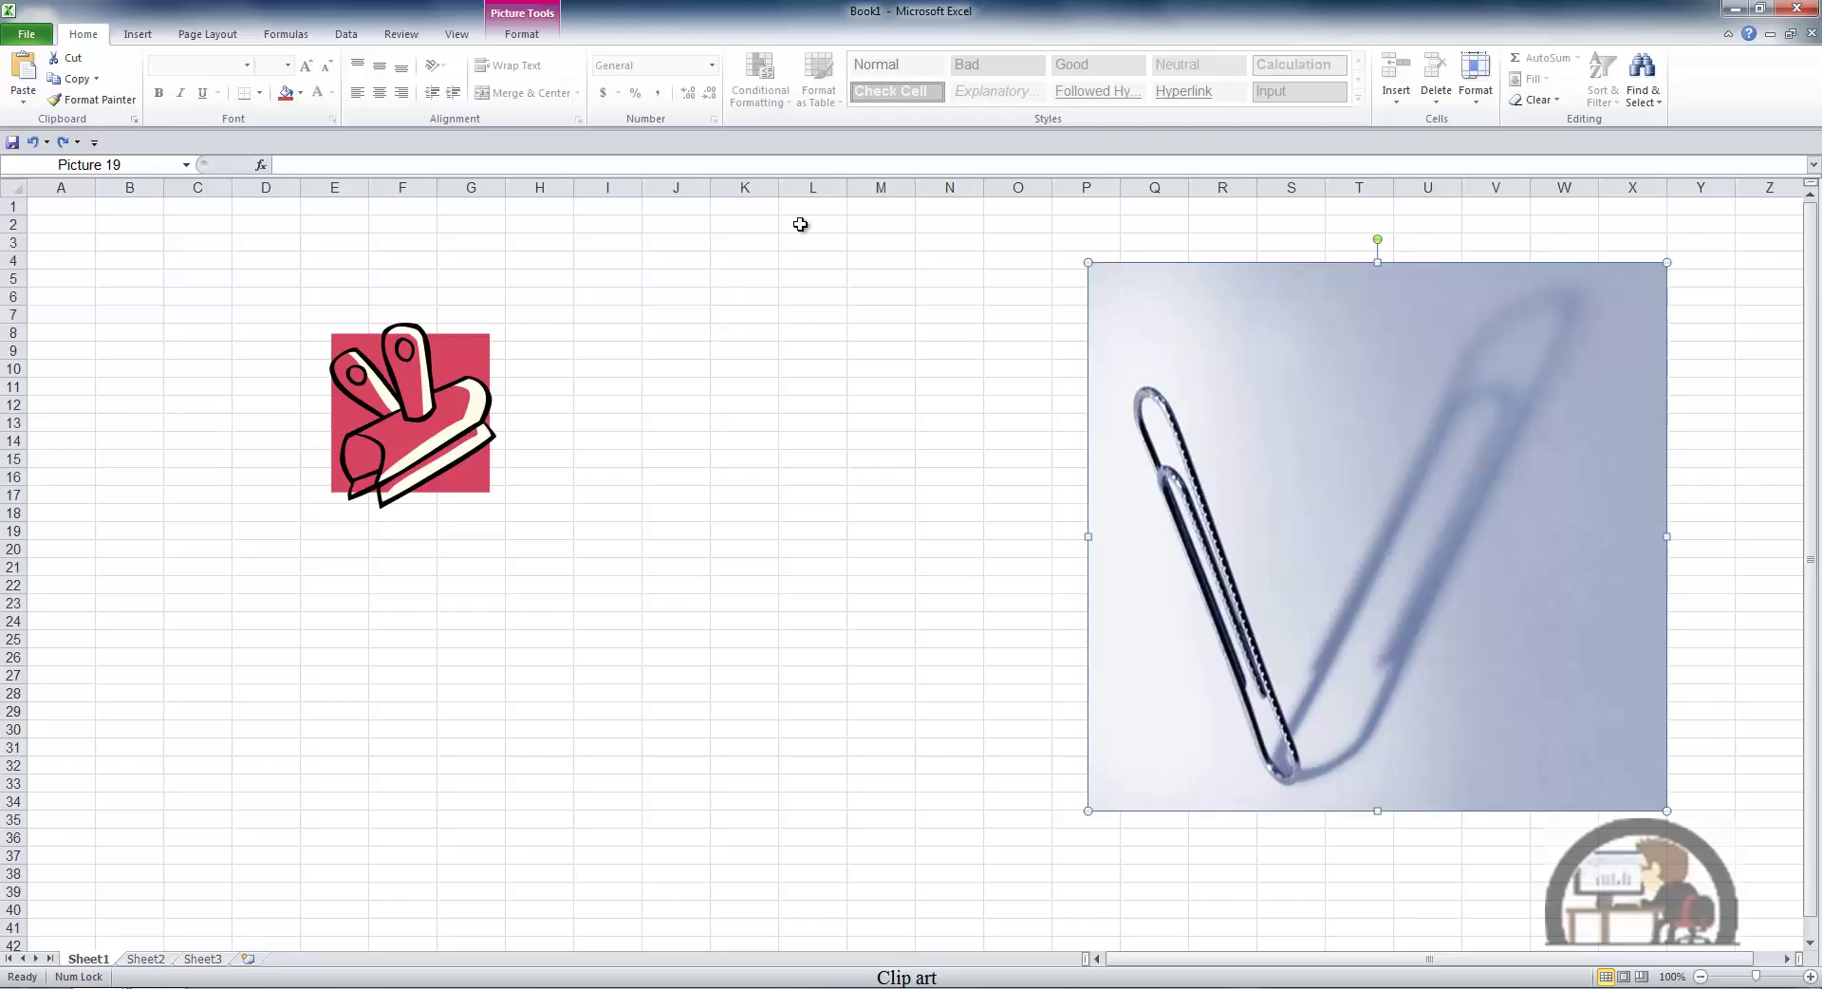
Step: Examine the brightness and contrast corrections and the recolor variations offered for the red binder clip
click(537, 40)
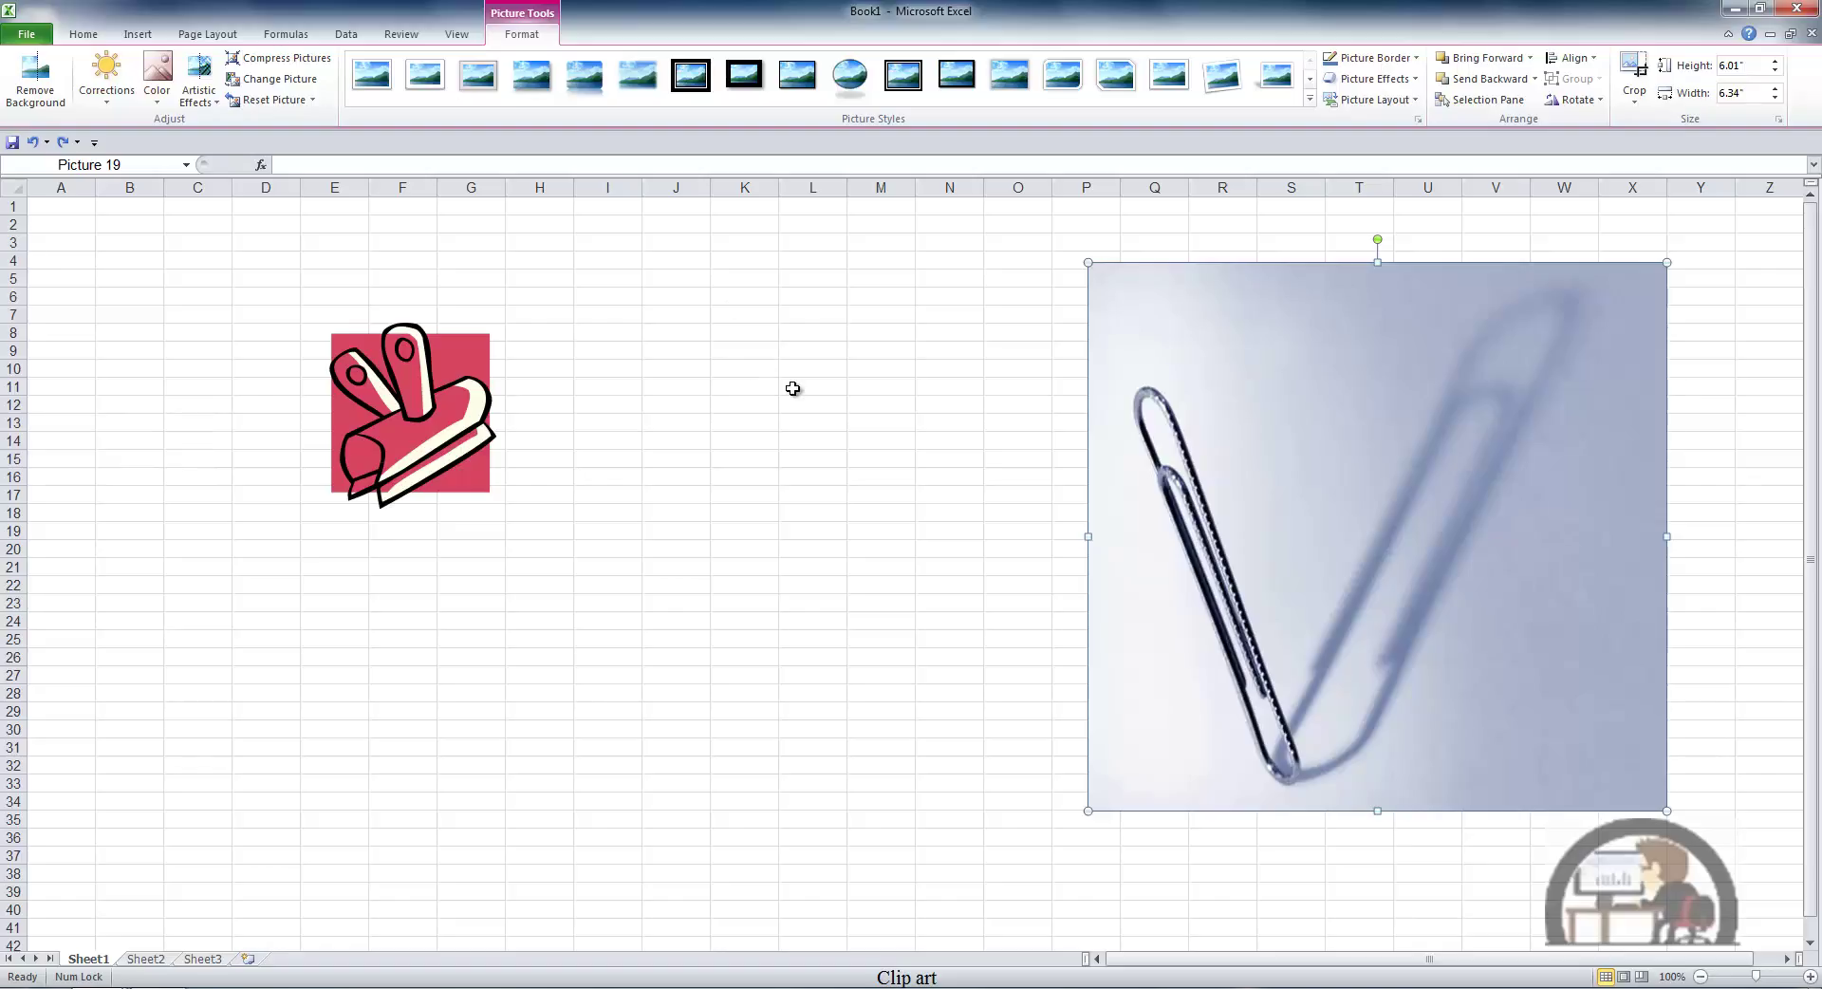
click(443, 396)
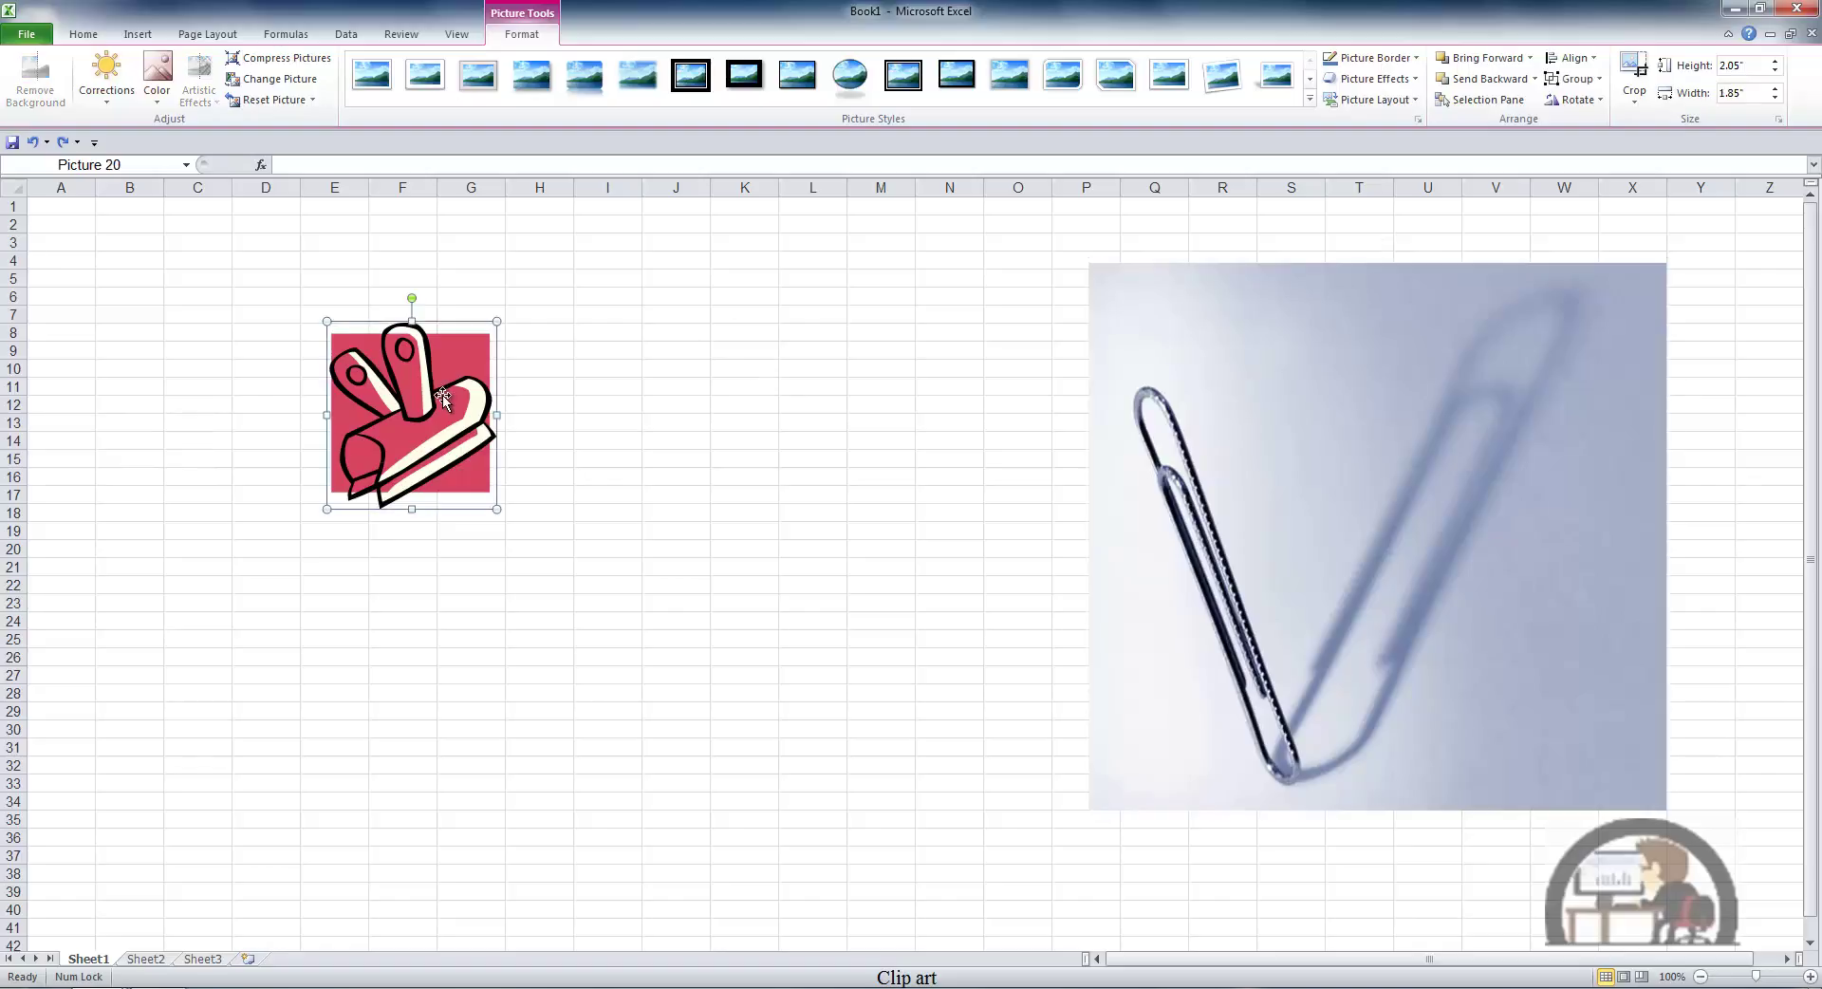
click(106, 96)
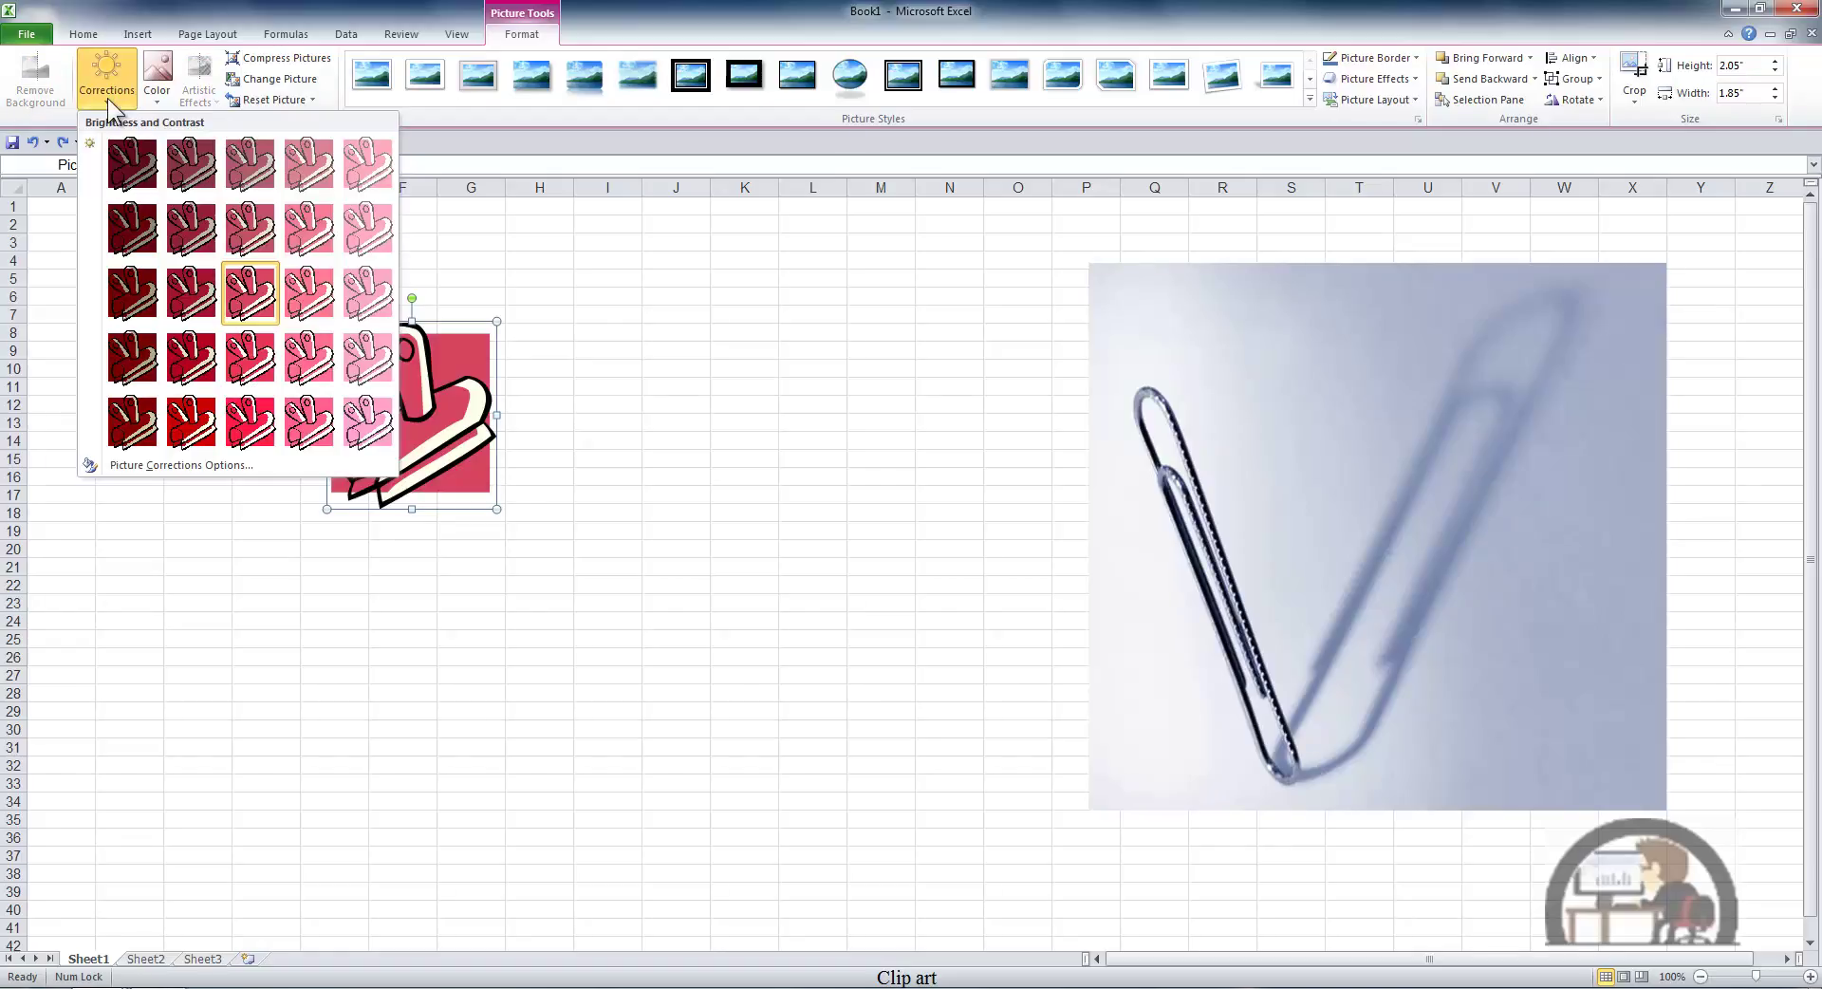
click(162, 83)
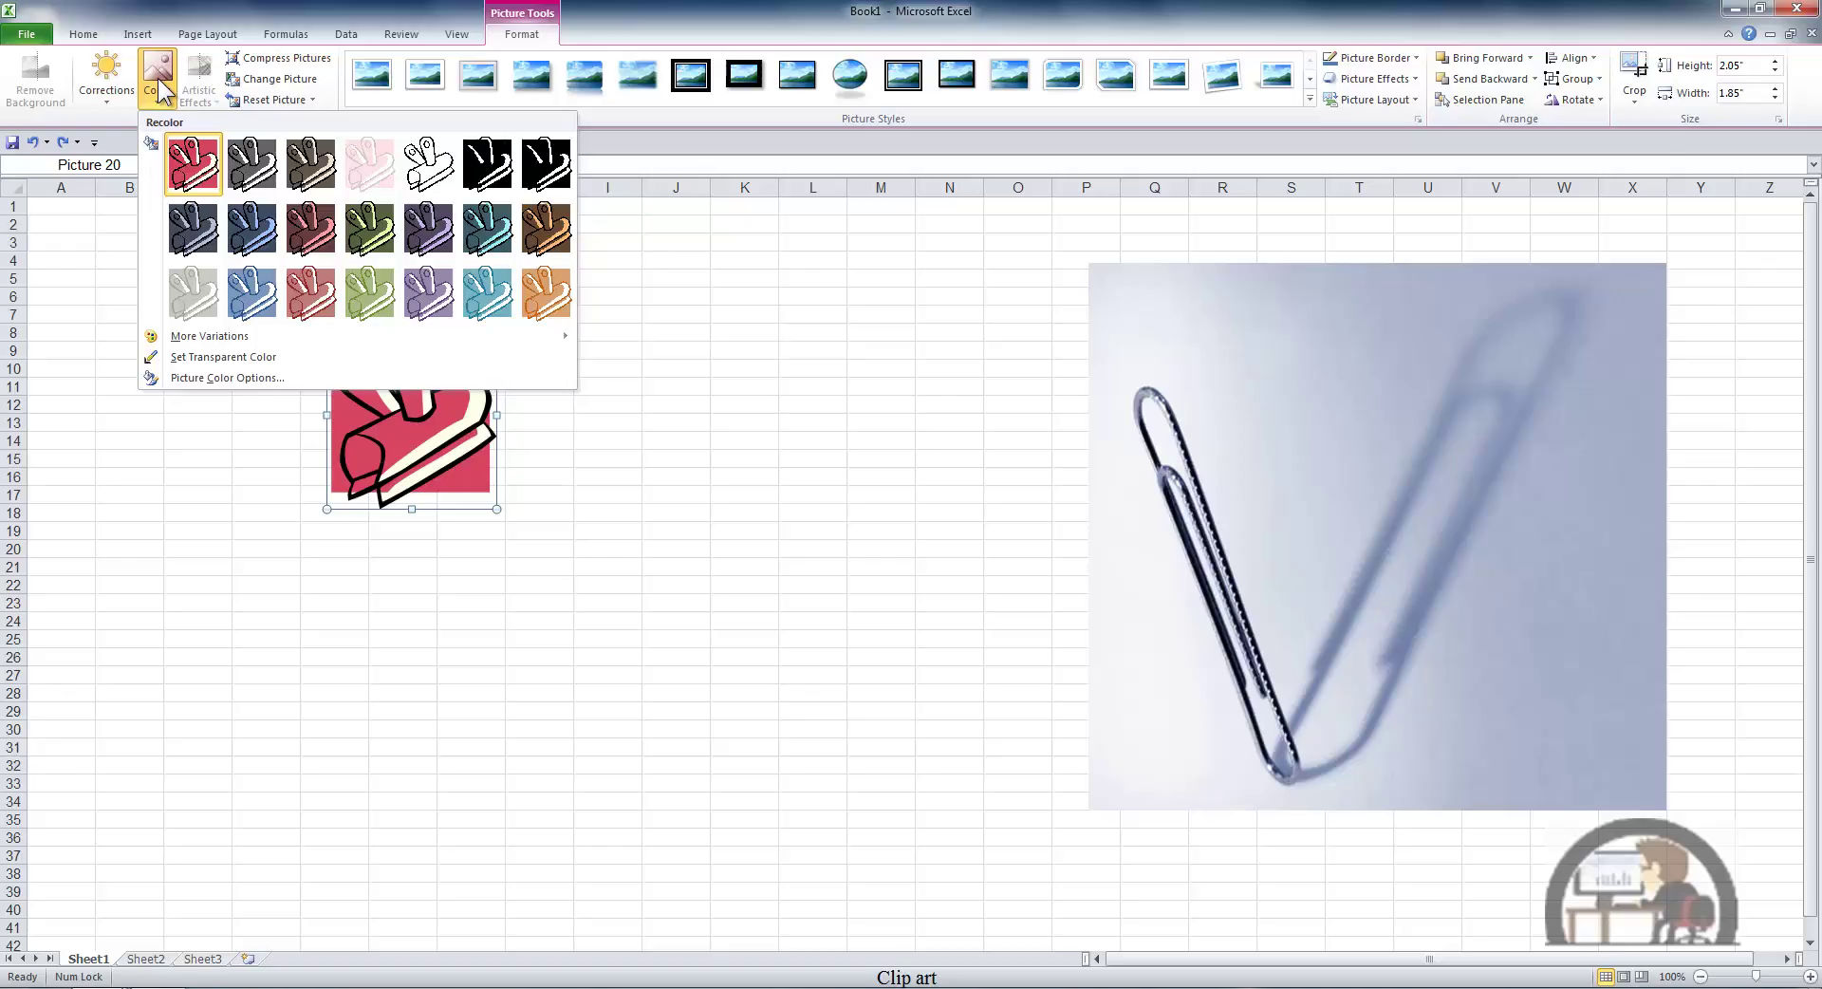
Step: Review the Compress Pictures, Change Picture and Reset Picture options for the red binder clip without applying any
click(289, 57)
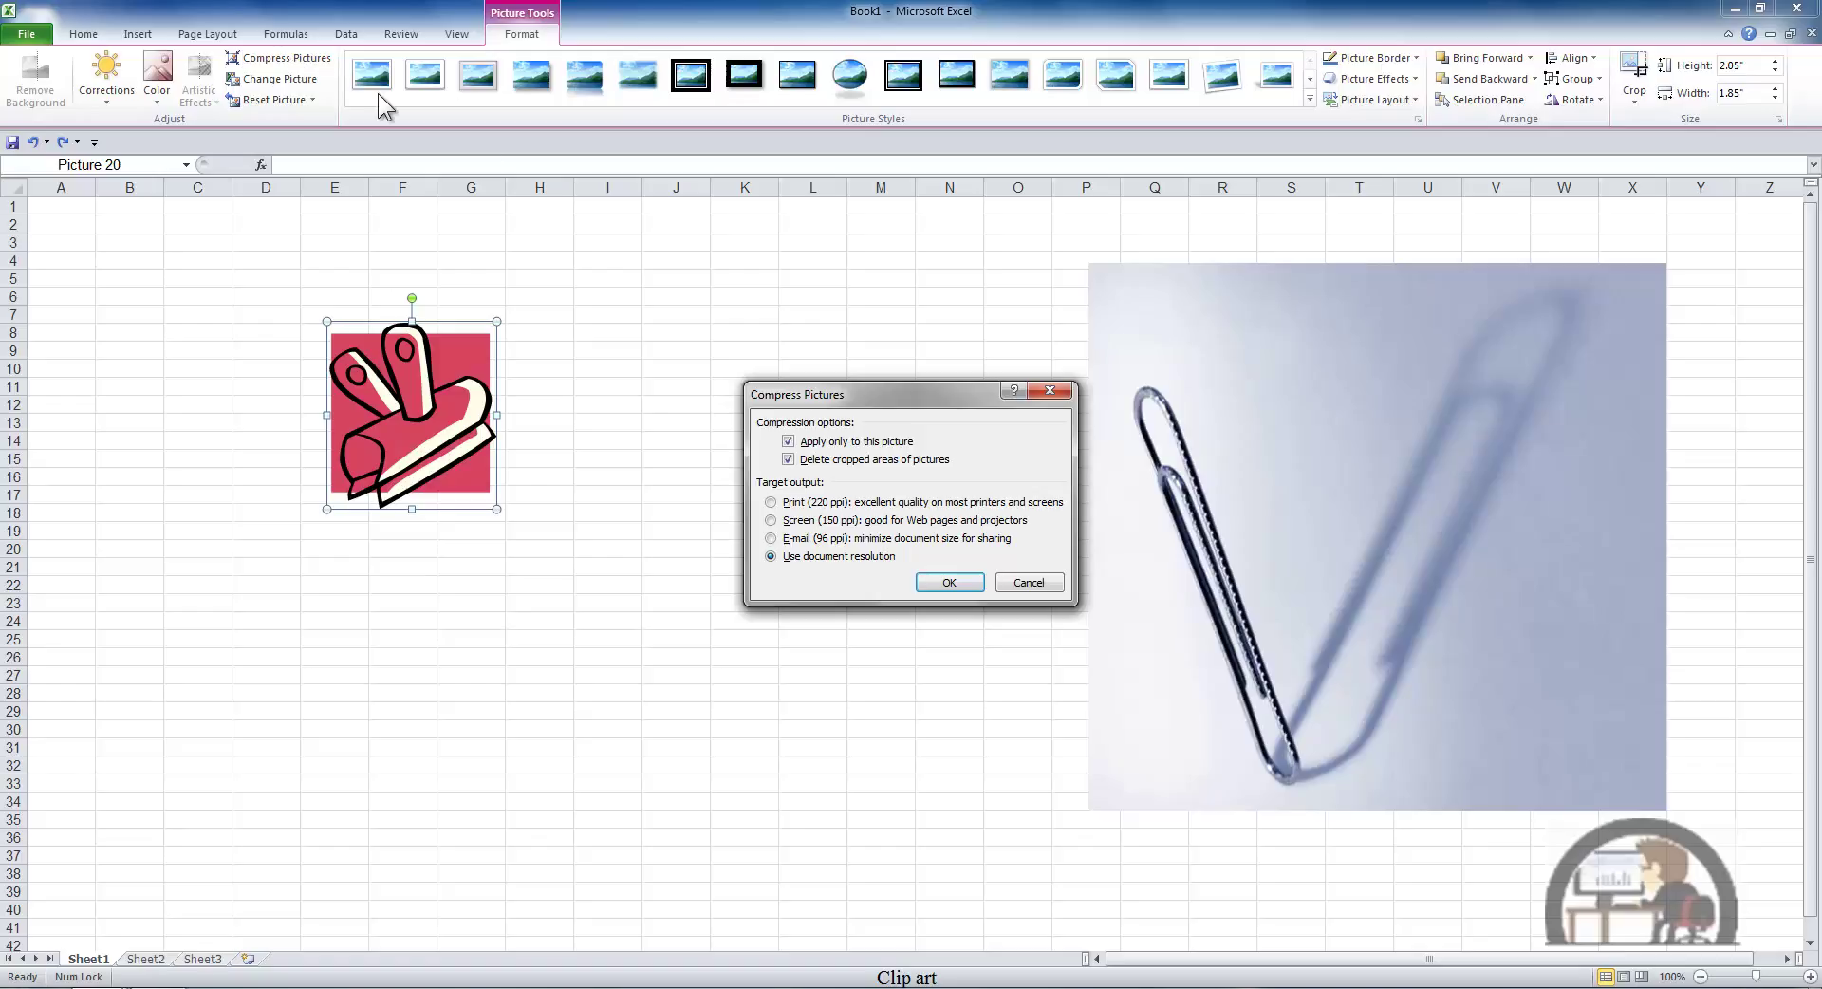
click(1029, 582)
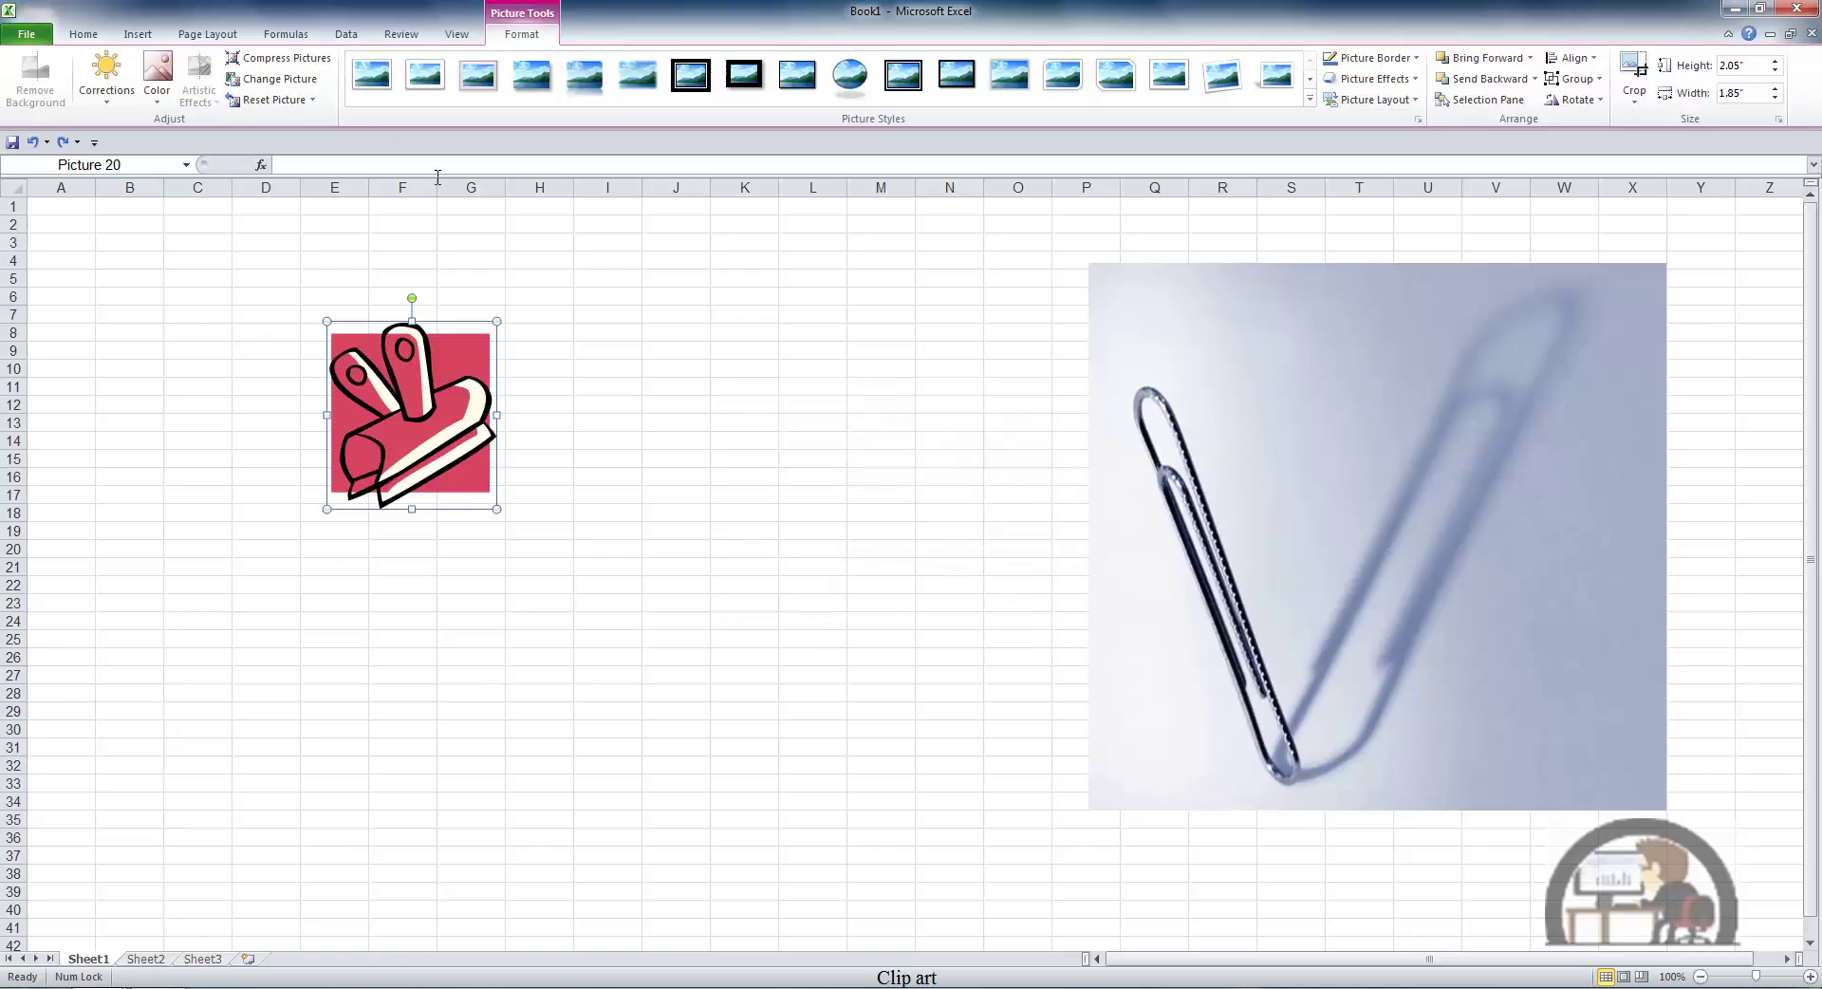
click(285, 79)
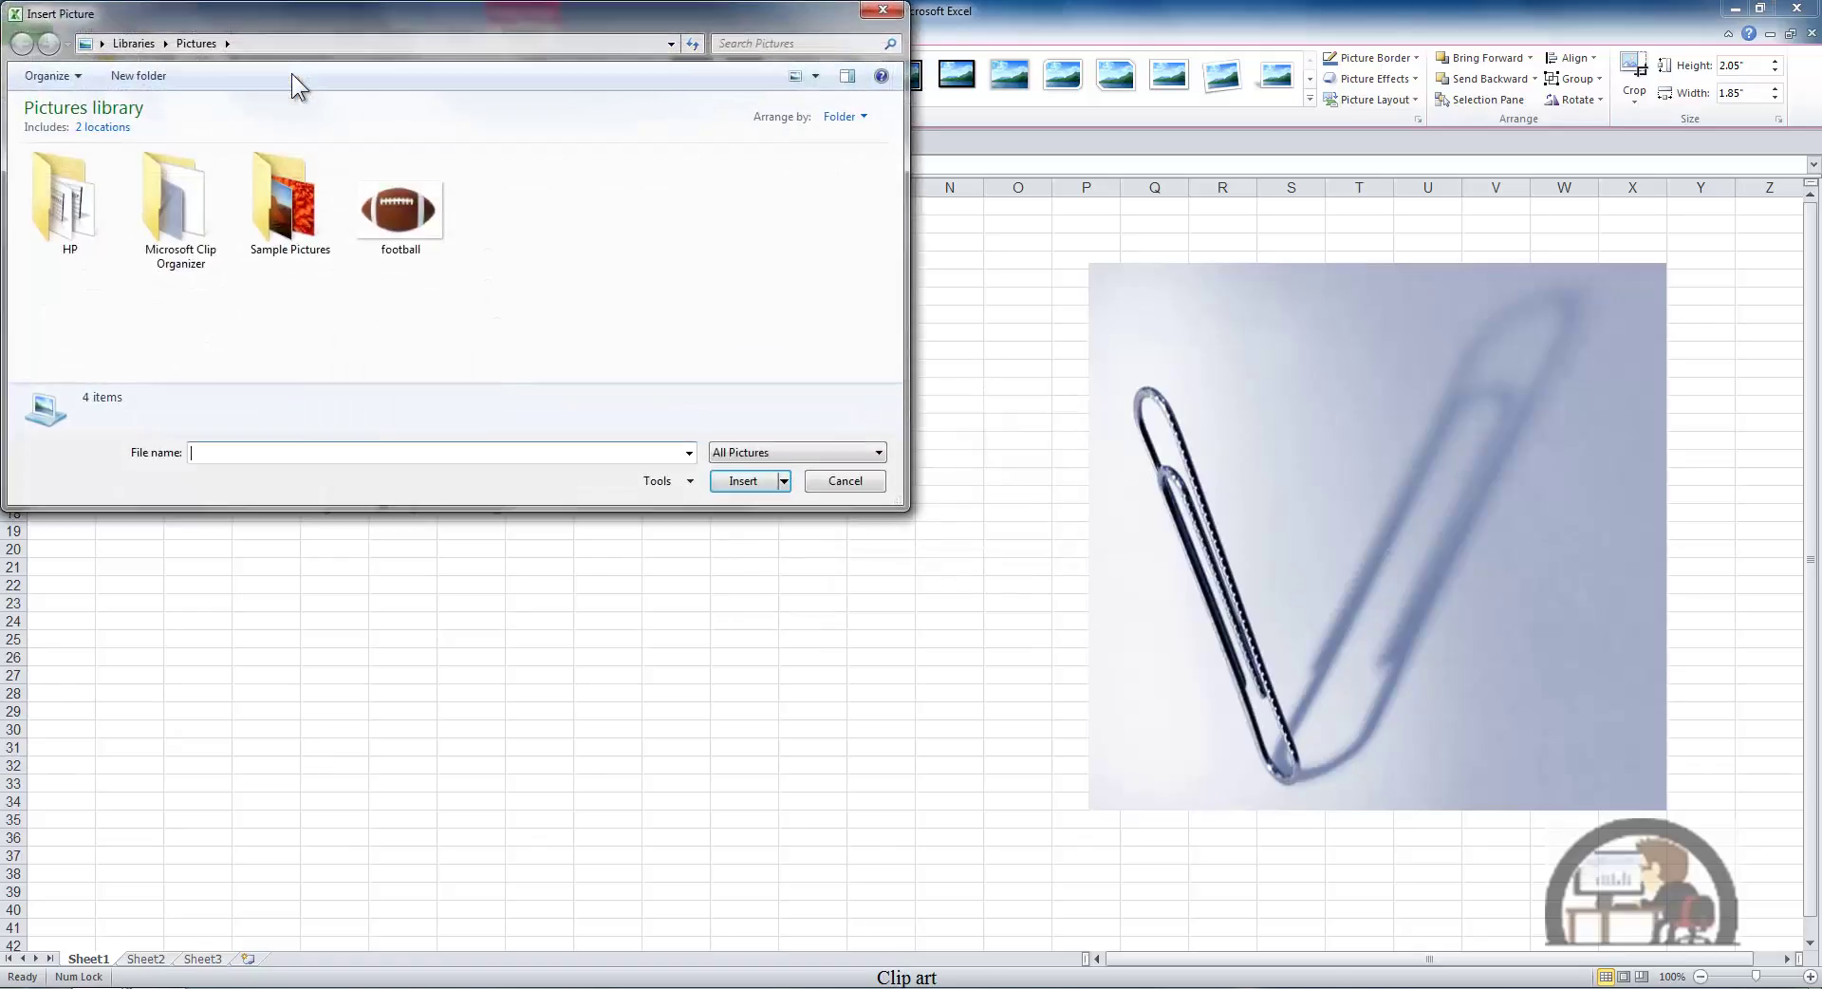
click(849, 485)
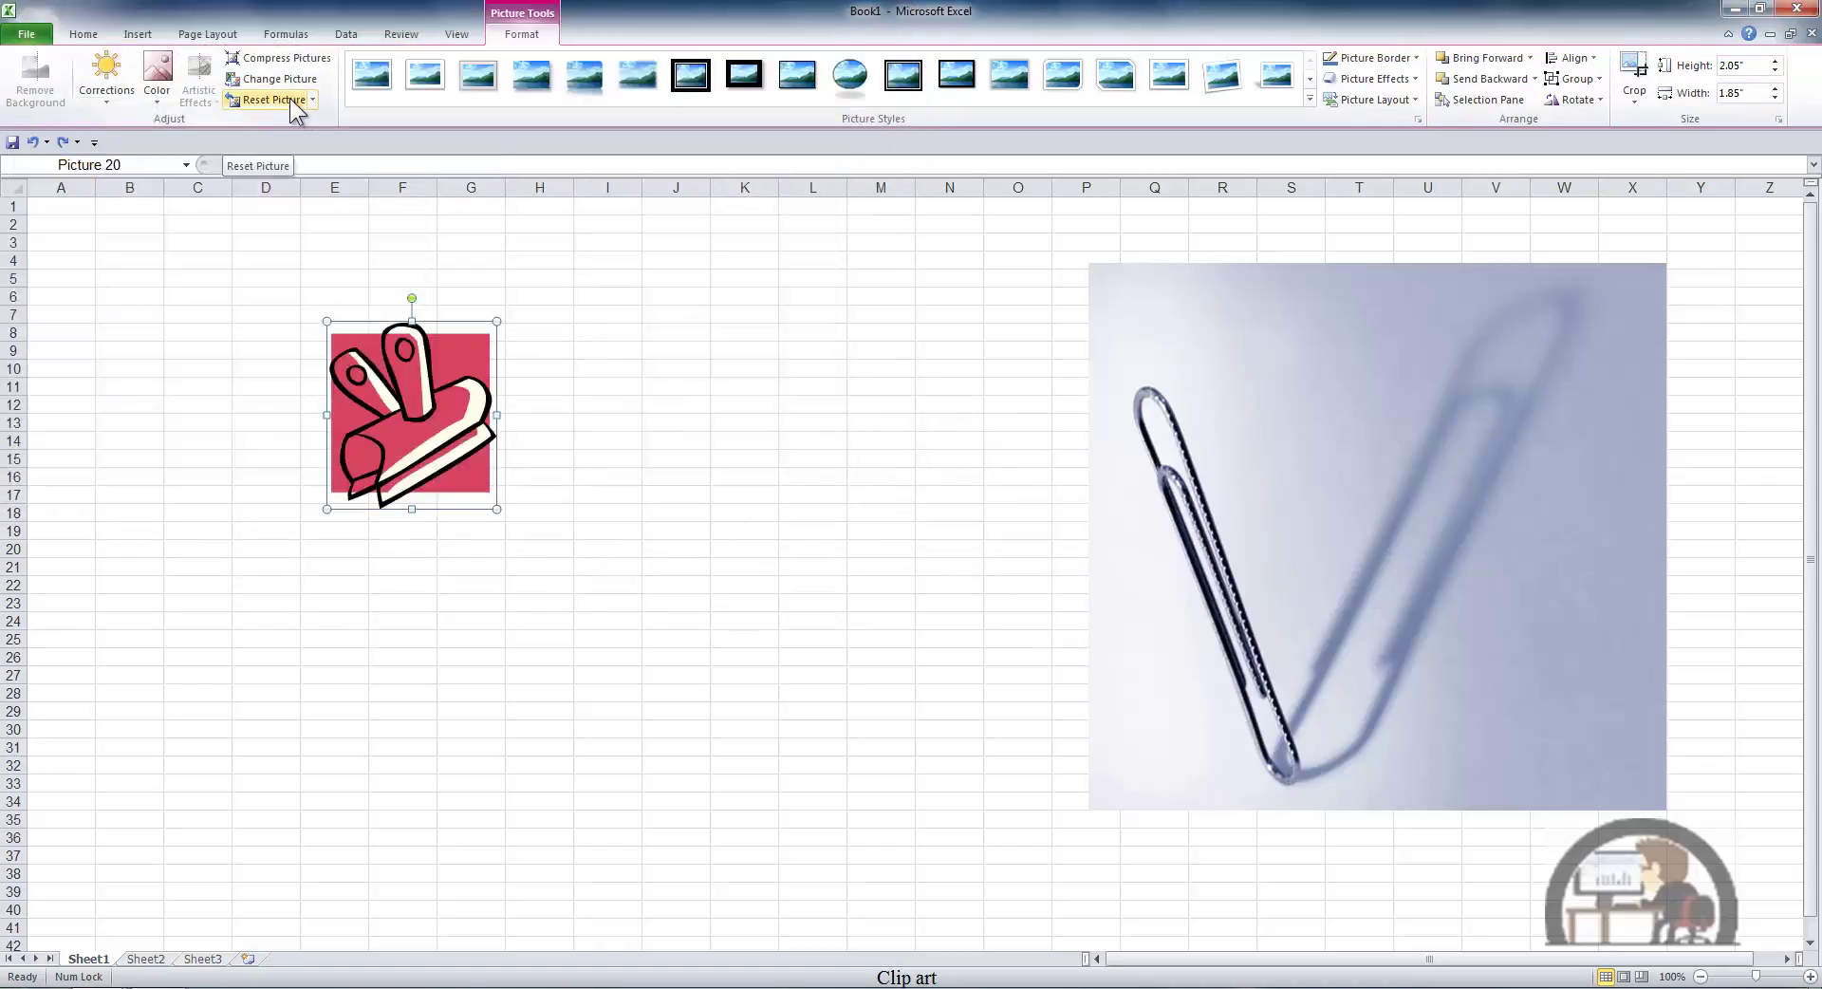
click(313, 100)
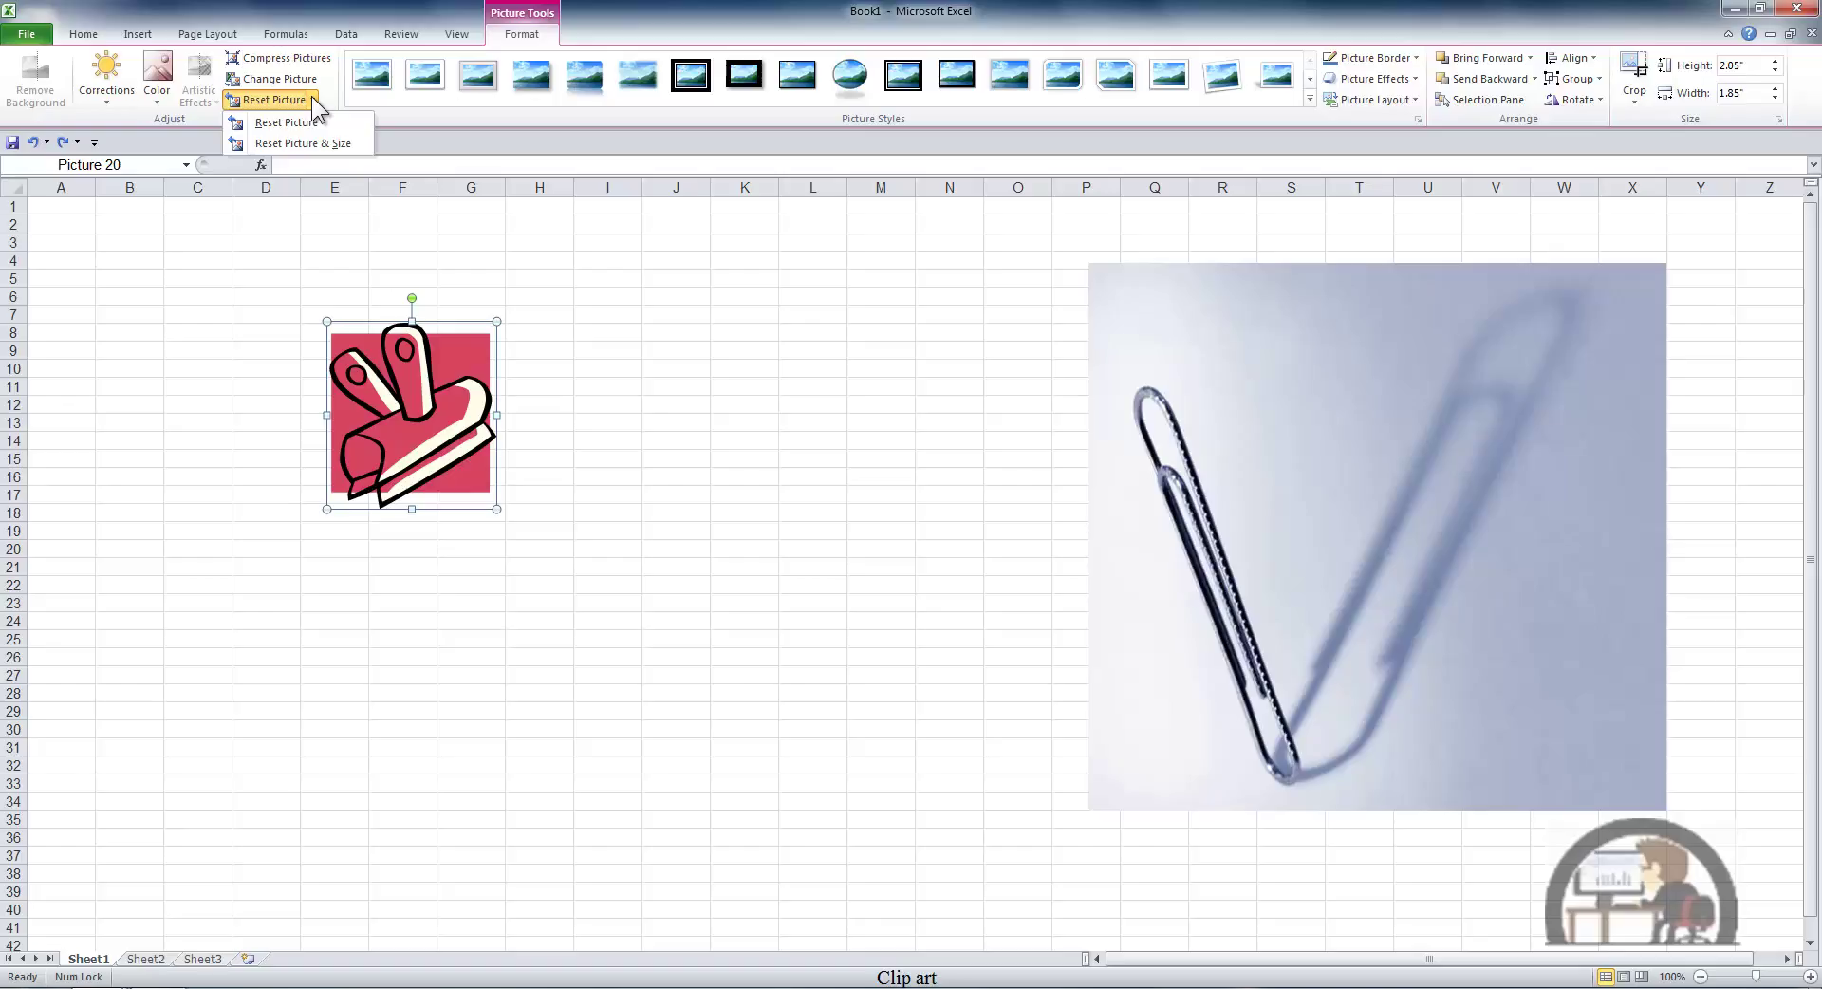
click(829, 273)
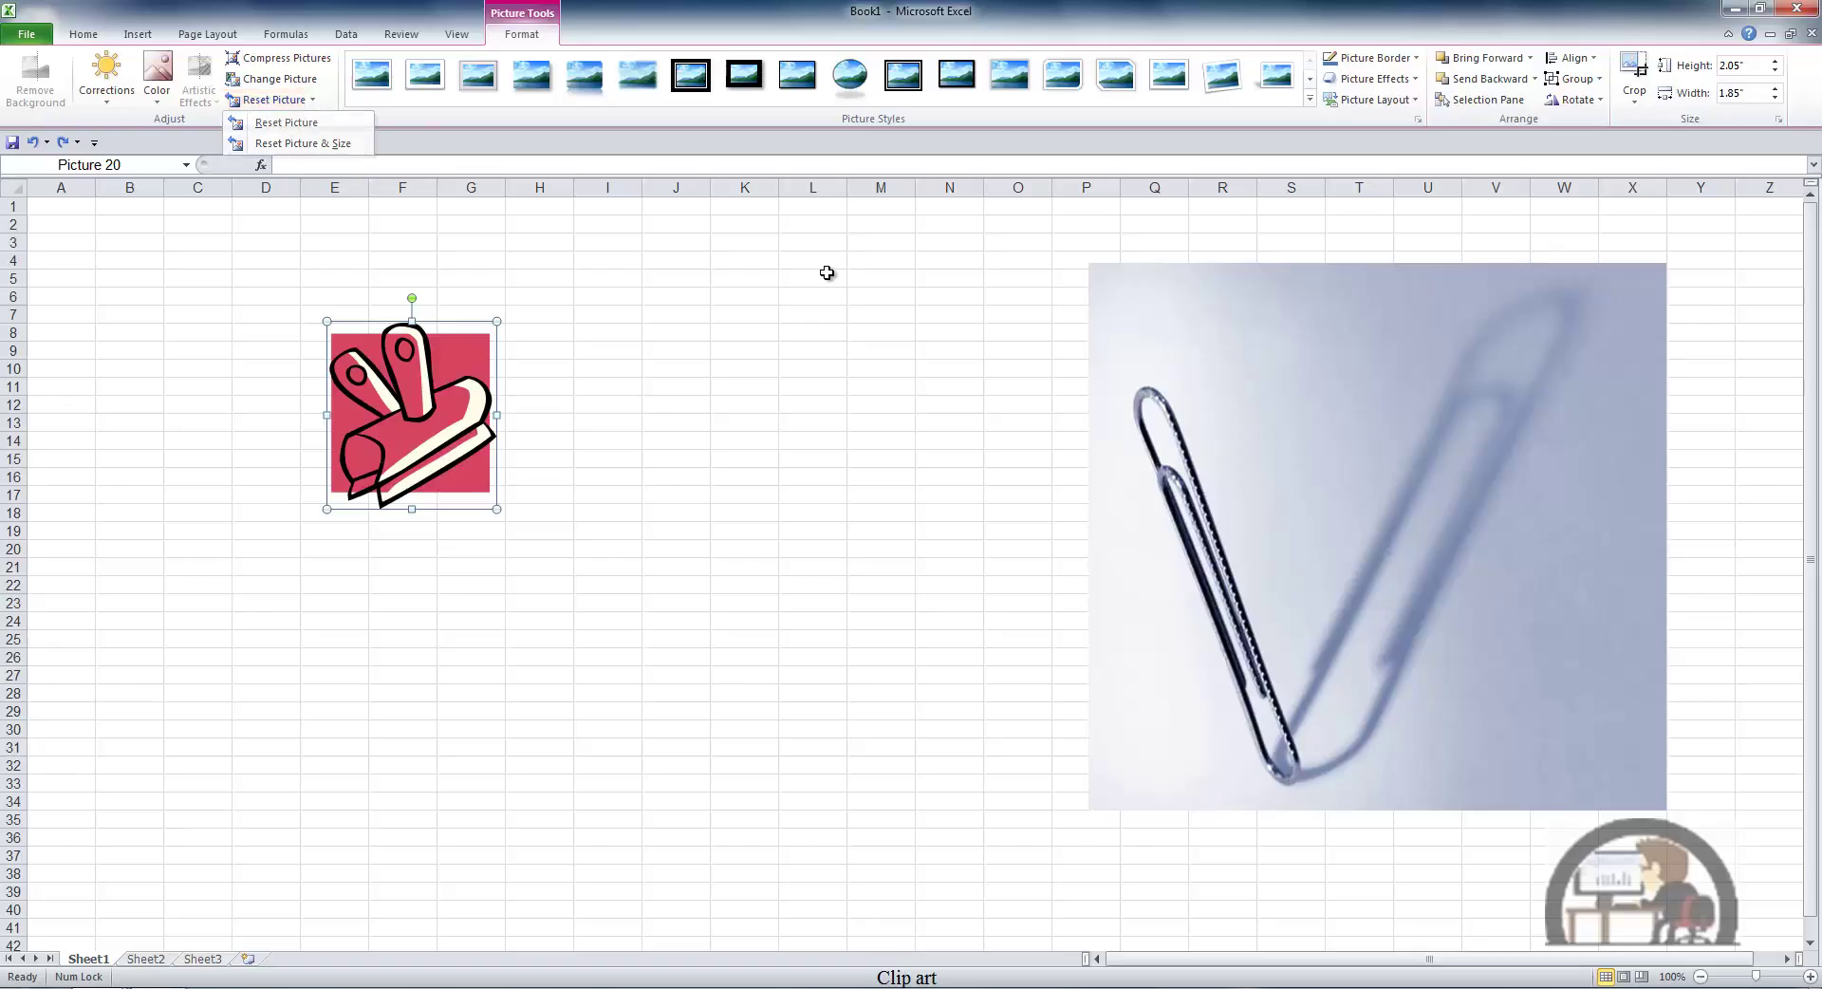
Step: Preview the picture styles on the red binder clip and review its border, effects and layout options without applying any
click(1309, 98)
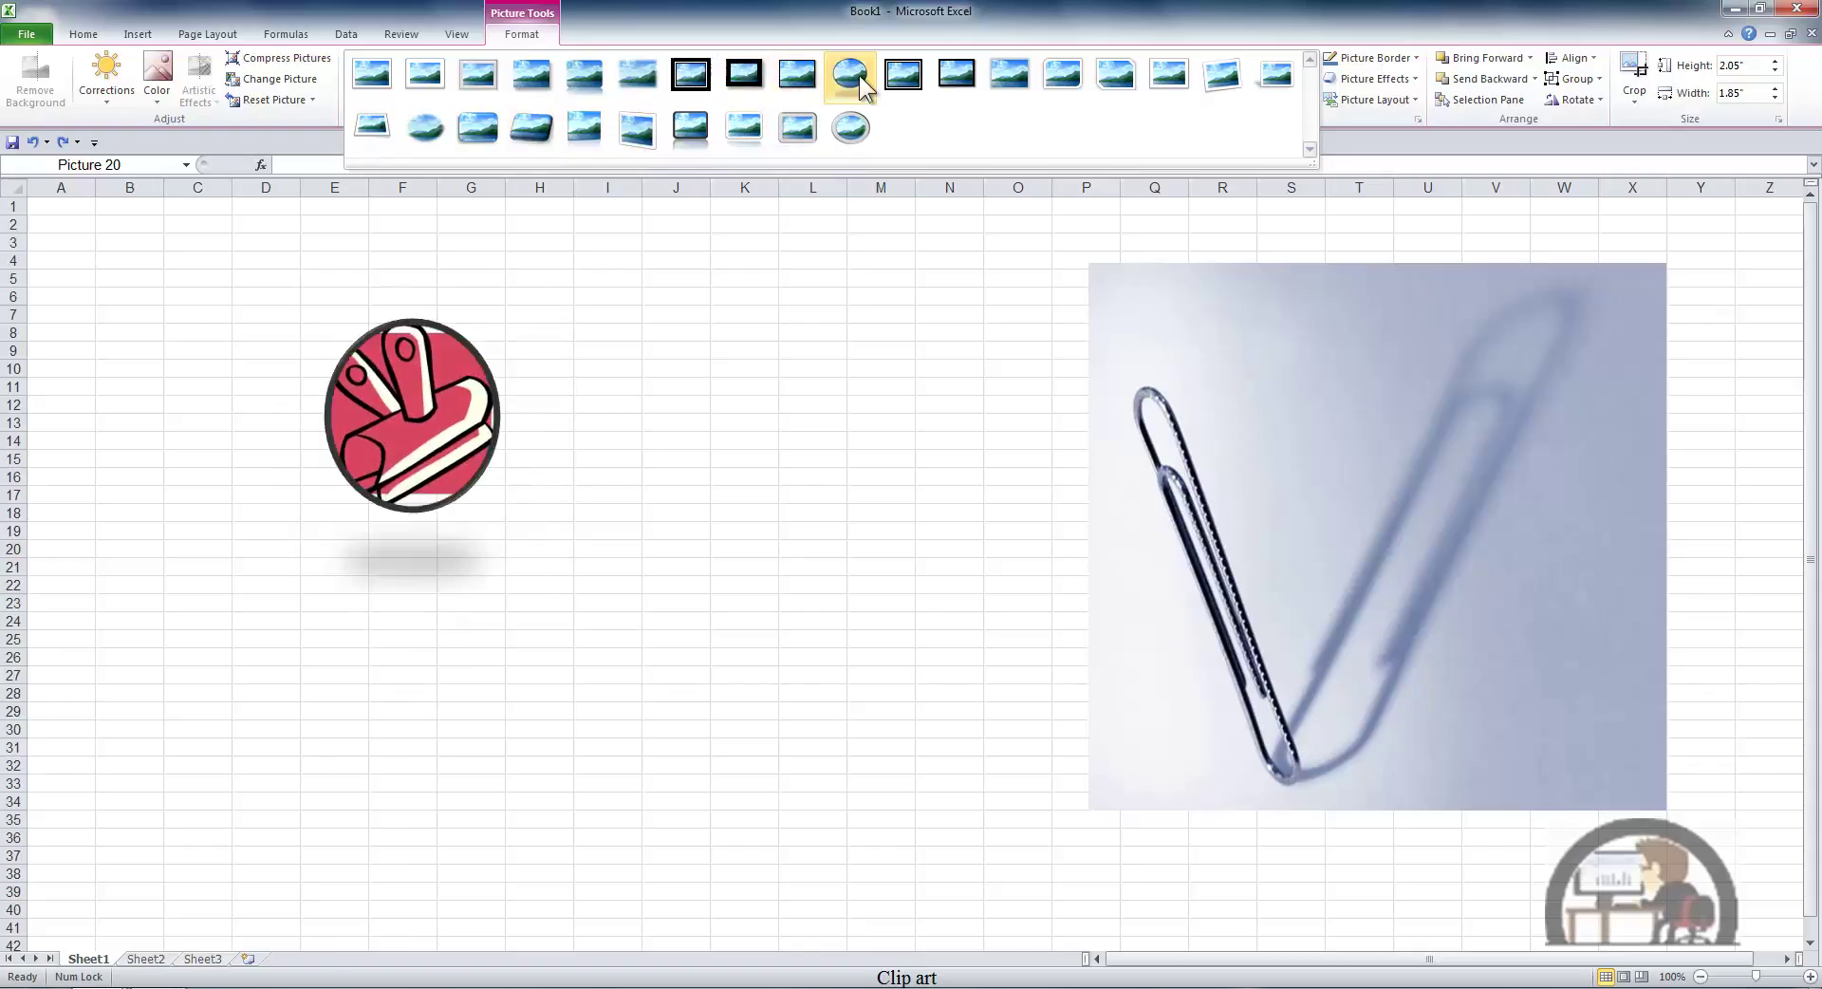
click(1415, 57)
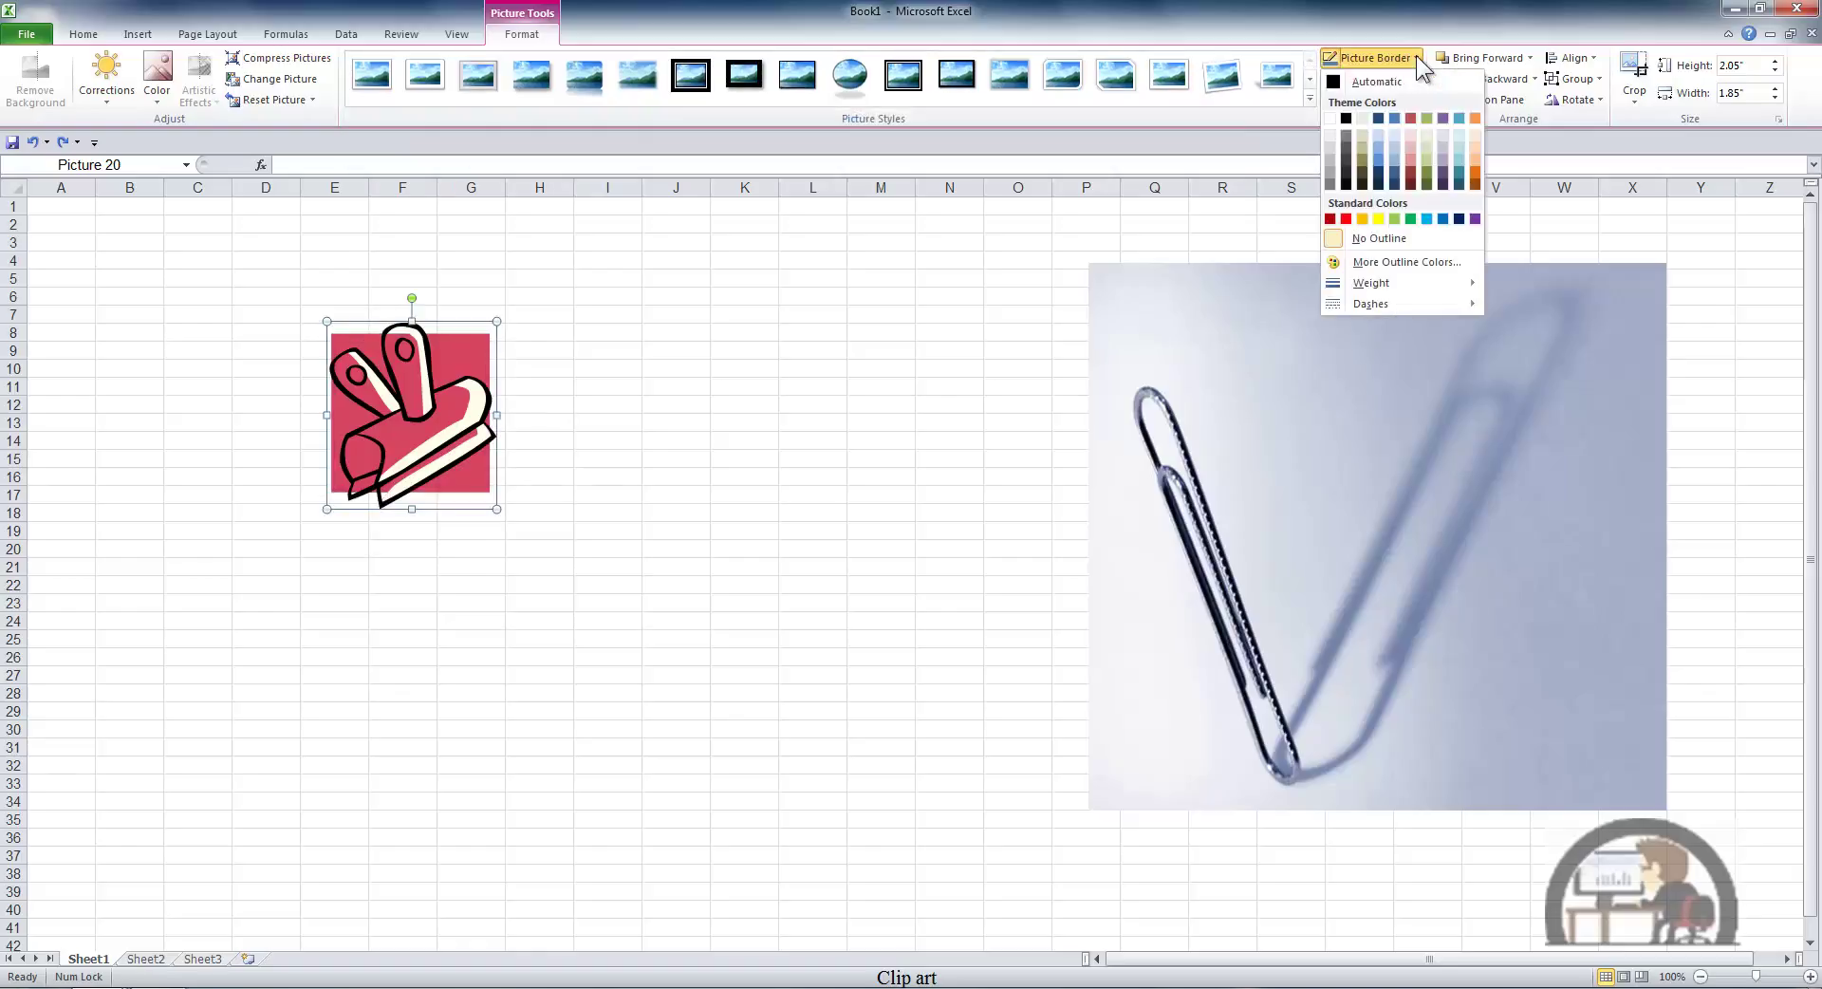
click(1416, 57)
click(1417, 79)
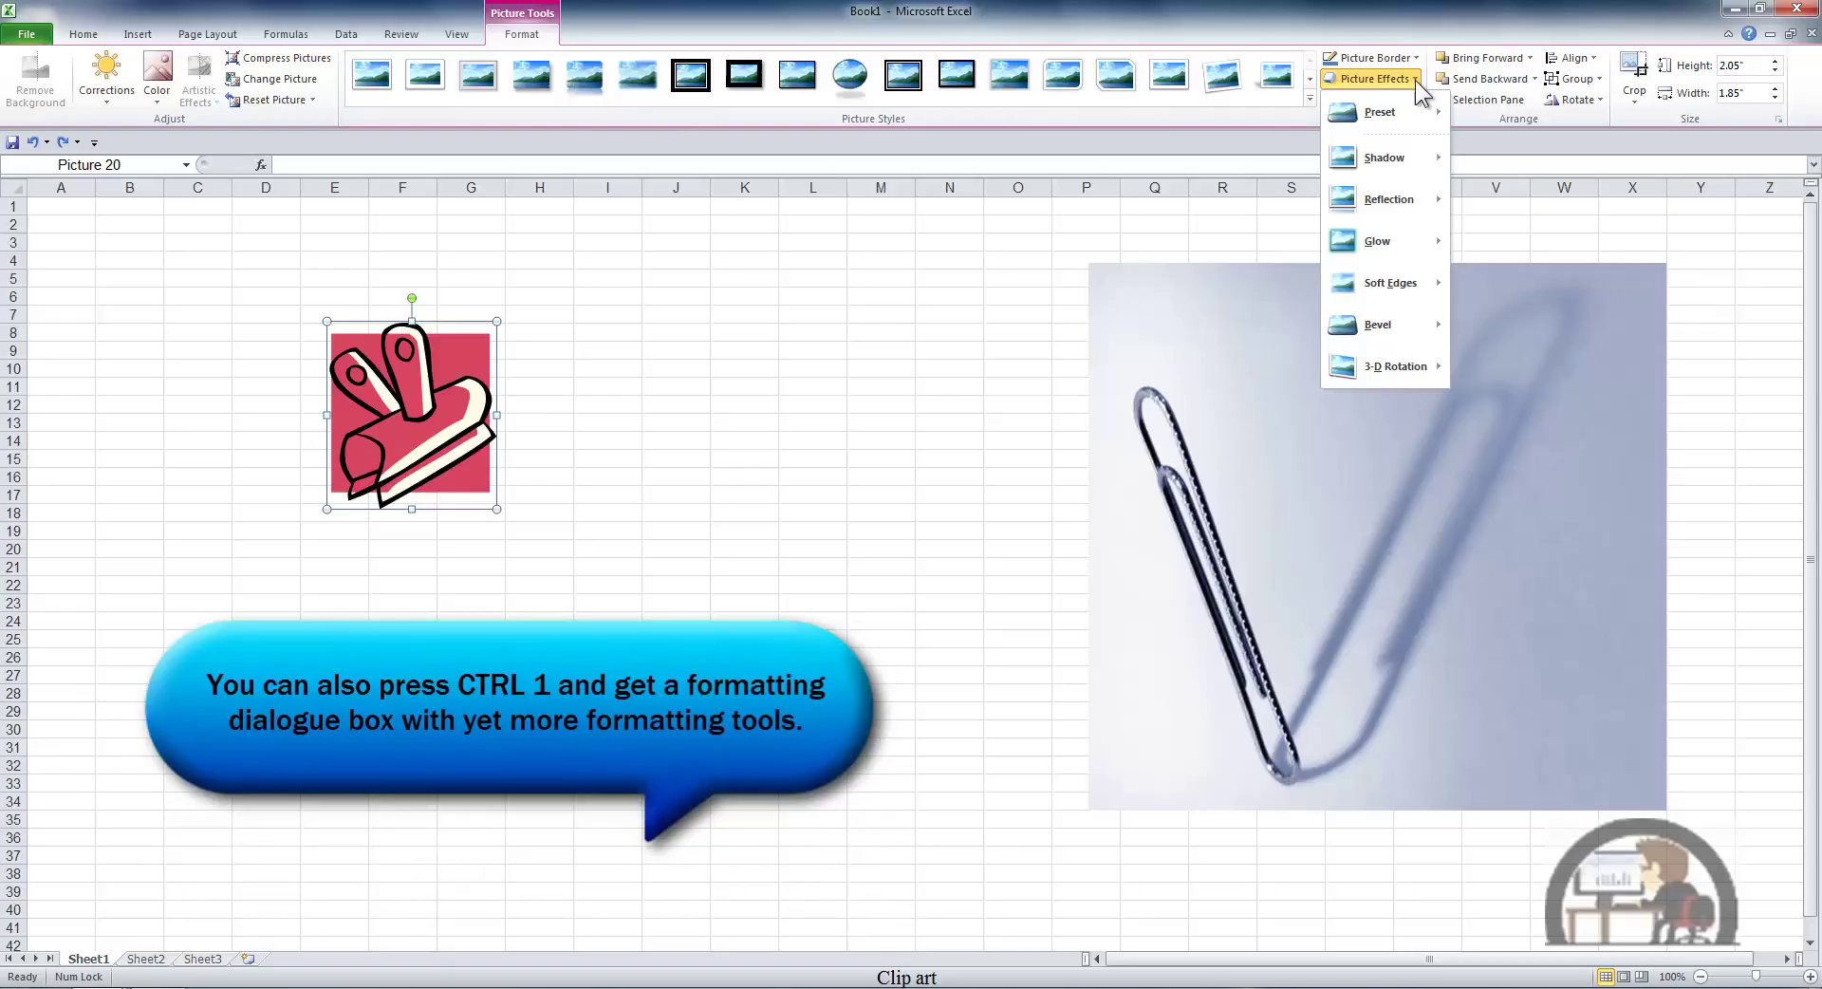
click(1415, 80)
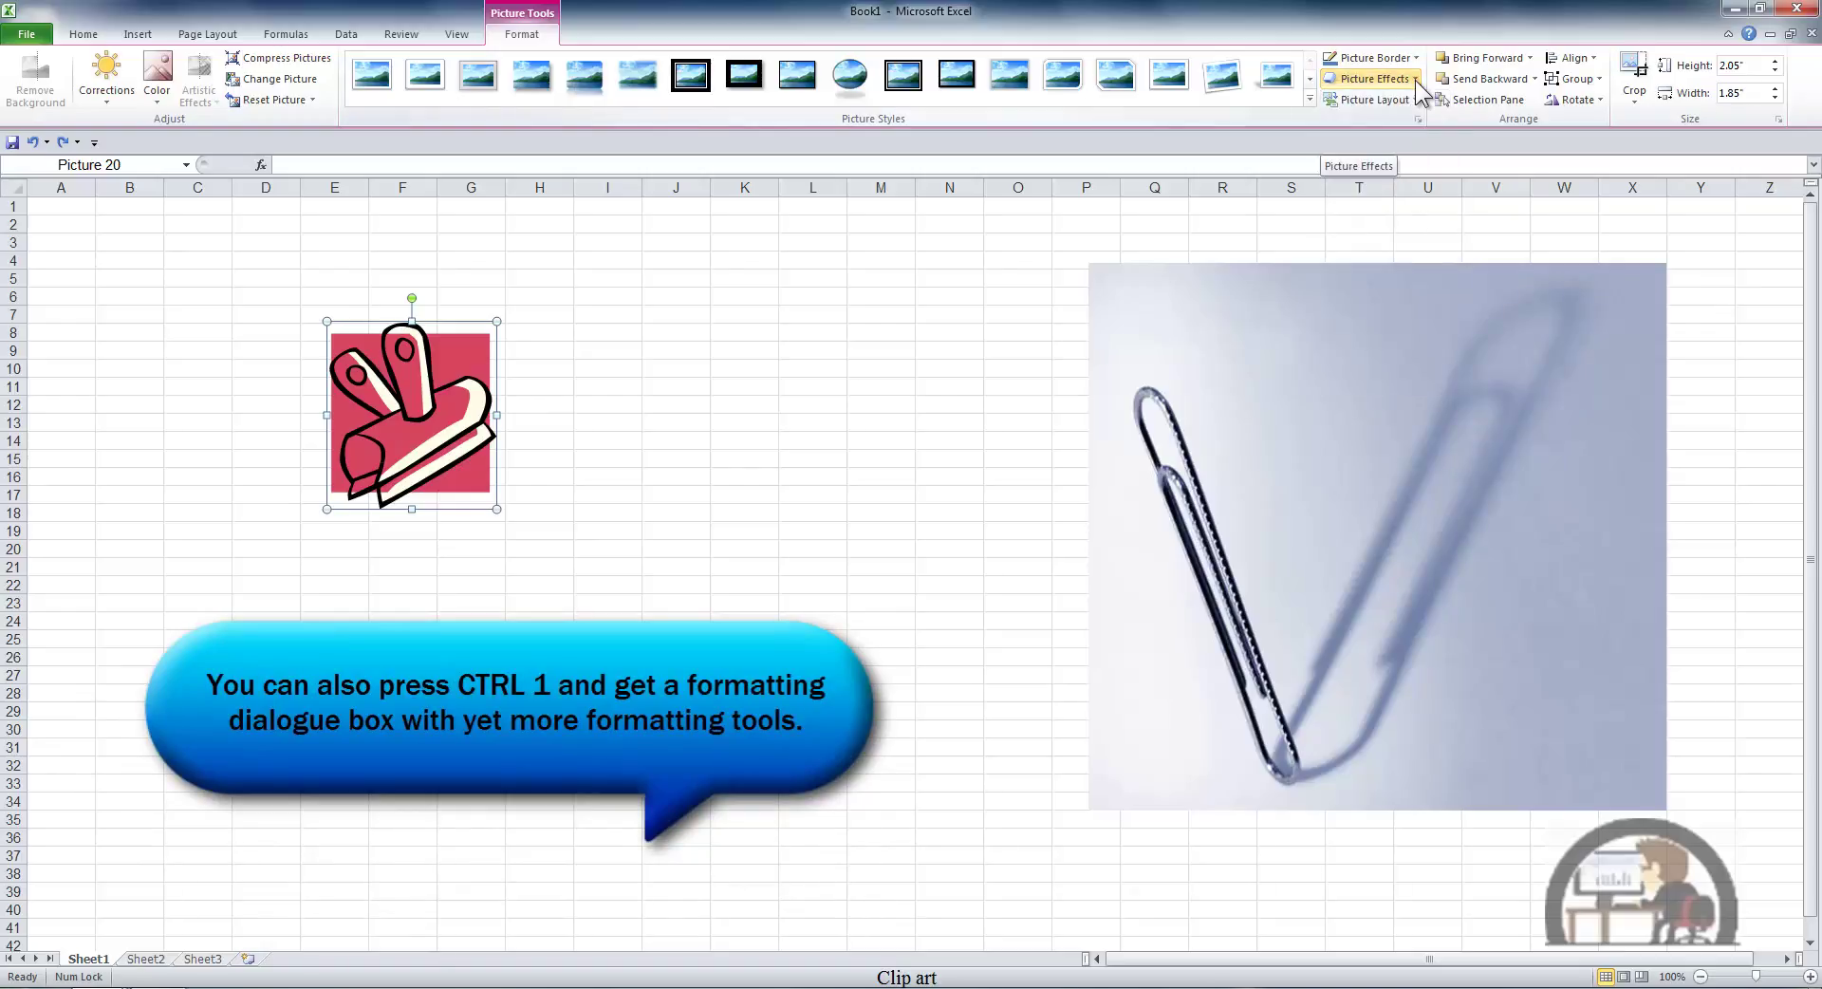
click(1414, 101)
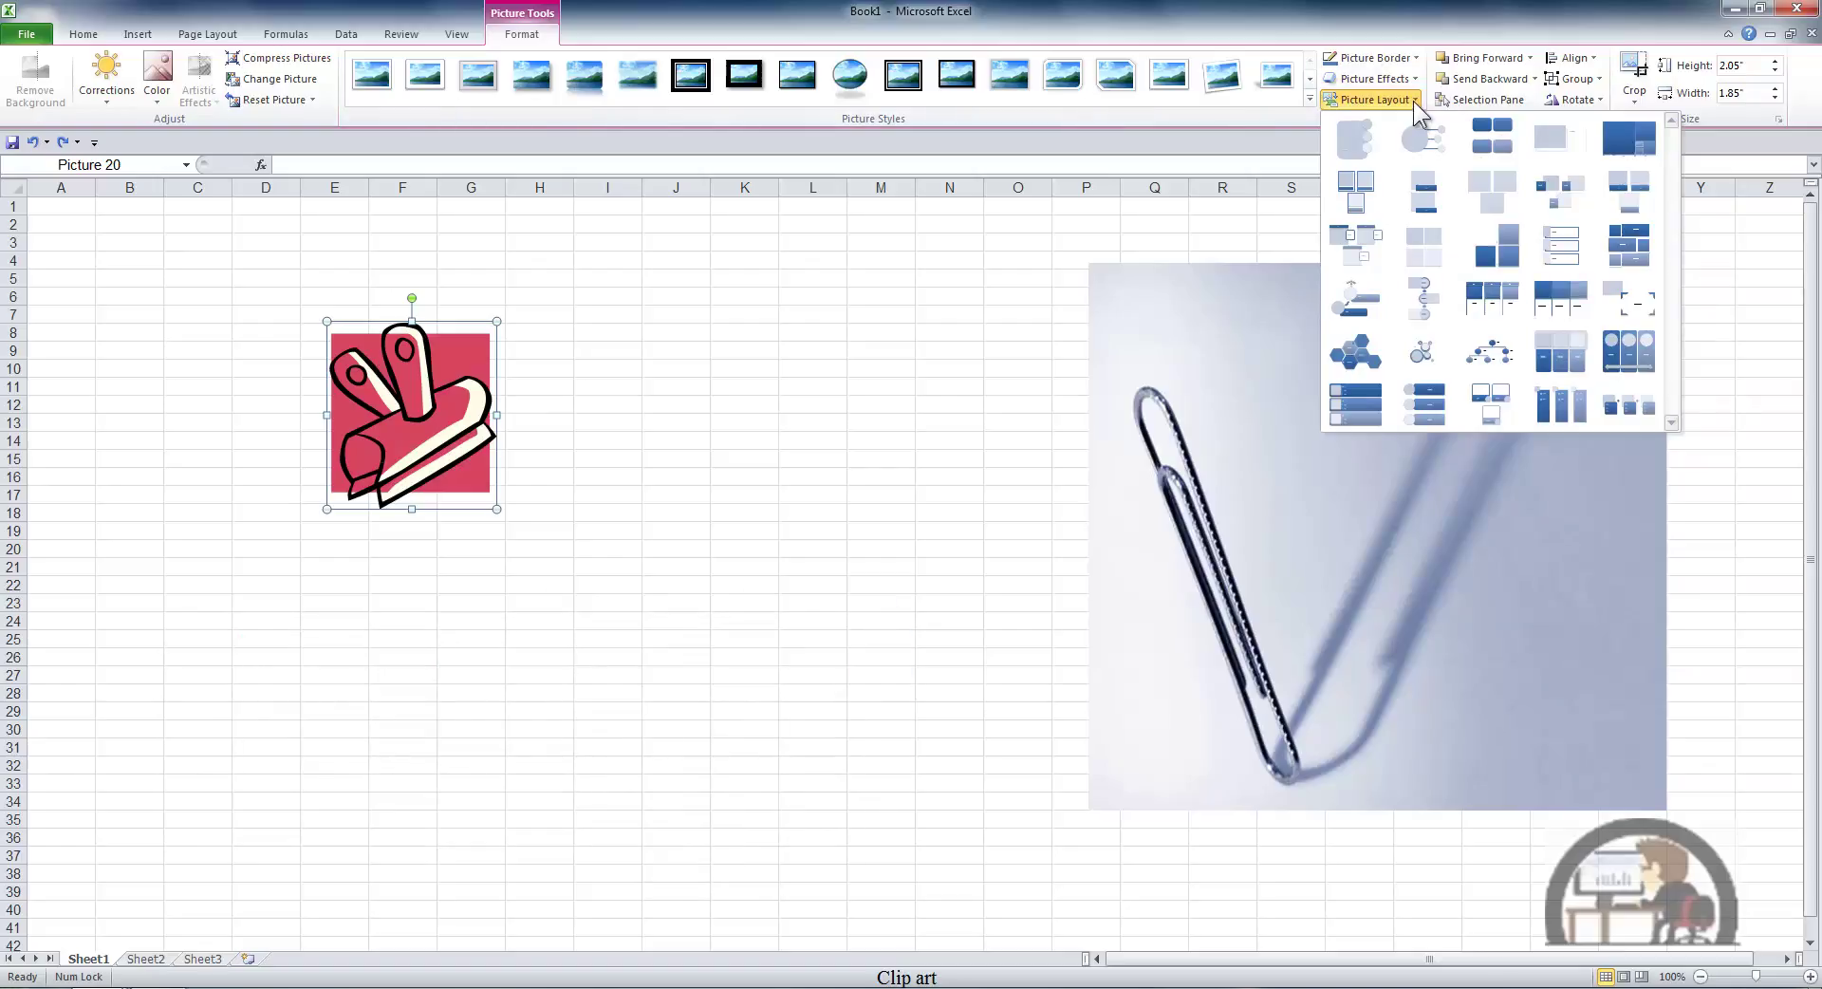
click(1414, 100)
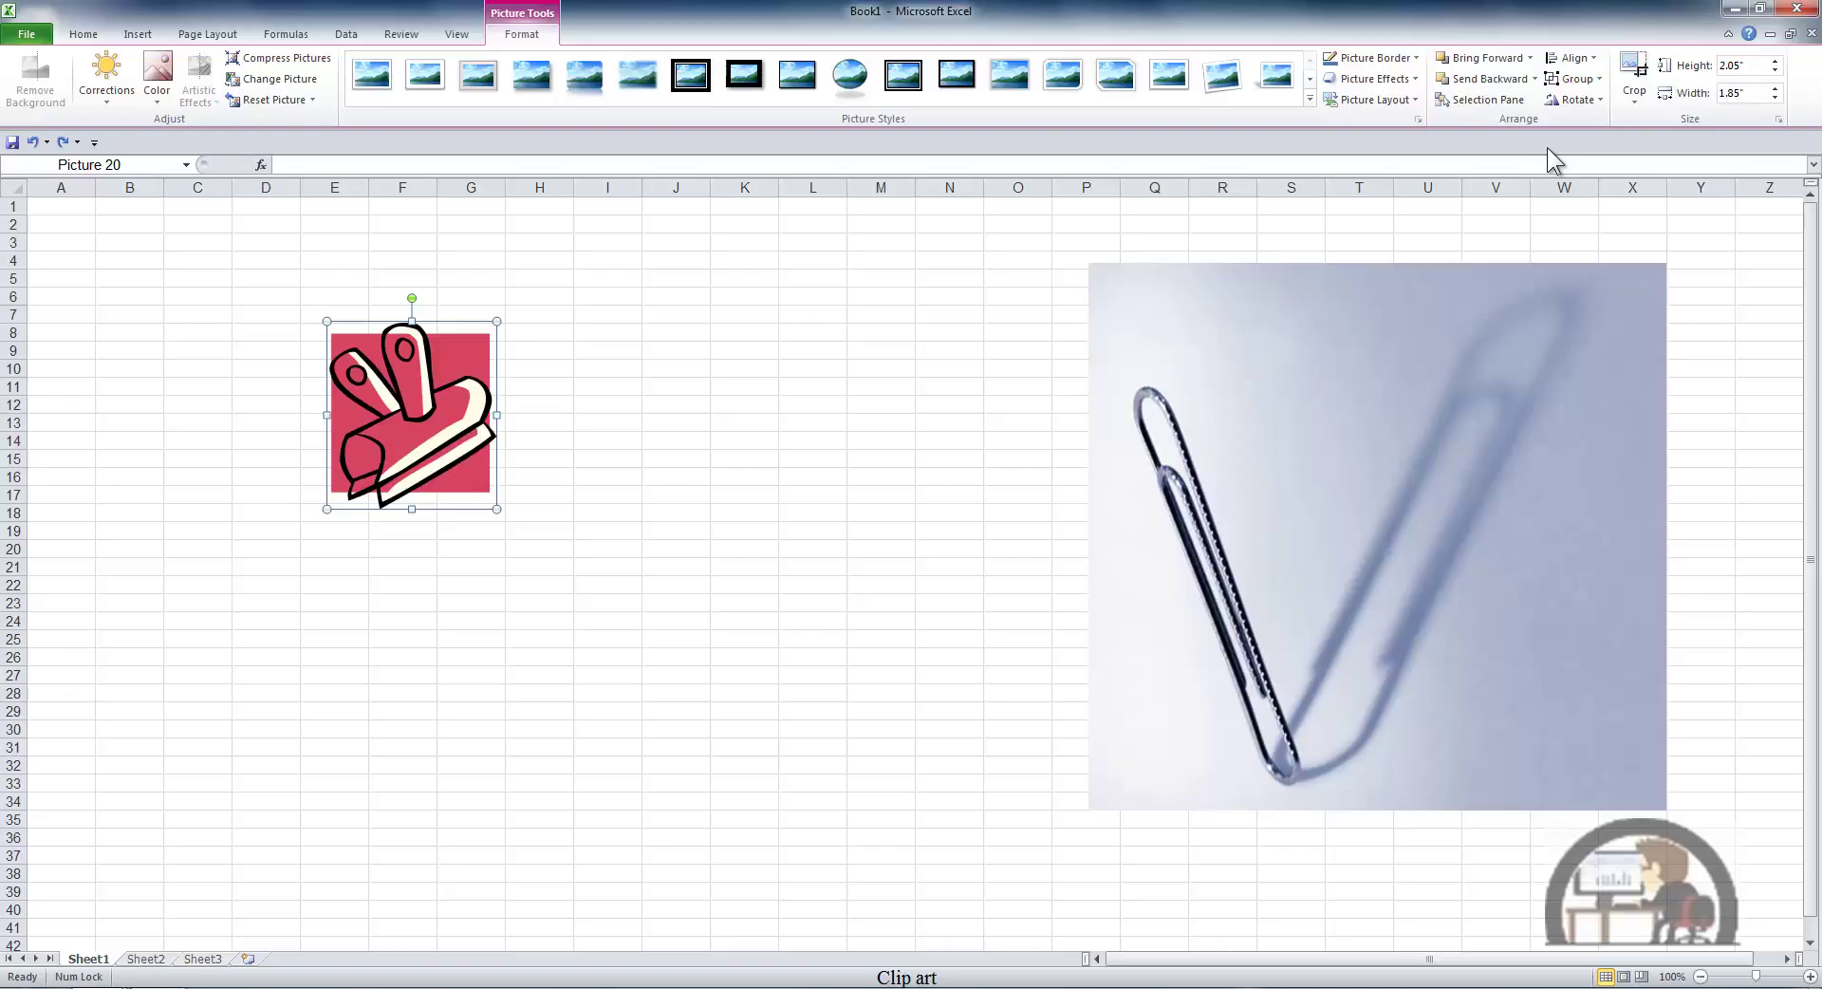
Step: Review the cropping options available for the red binder clip without applying any
click(1633, 96)
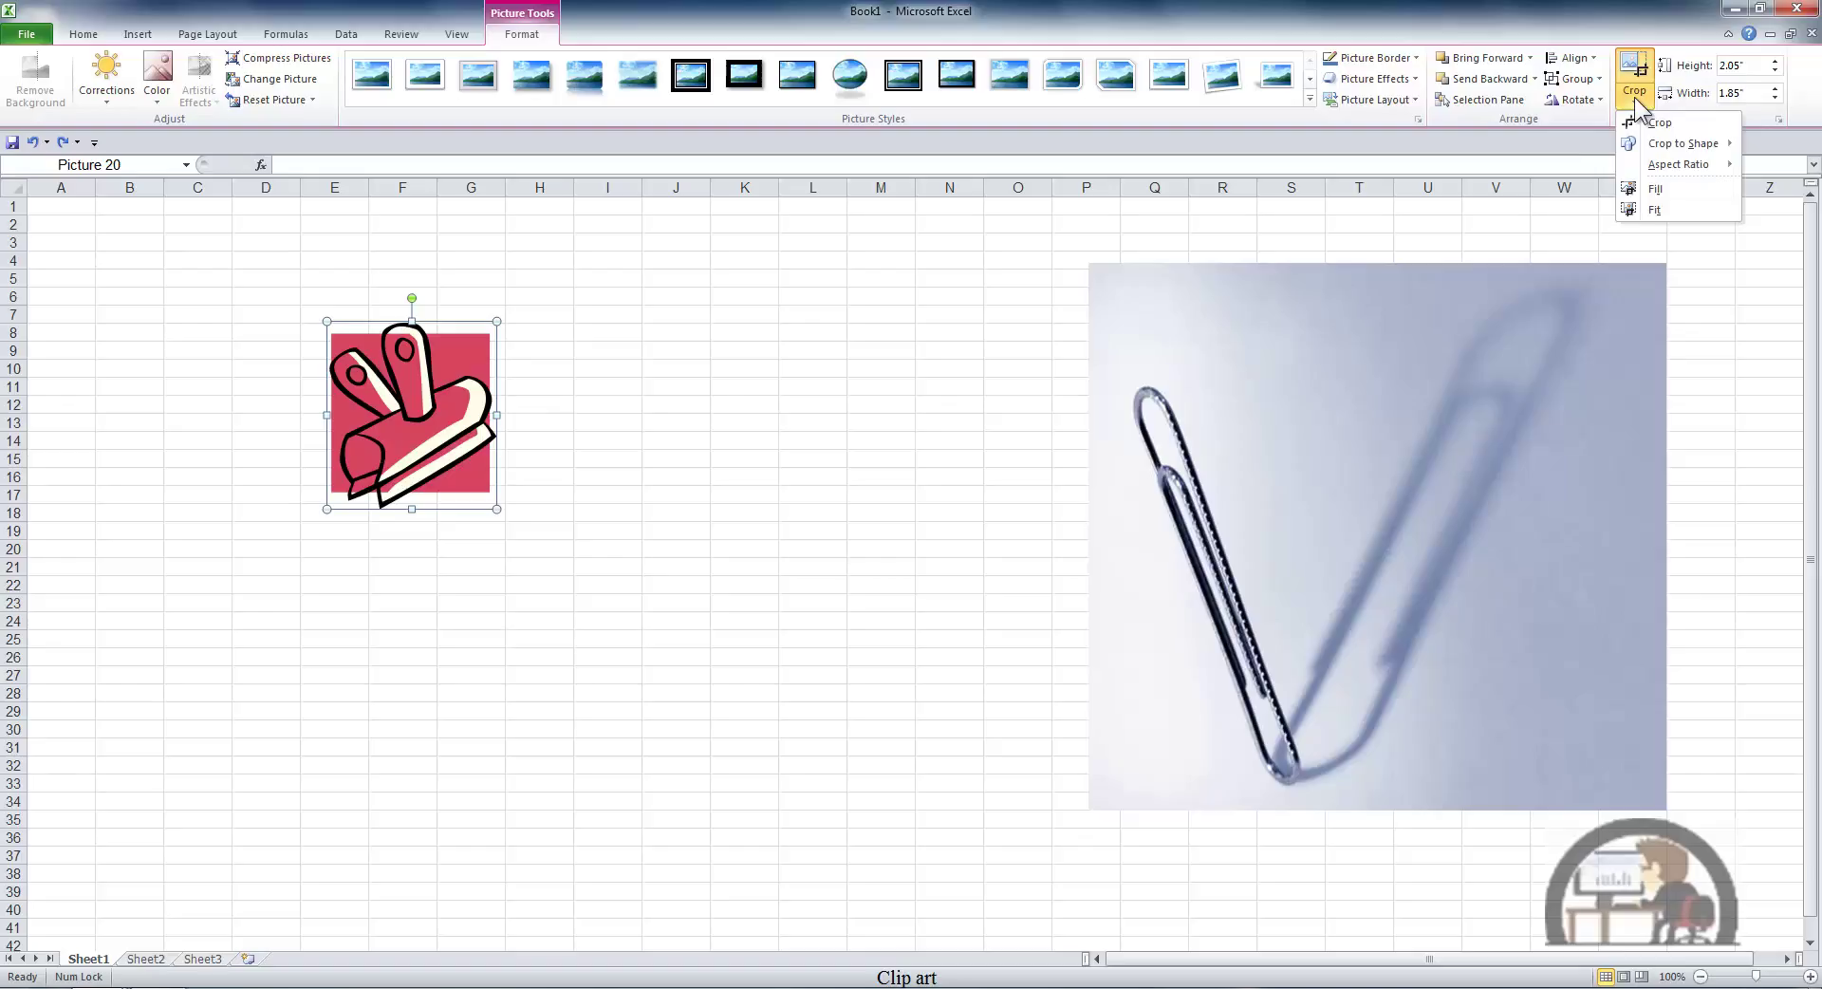
click(1761, 118)
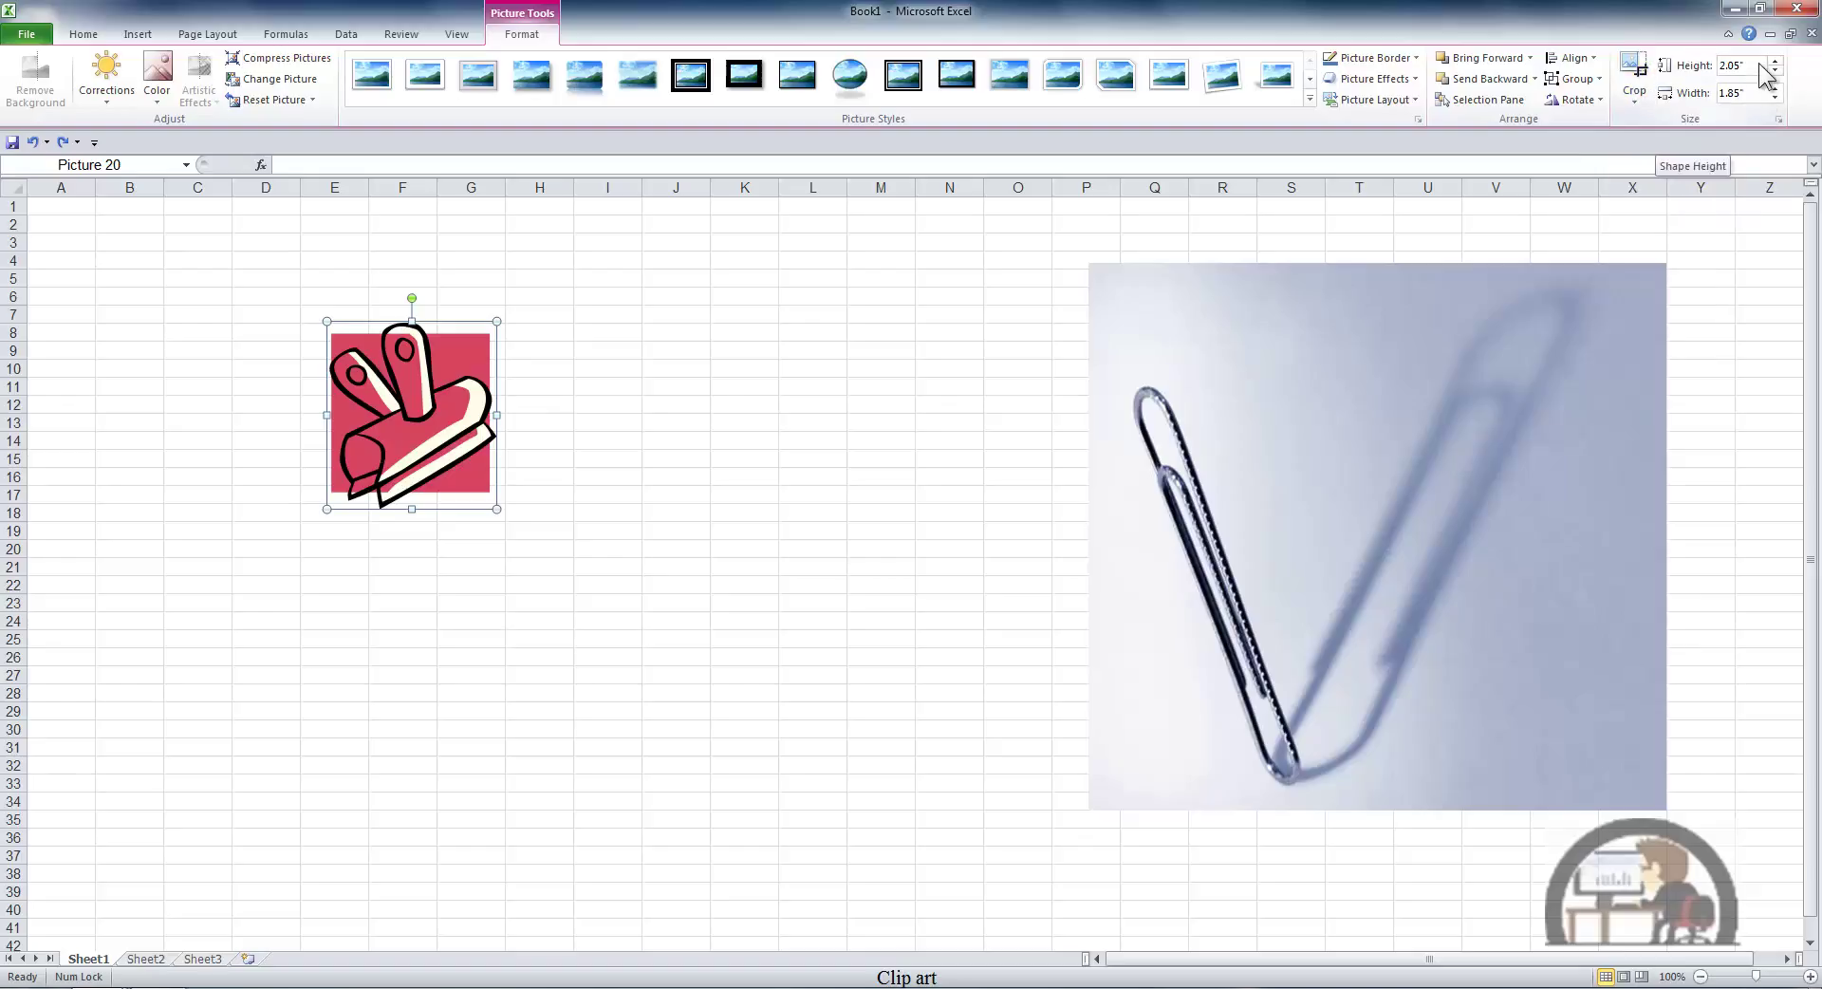
Step: Select the paper clip photograph in columns P through X
click(1593, 302)
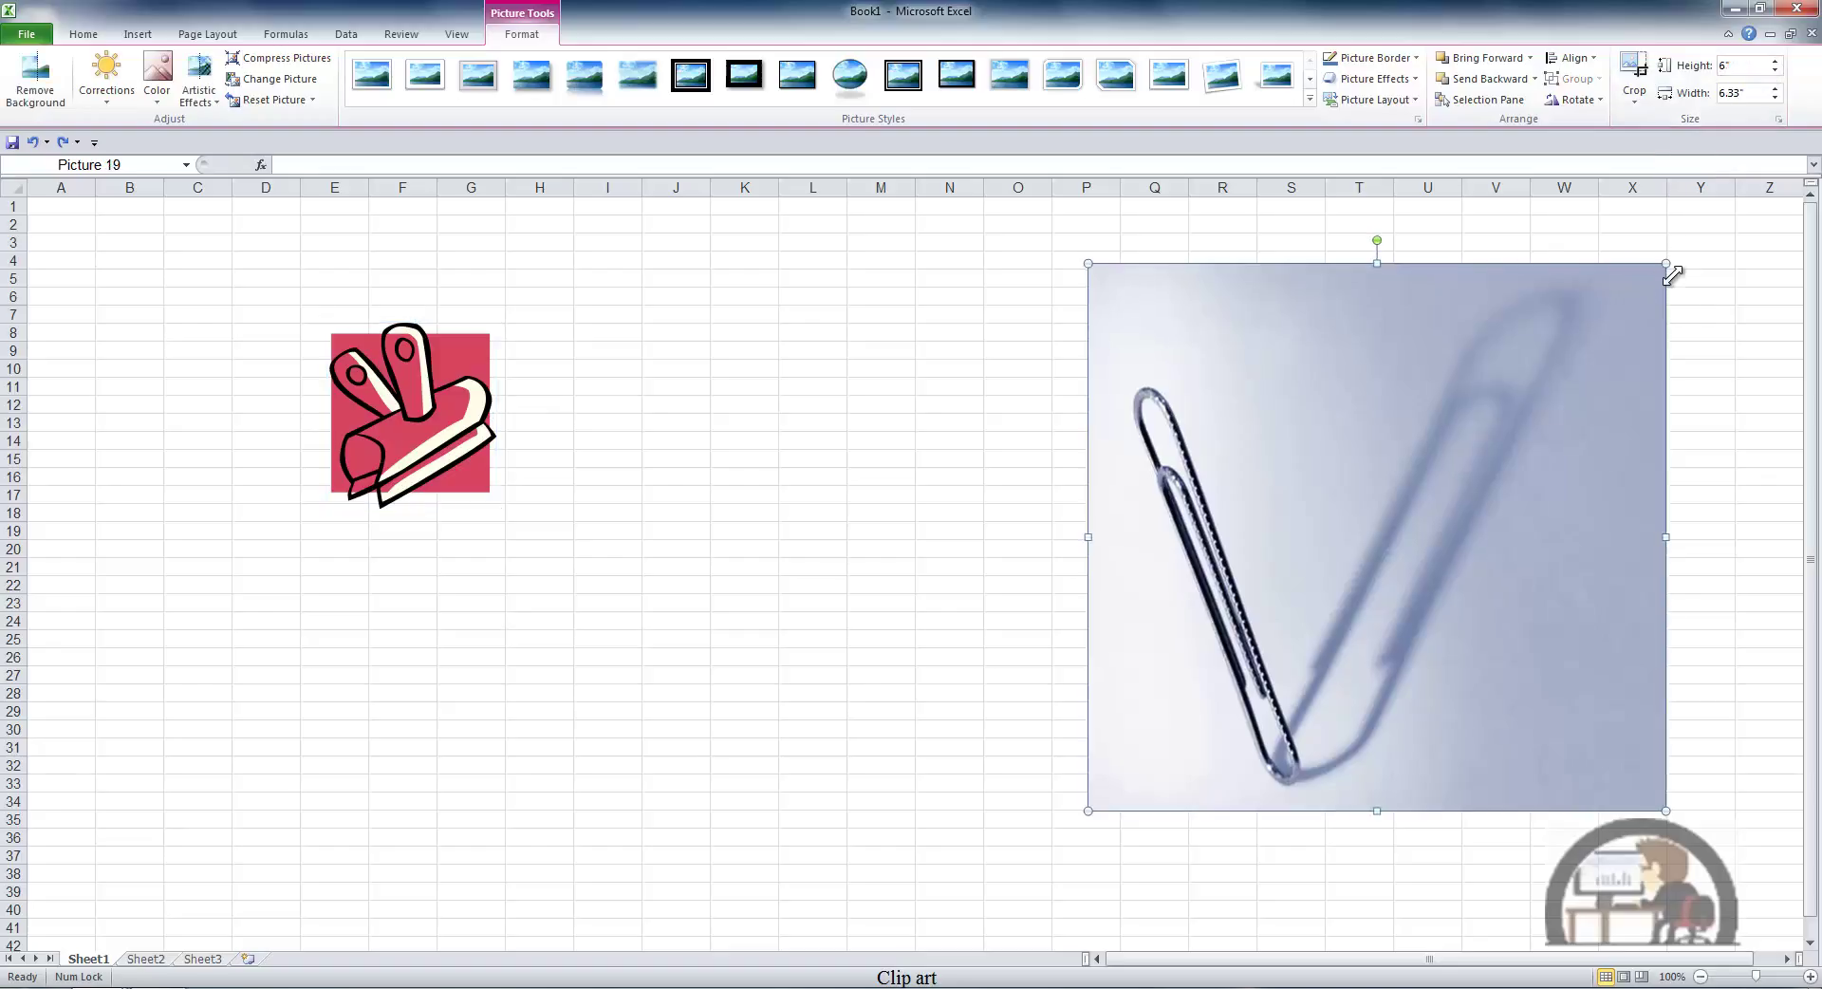